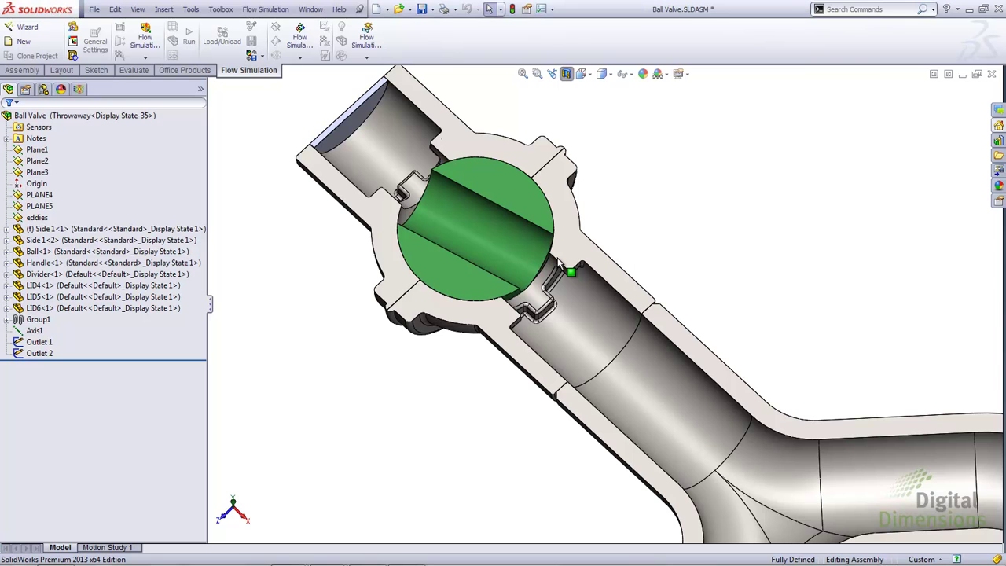
Step: Start a Flow Simulation wizard project in the current configuration with SI units and an Internal analysis excluding cavities without flow conditions
left_click(266, 9)
mouse_move(308, 31)
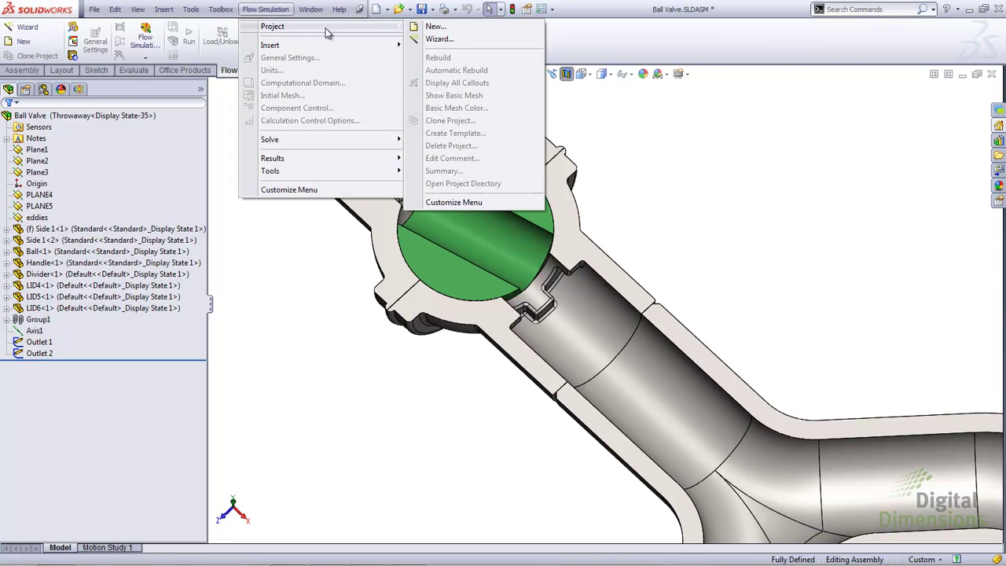
left_click(447, 41)
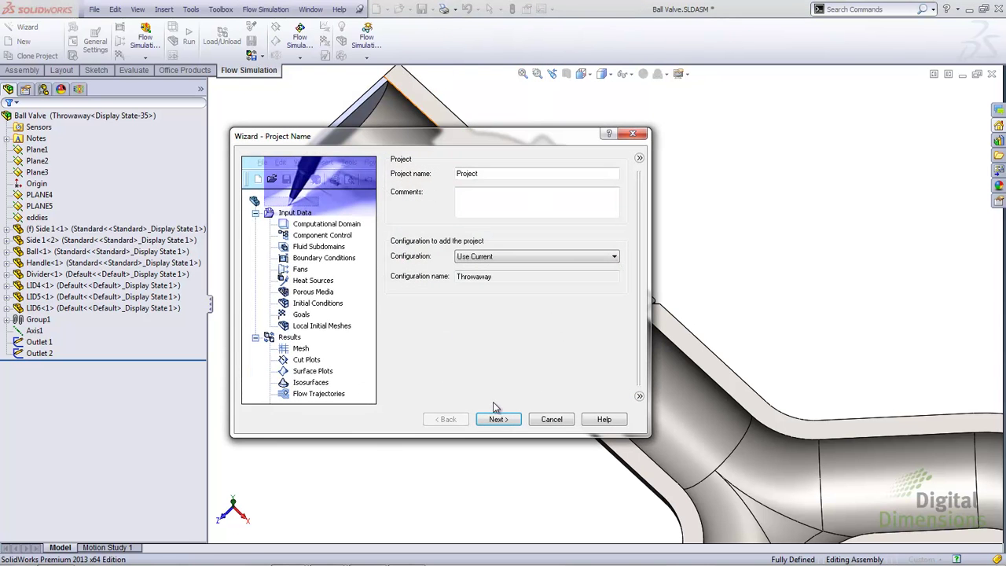
left_click(498, 419)
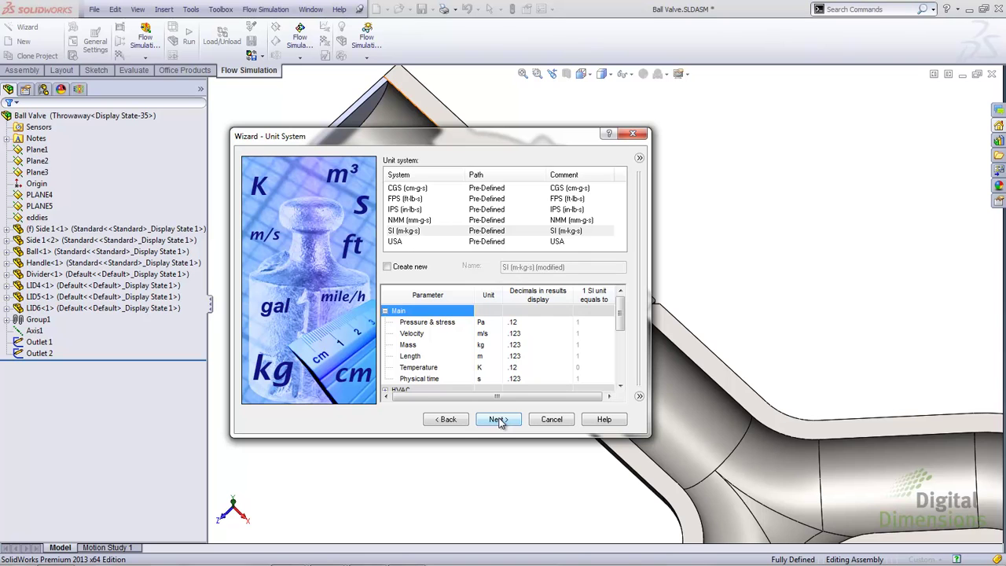
left_click(498, 419)
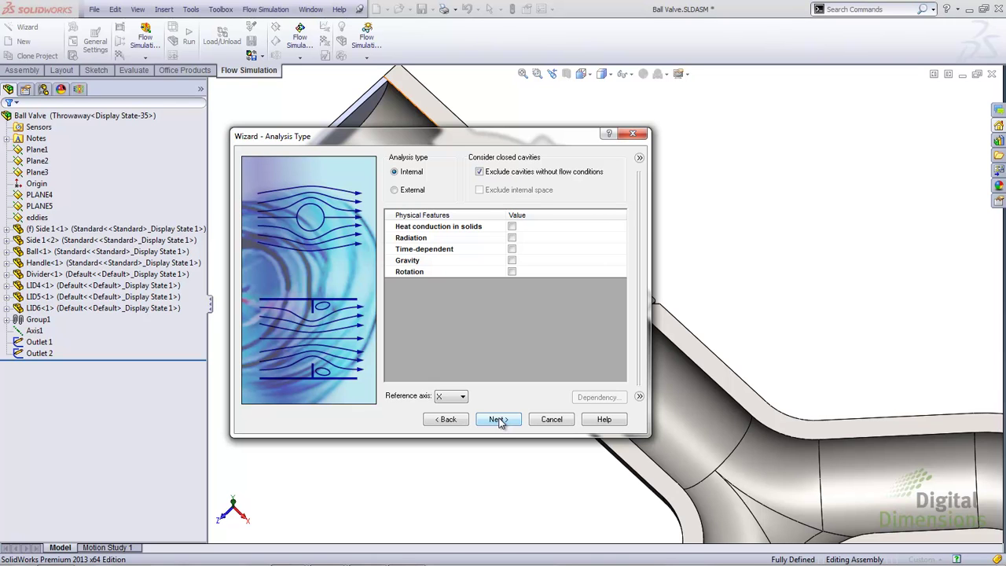
left_click(499, 421)
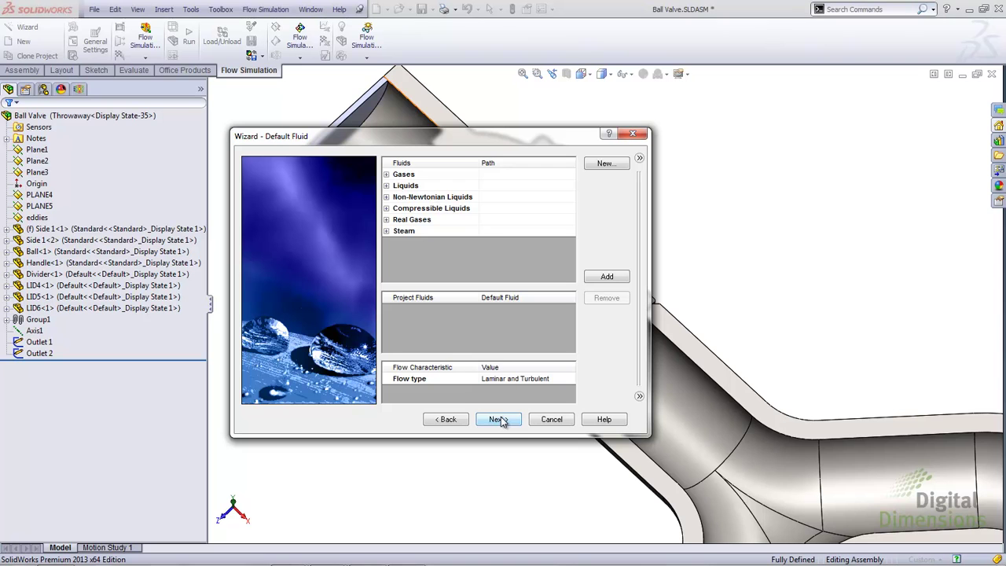
Step: Add Water from the liquids as the project's default fluid, keeping the Laminar and Turbulent flow type
left_click(386, 186)
scroll(429, 224, "down", 3)
left_click(420, 242)
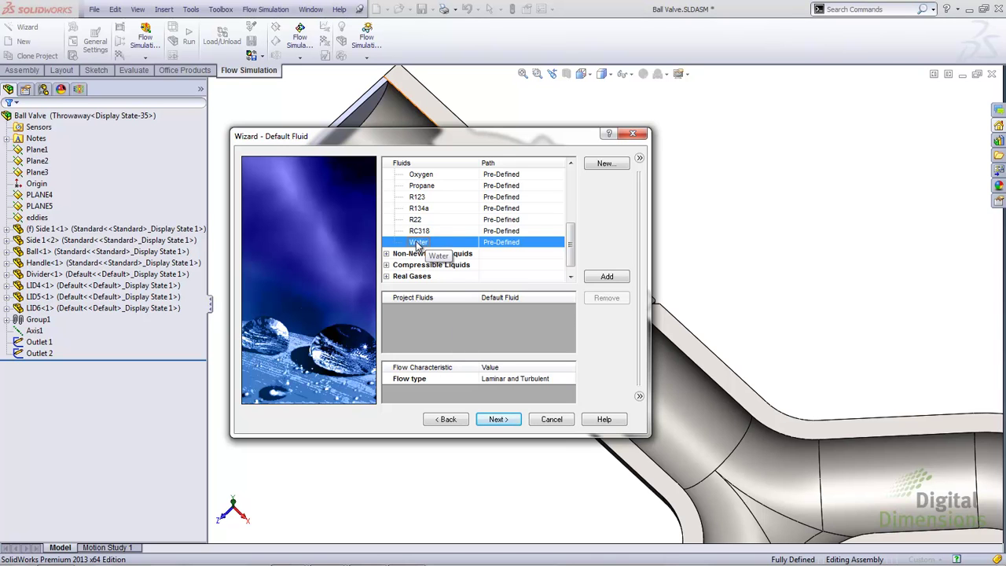
double_click(417, 243)
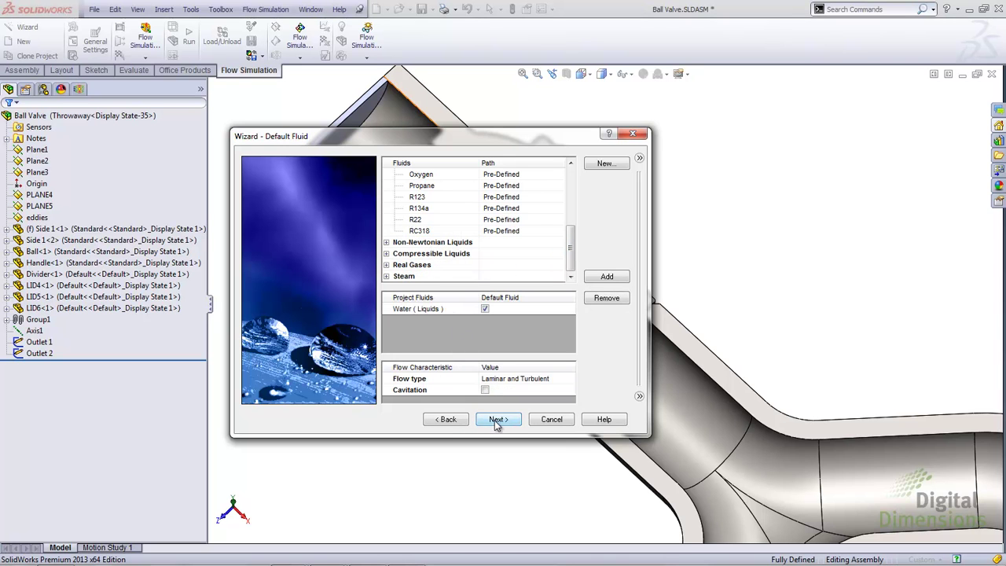
left_click(498, 421)
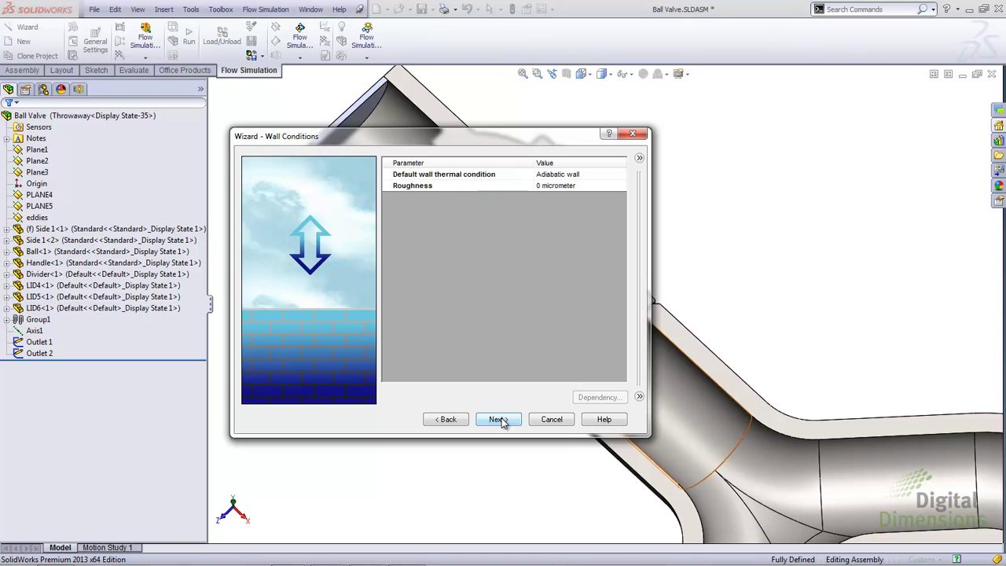
Step: Accept the default wall and initial conditions and finish the wizard with a result resolution of 3
left_click(499, 421)
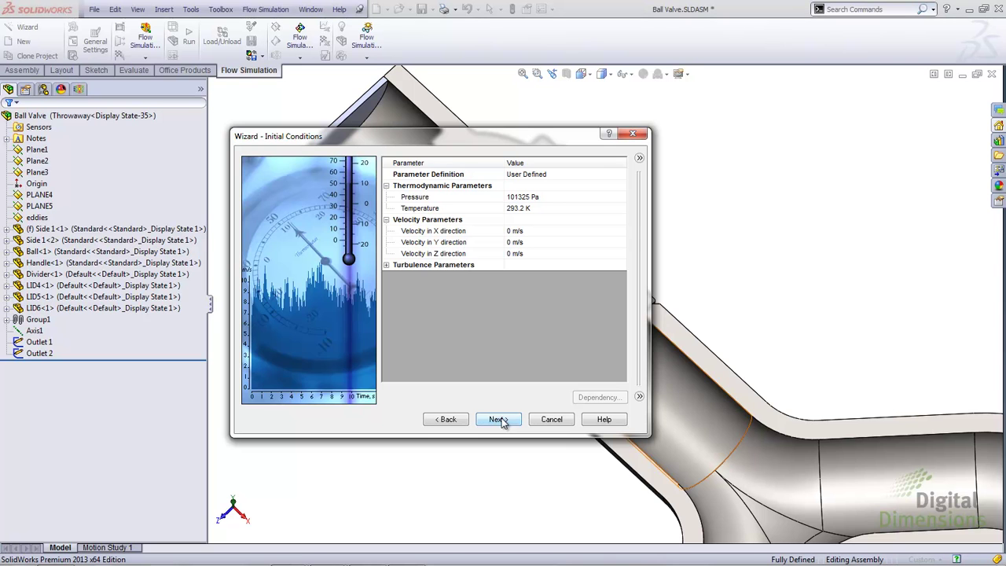
left_click(499, 419)
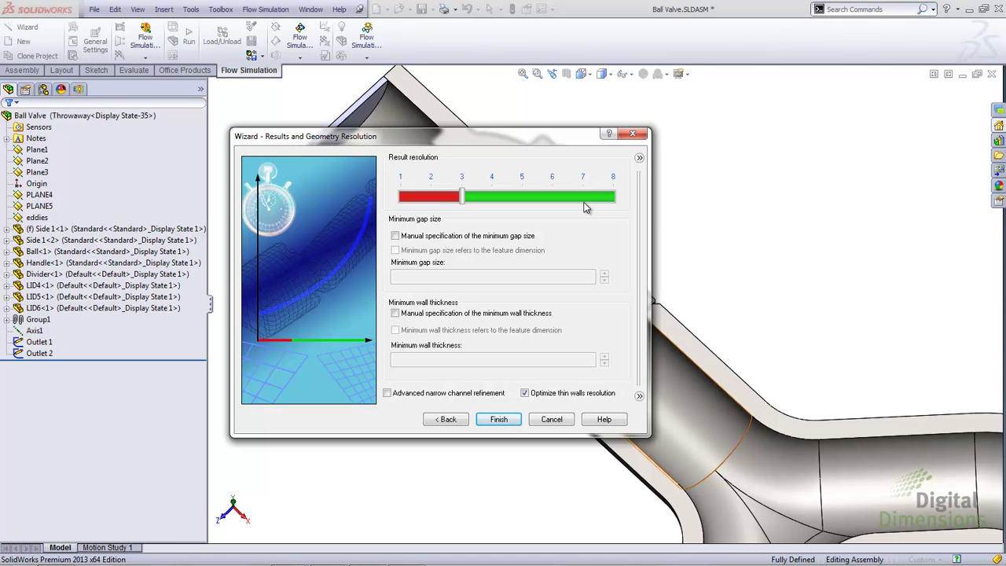
left_click(498, 418)
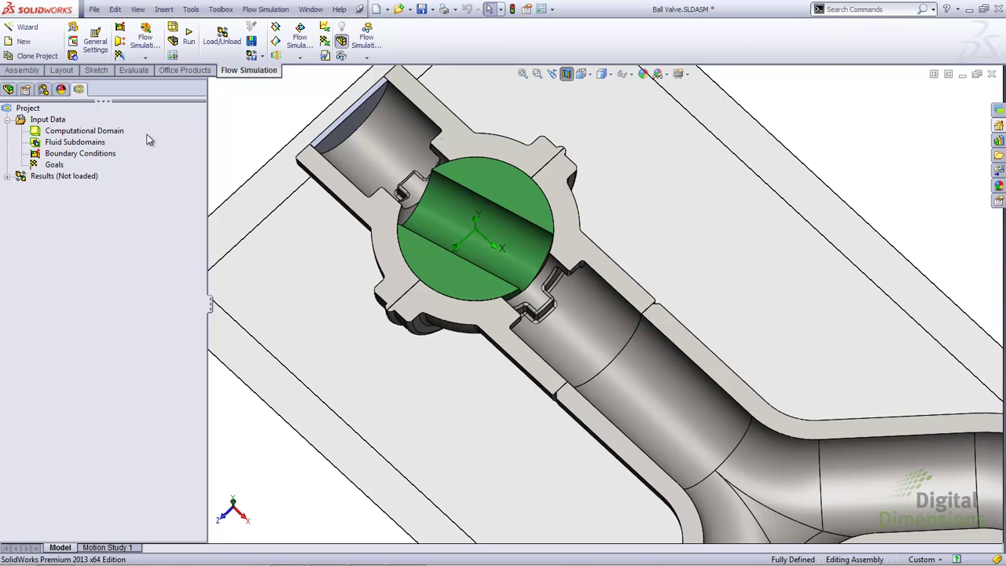
Step: Insert an Inlet Mass Flow boundary condition of 1 kg/s on the inner face of the valve's inlet lid
key("f")
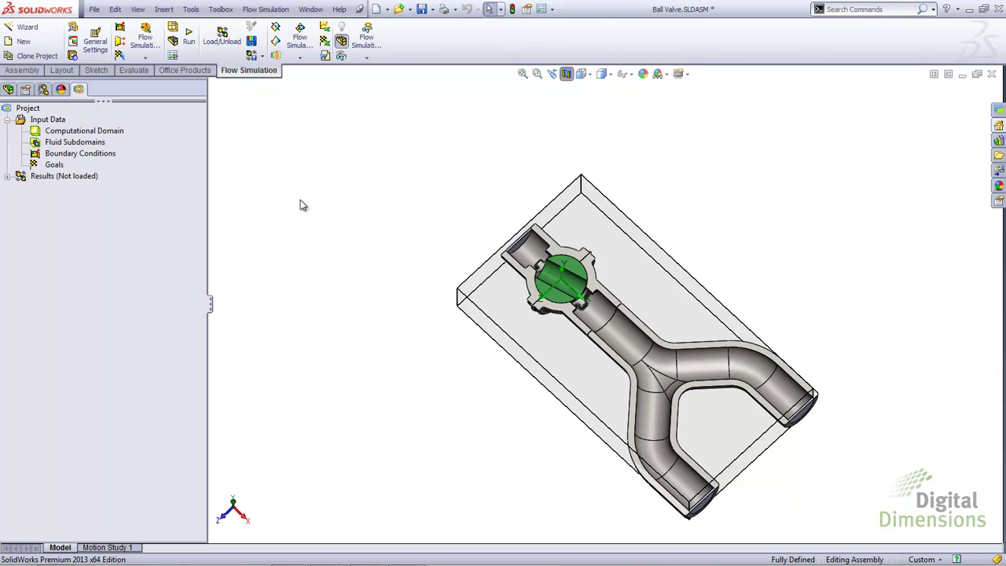
right_click(69, 155)
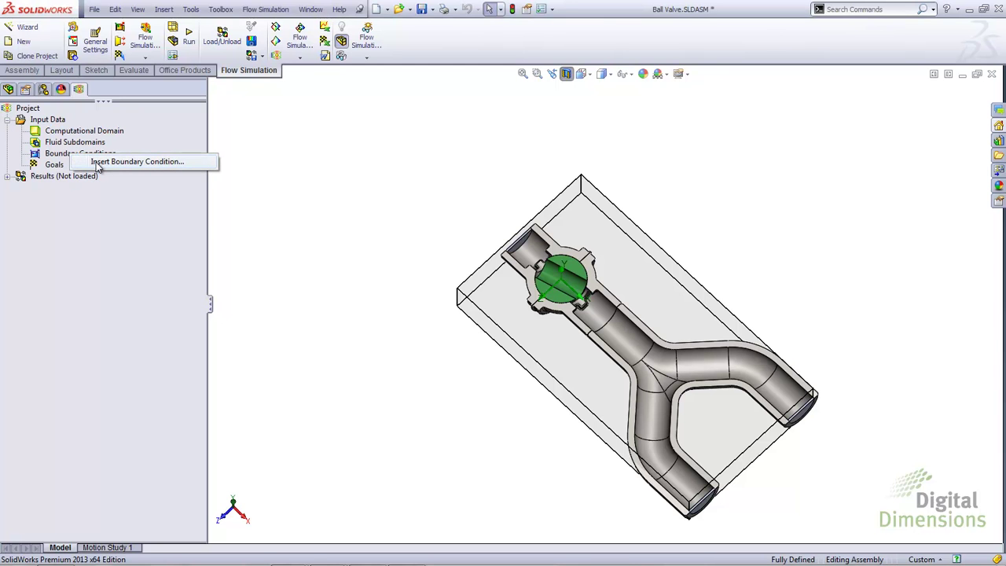
left_click(98, 163)
scroll(527, 248, "down", 5)
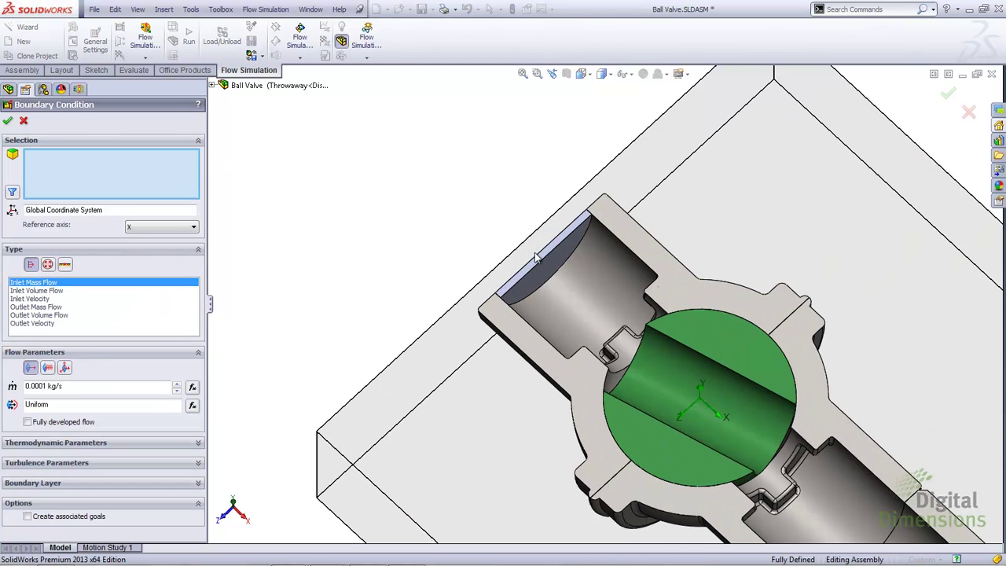
left_click(551, 268)
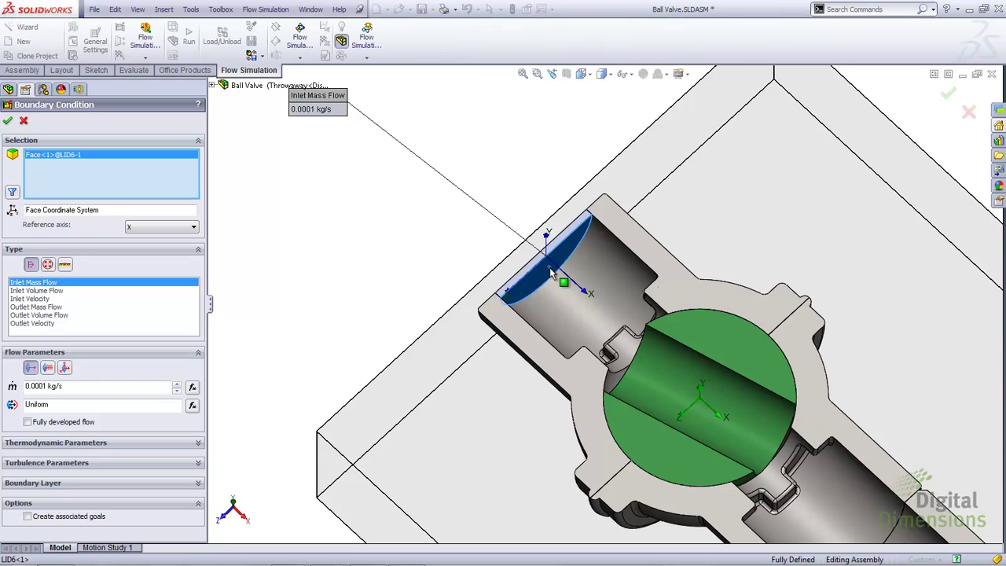
left_click(42, 387)
triple_click(42, 387)
type("1")
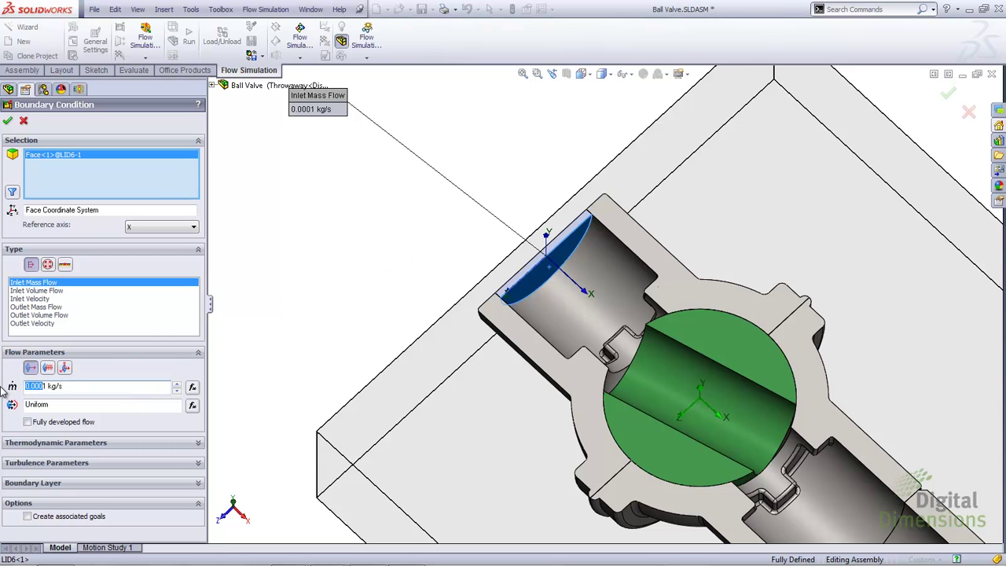
left_click(8, 122)
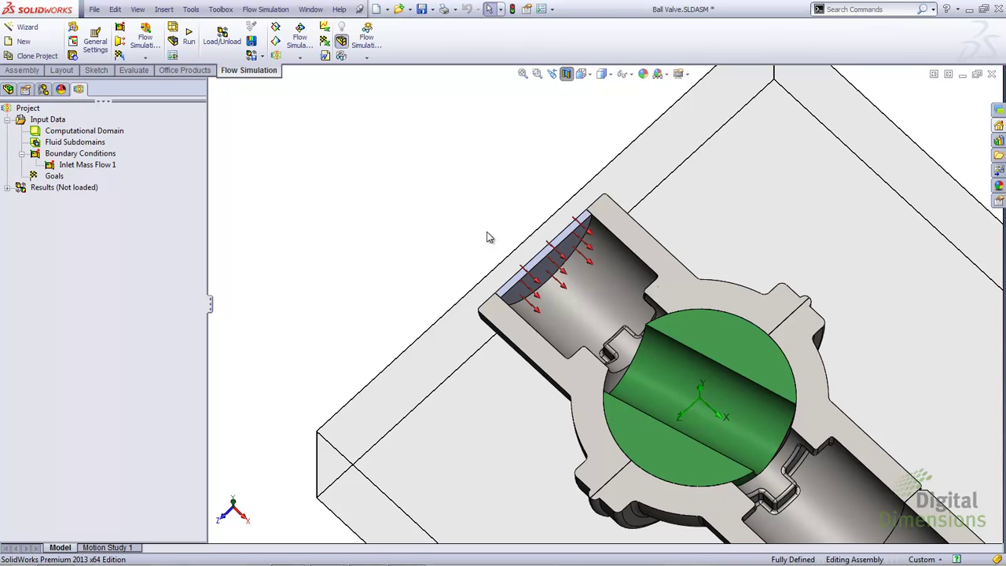
Step: Insert an Environment Pressure boundary condition of 101325 Pa and 293.2 K on the inner faces of both outlet lids
scroll(761, 393, "up", 6)
middle_click_drag(792, 442, 896, 454)
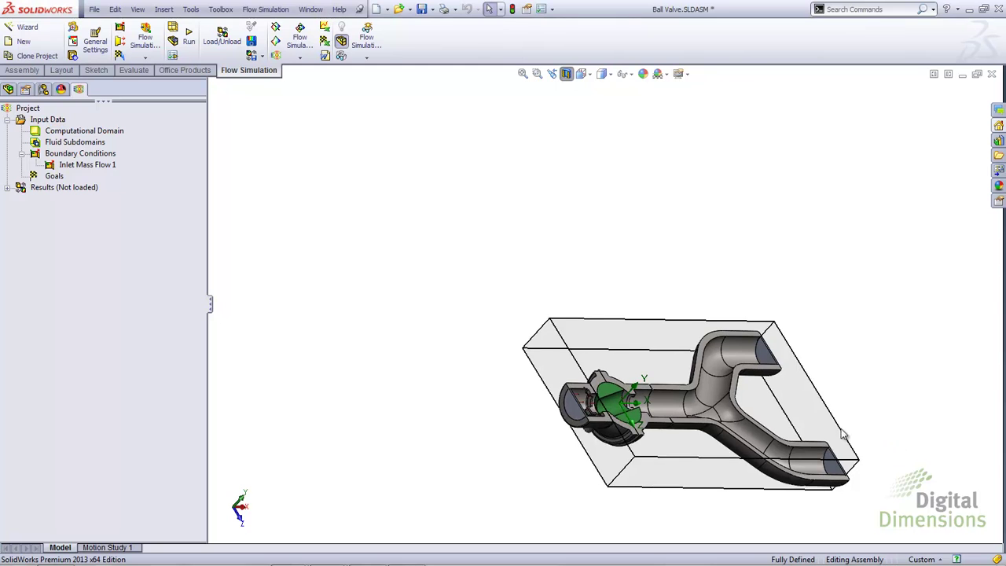
scroll(846, 446, "down", 5)
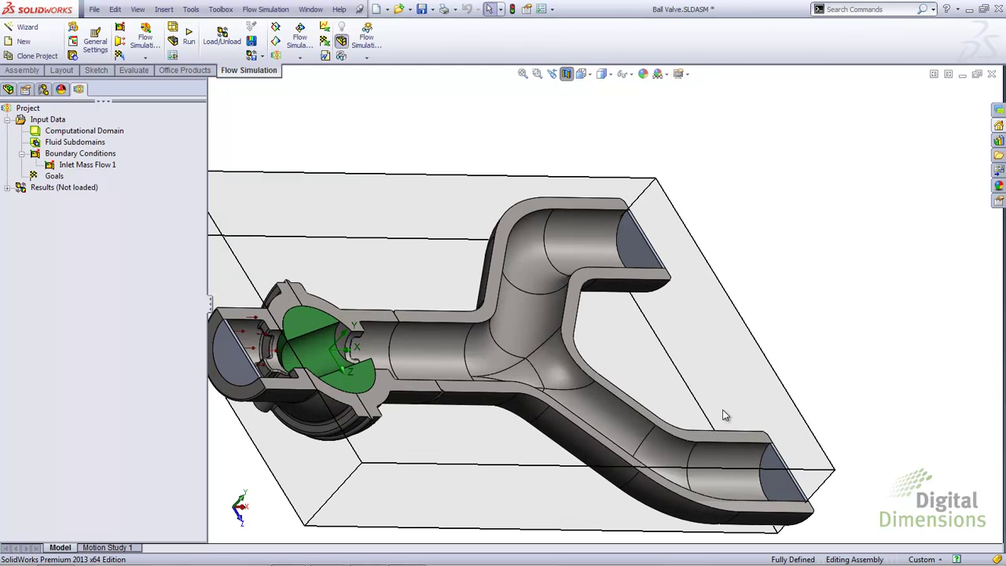
right_click(100, 154)
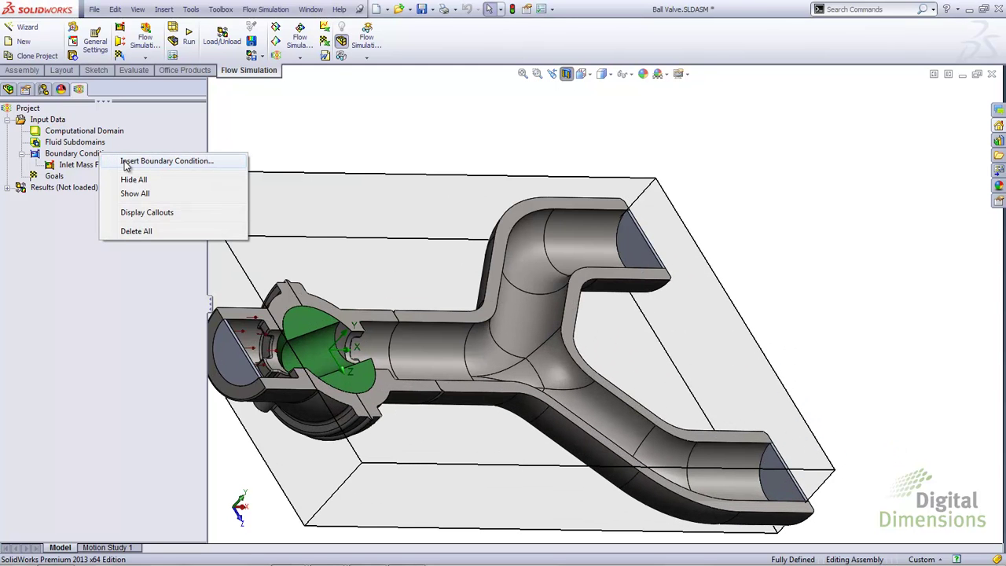
left_click(124, 161)
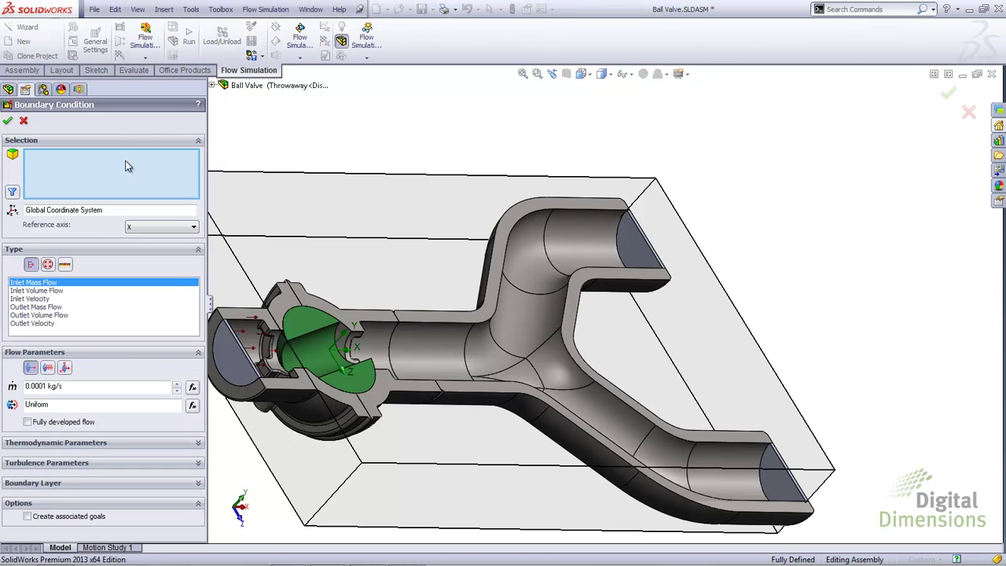
left_click(48, 266)
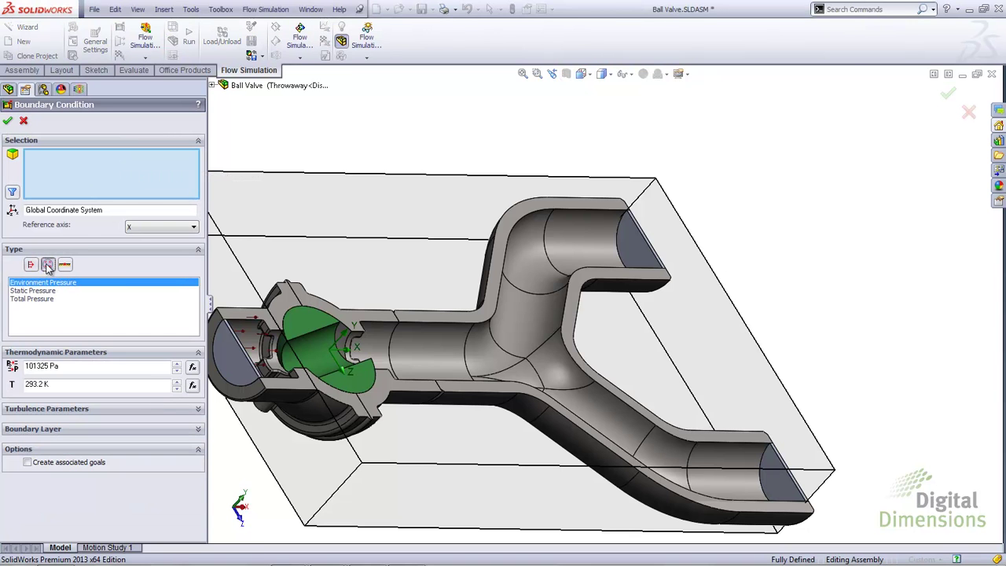
left_click(632, 251)
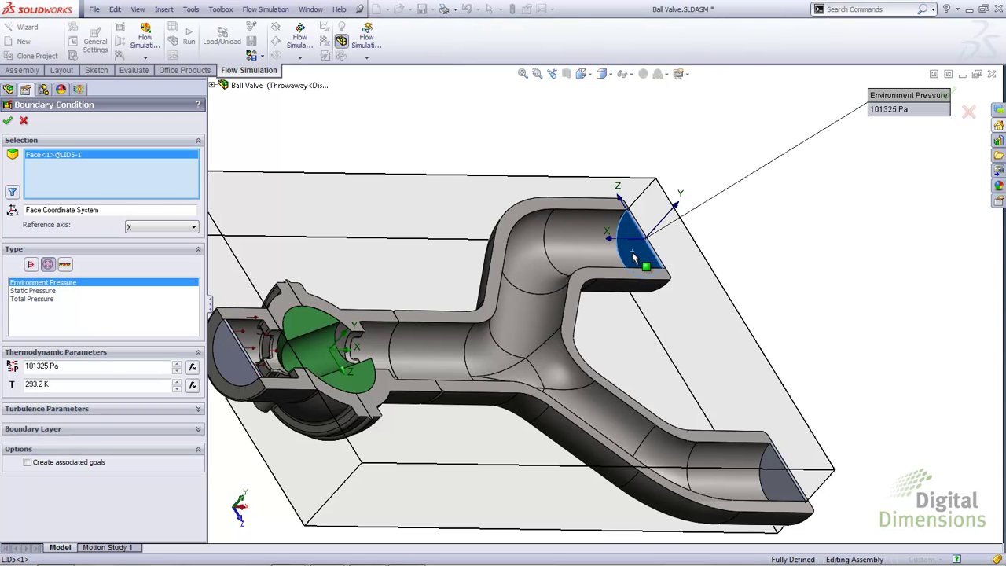
left_click(789, 484)
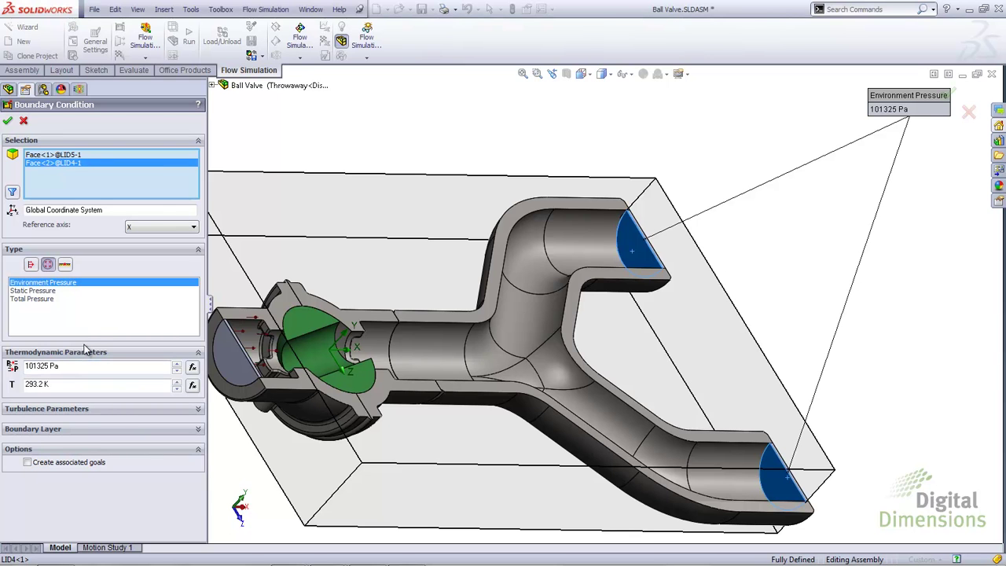
left_click(7, 121)
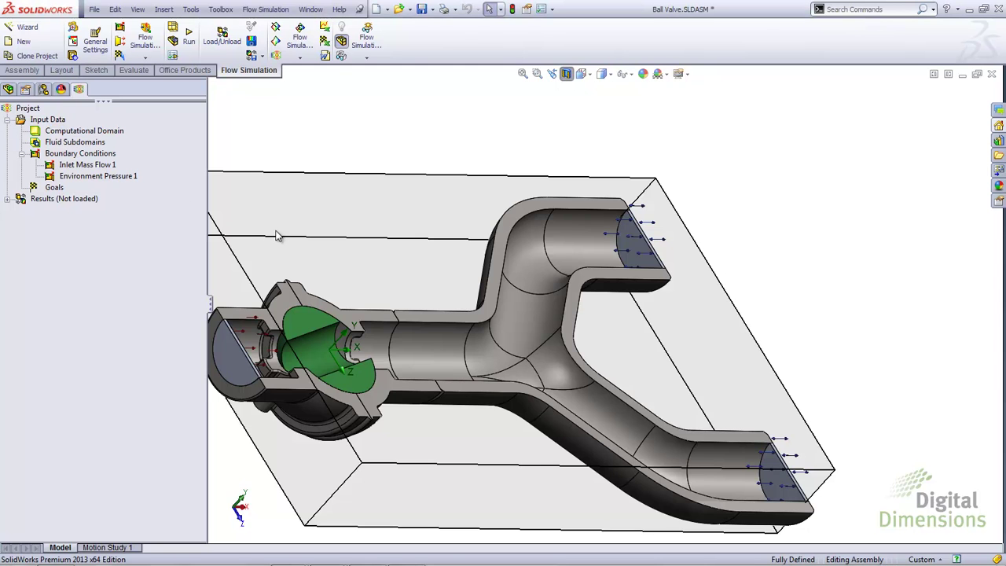
Step: Run the project as a new calculation on this computer using 8 CPUs, with results loaded after finishing
key("ctrl+7")
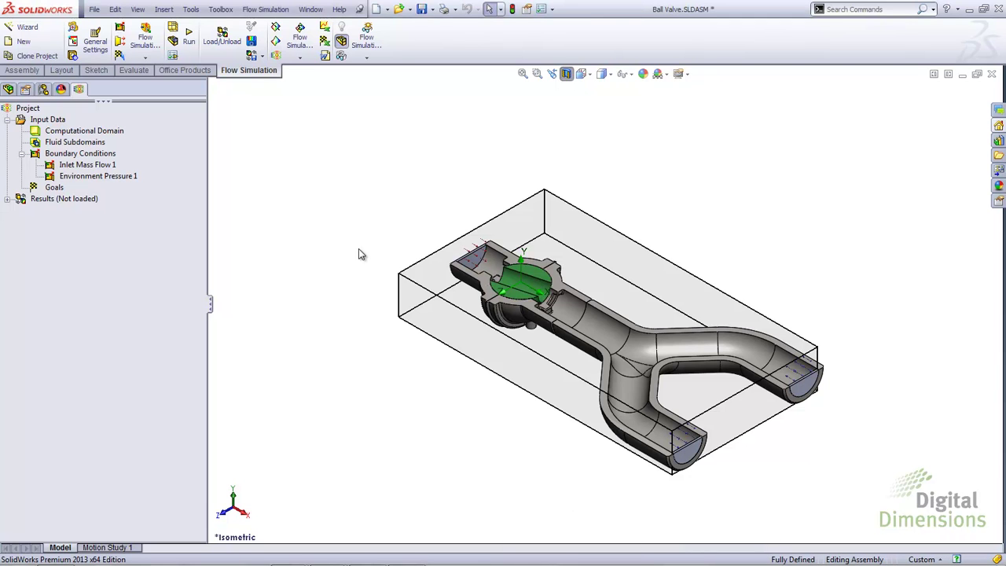
right_click(35, 109)
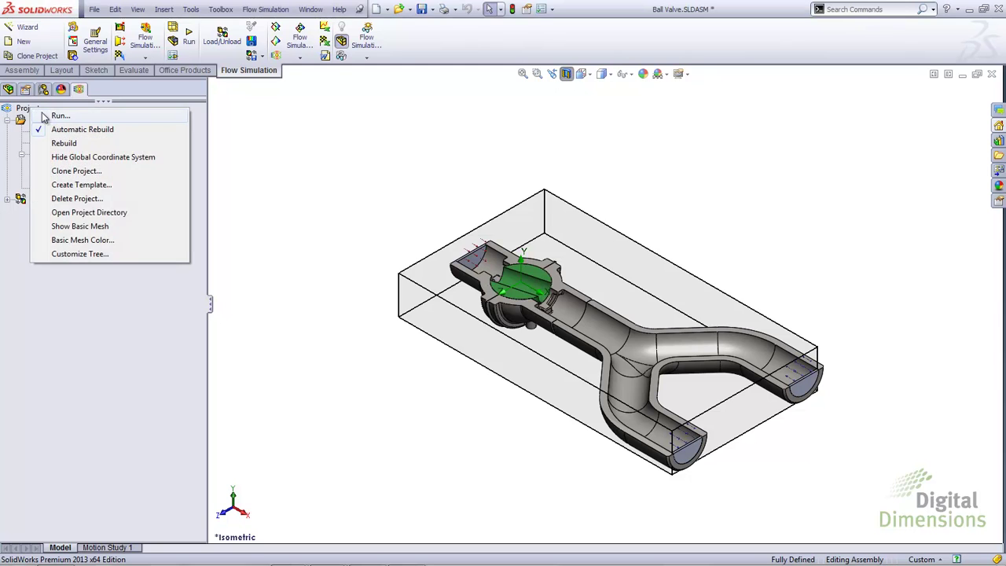
left_click(60, 116)
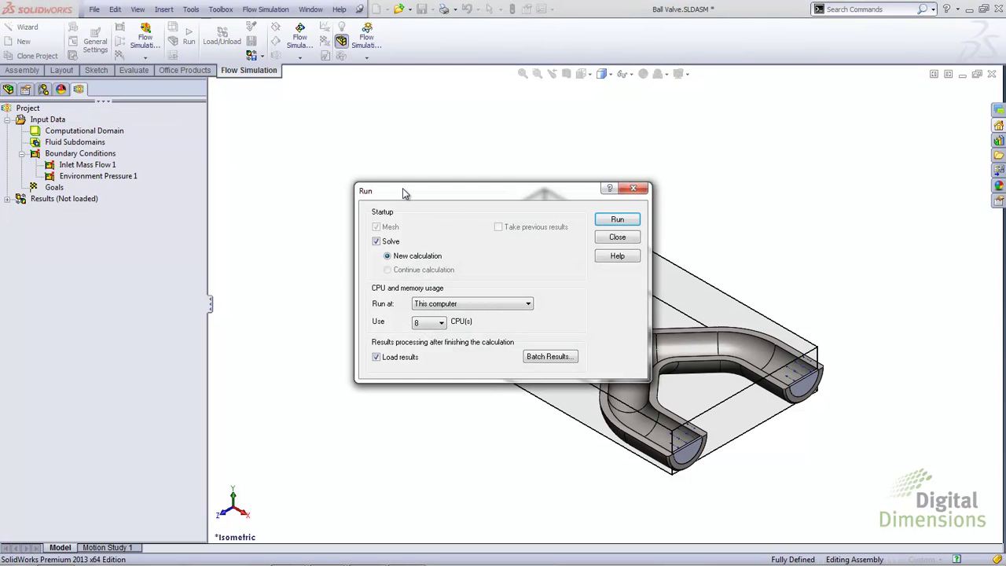
left_click(528, 304)
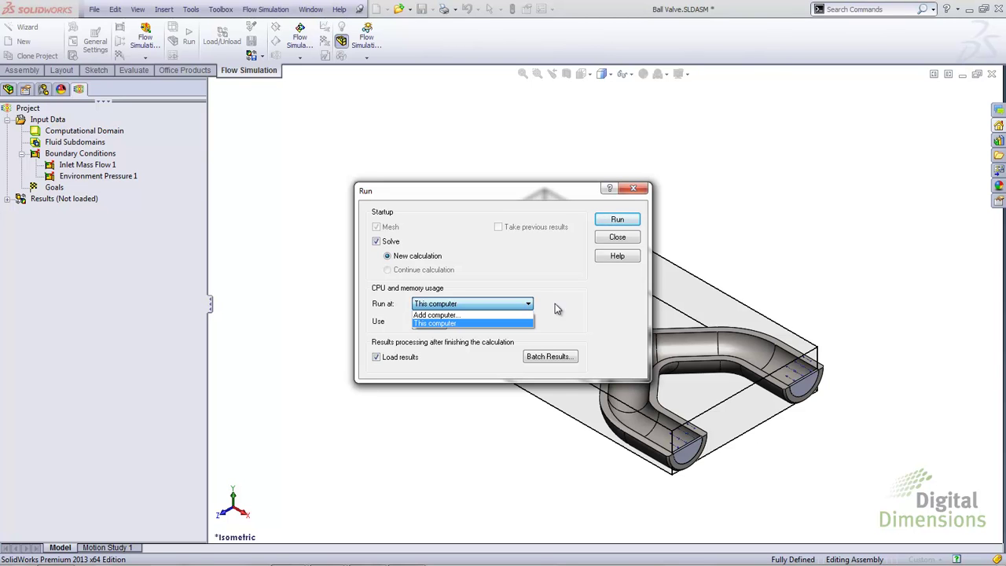
left_click(565, 310)
left_click(442, 324)
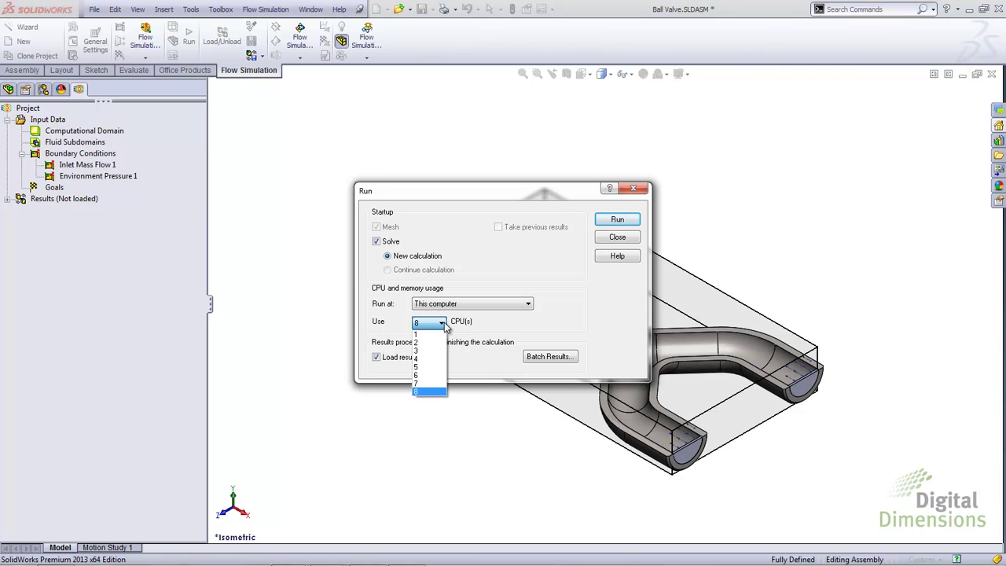
left_click(503, 323)
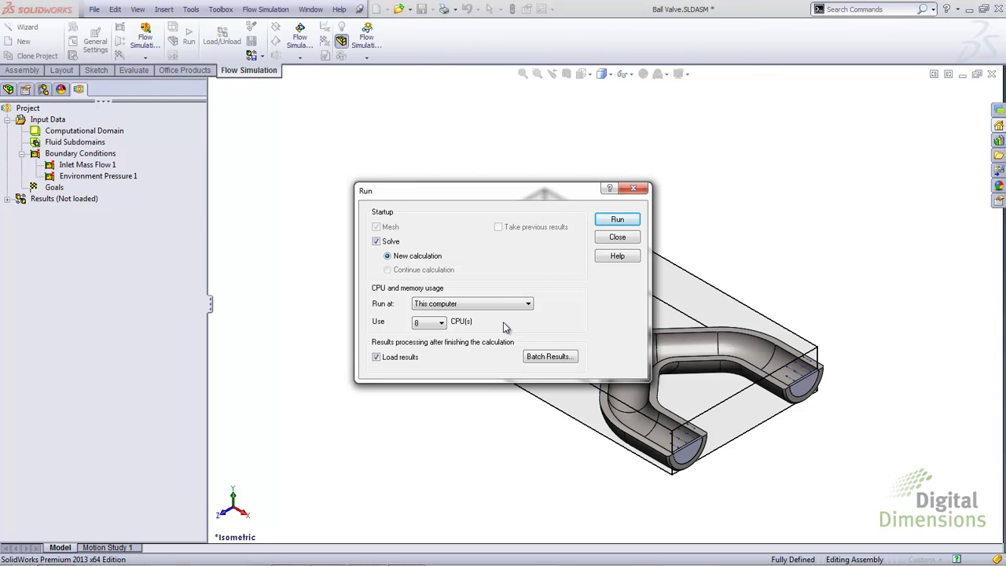
left_click(605, 221)
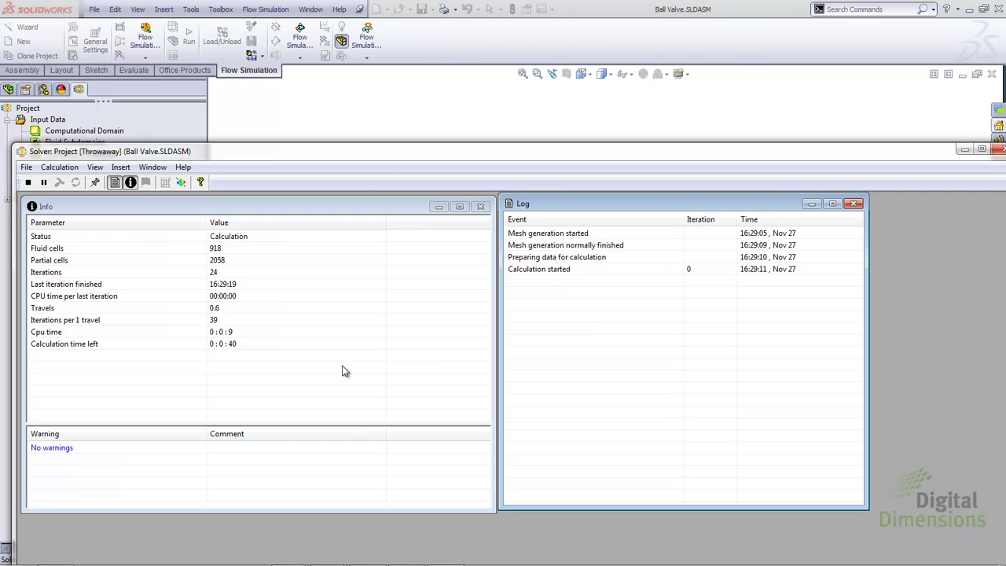
Step: Maximize the solver window and open a live preview of pressure contours on Plane2 with automatic min/max
double_click(383, 151)
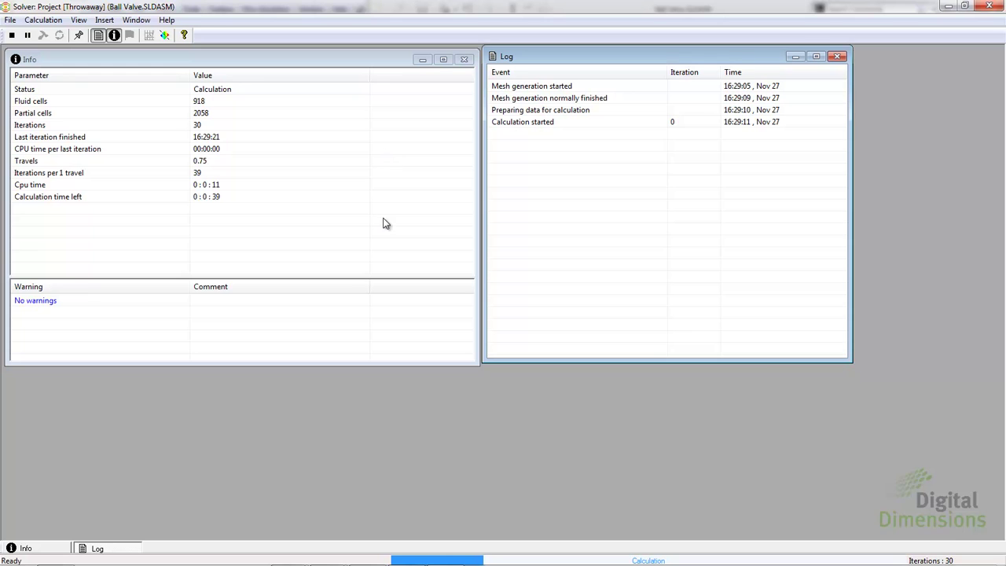
left_click(165, 34)
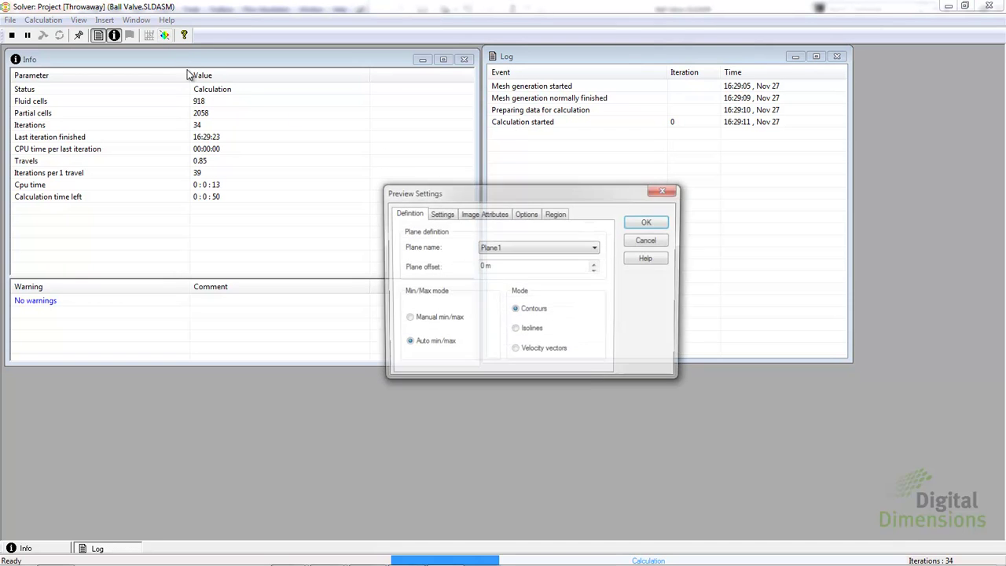
left_click(504, 249)
left_click(498, 268)
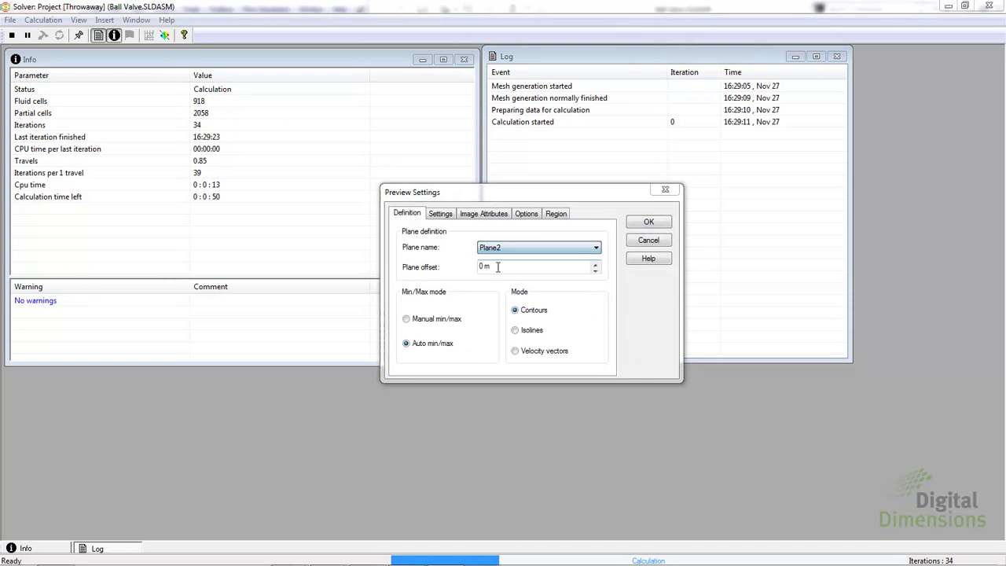
left_click(440, 213)
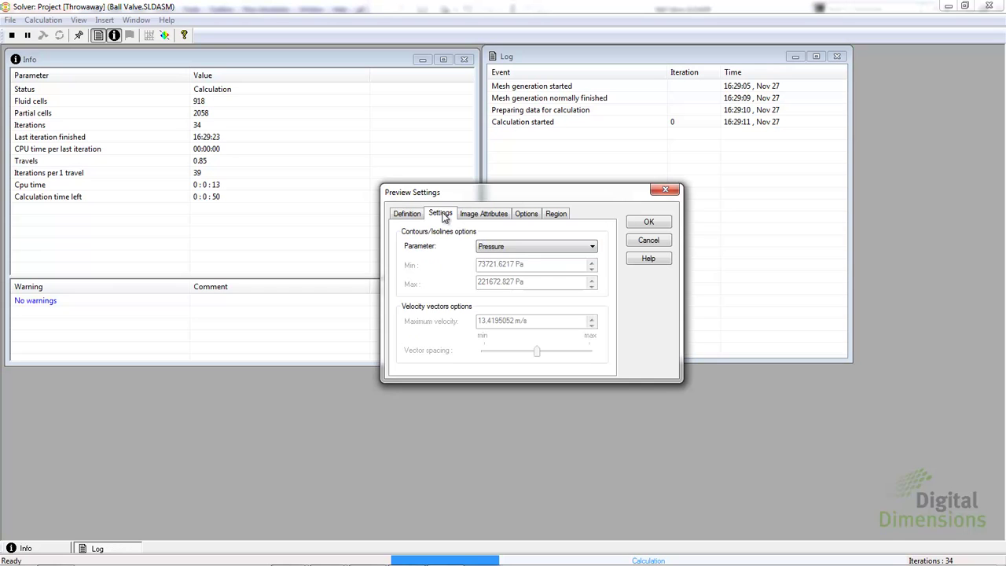
left_click(644, 223)
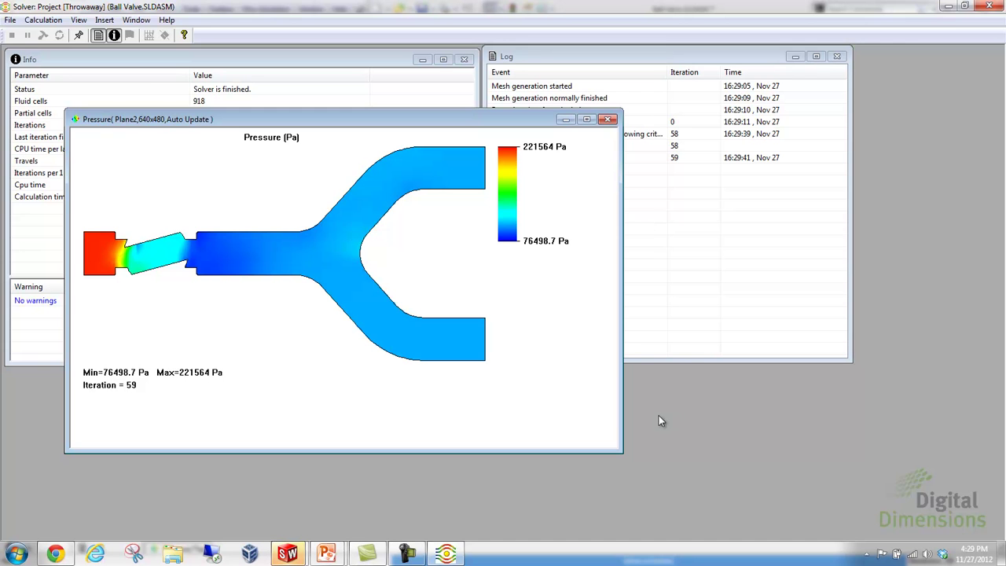
Step: Check the calculation log, close the finished solver and expand the loaded results of the project
left_click(690, 301)
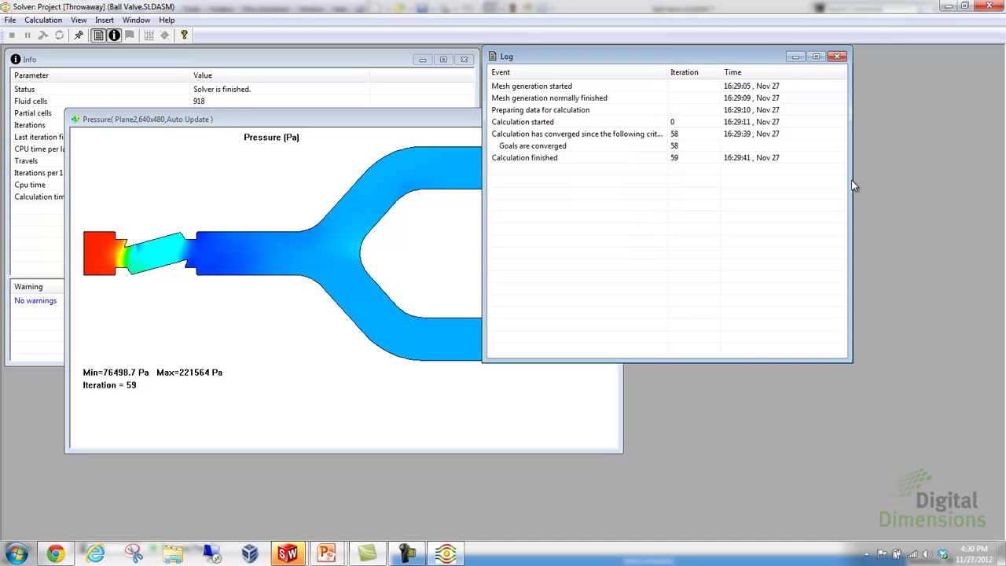
left_click(990, 6)
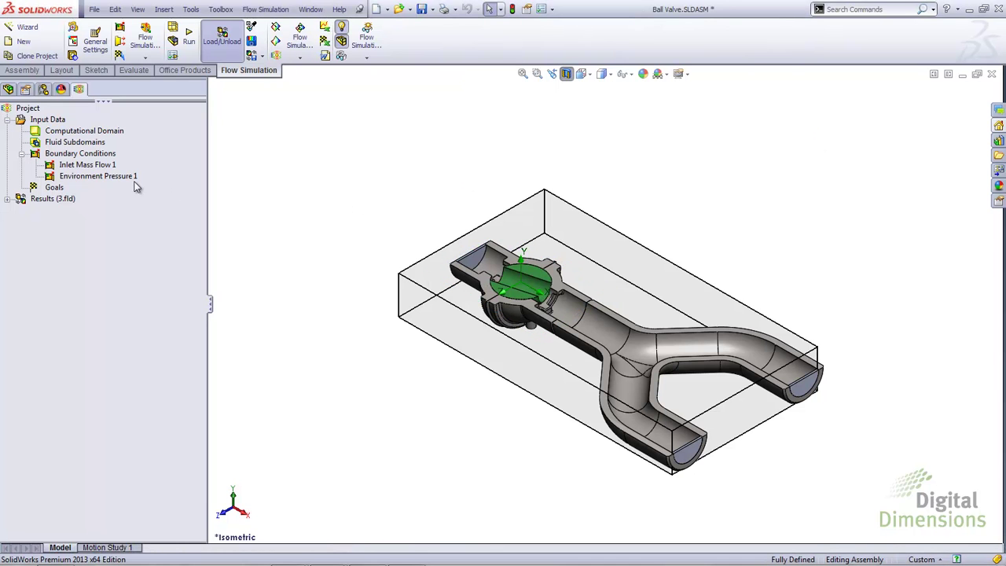
left_click(7, 199)
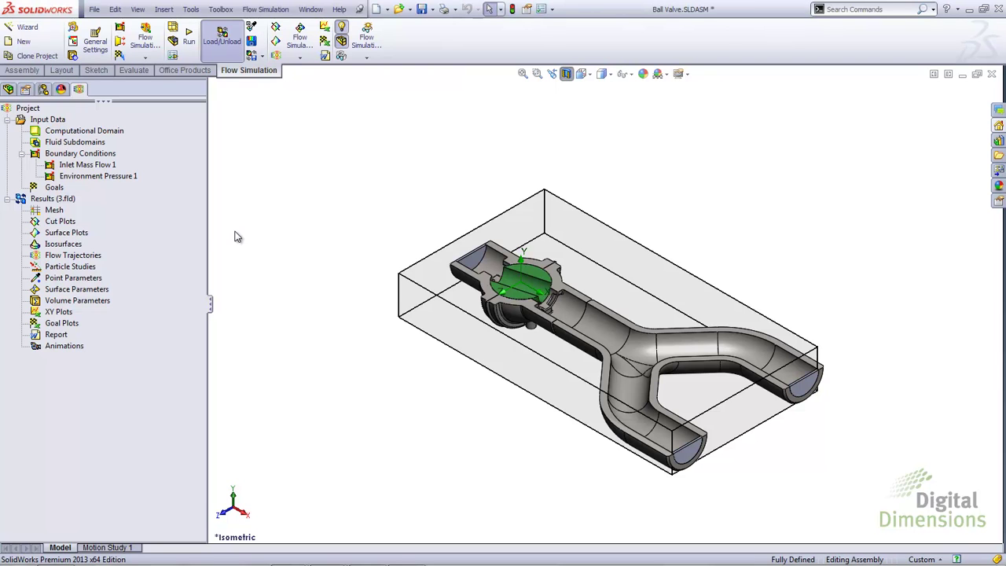
Step: Insert a cut plot of pressure contours on Plane2 at 0 m offset, previewed from the top, with 100 contour levels
right_click(65, 226)
left_click(79, 232)
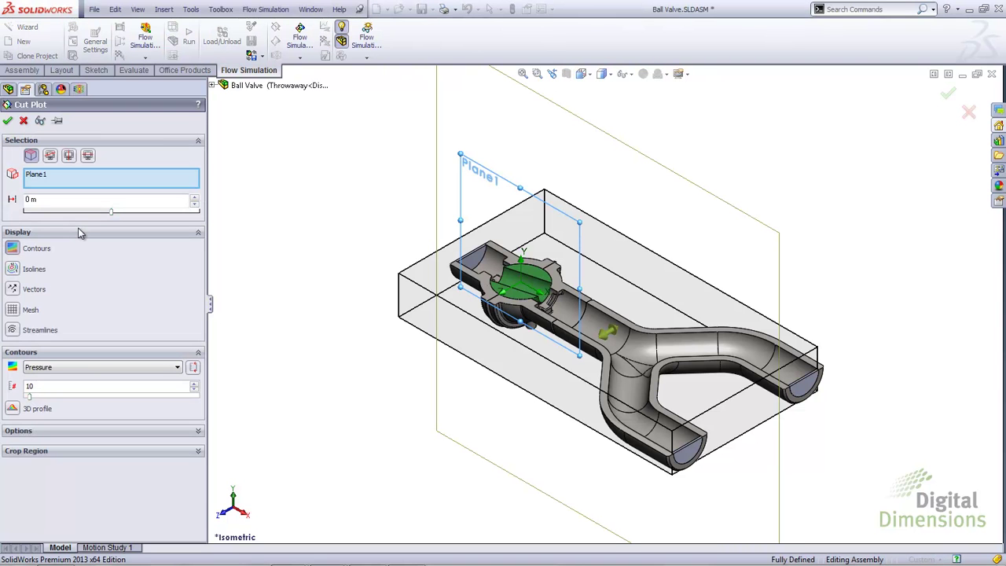
left_click(213, 85)
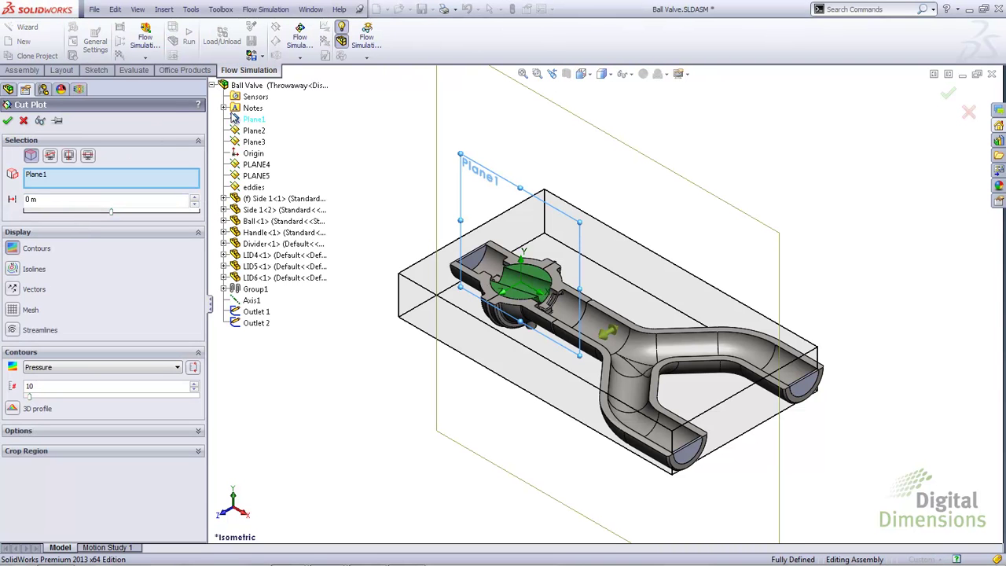
left_click(251, 130)
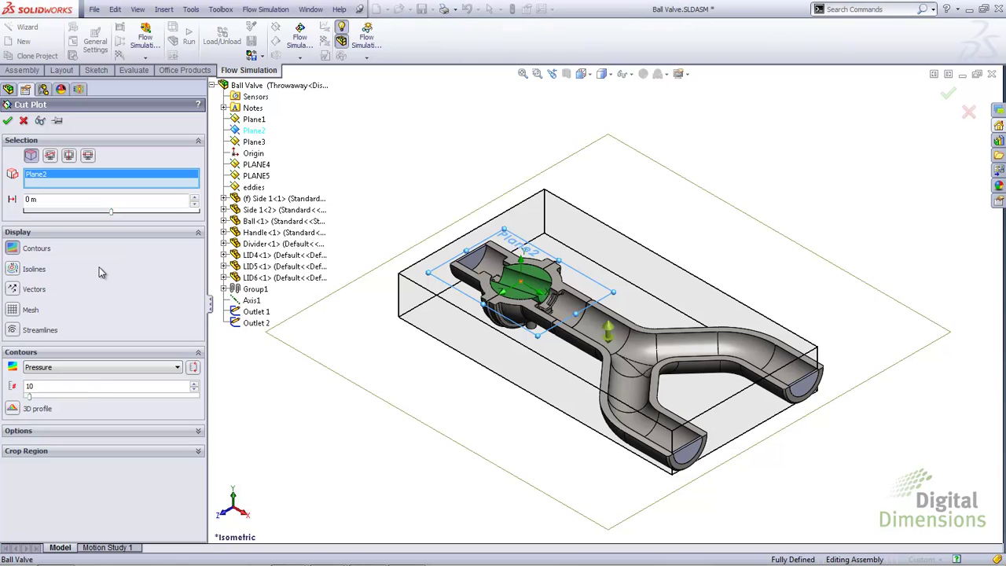
left_click(40, 123)
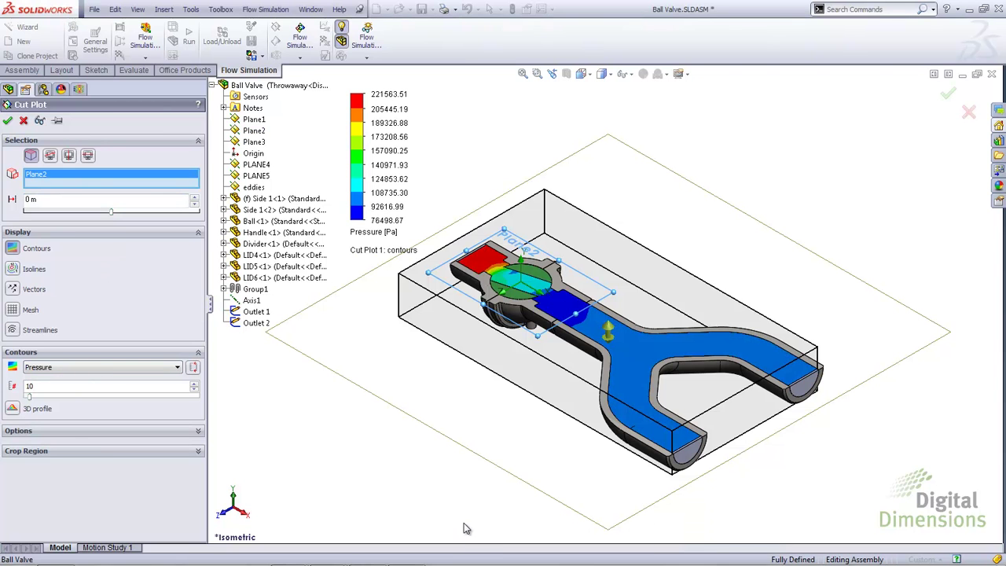
key("ctrl+5")
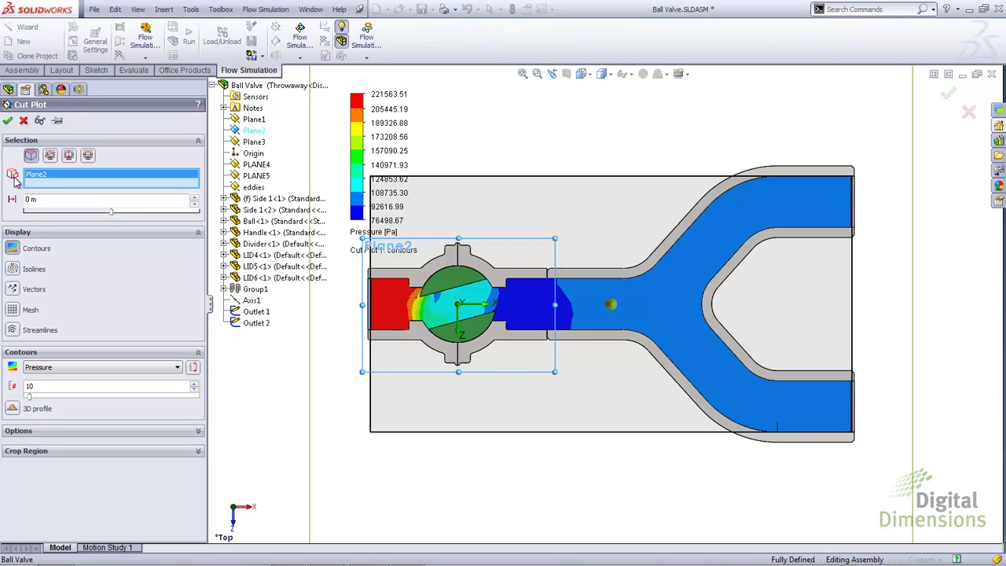
left_click(40, 385)
type("0")
Step: Overlay velocity vectors with a 0.01 m arrow size on the cut plot, accept it and move the pressure legend away from the model
left_click(13, 289)
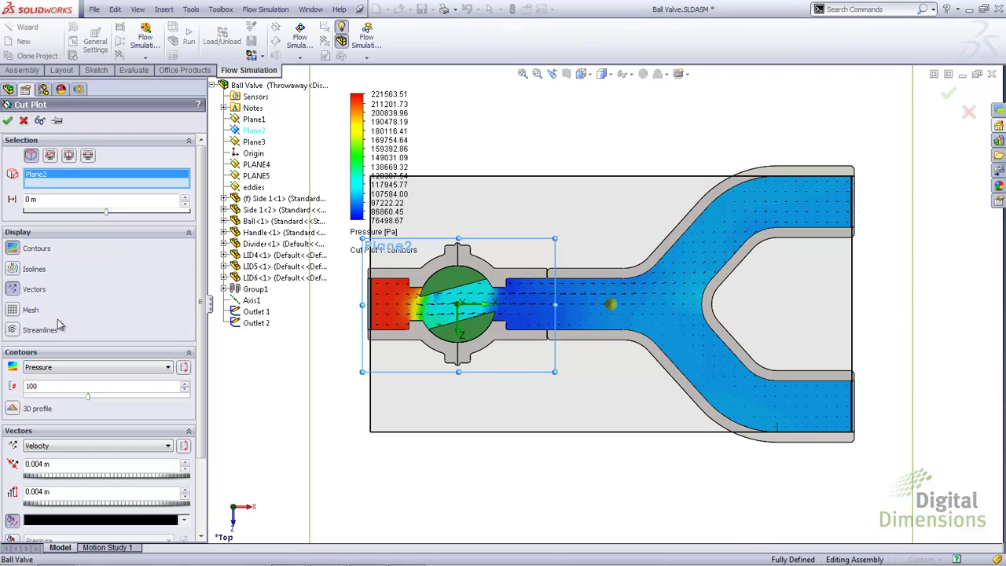
left_click(184, 489)
left_click(184, 489)
left_click(185, 491)
left_click(185, 492)
left_click(185, 491)
left_click(185, 491)
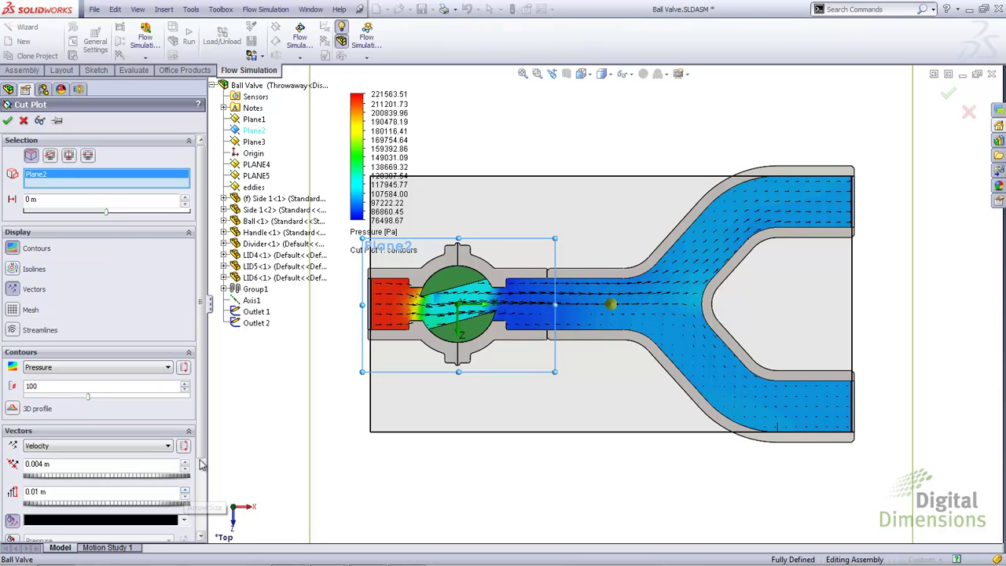
left_click(7, 121)
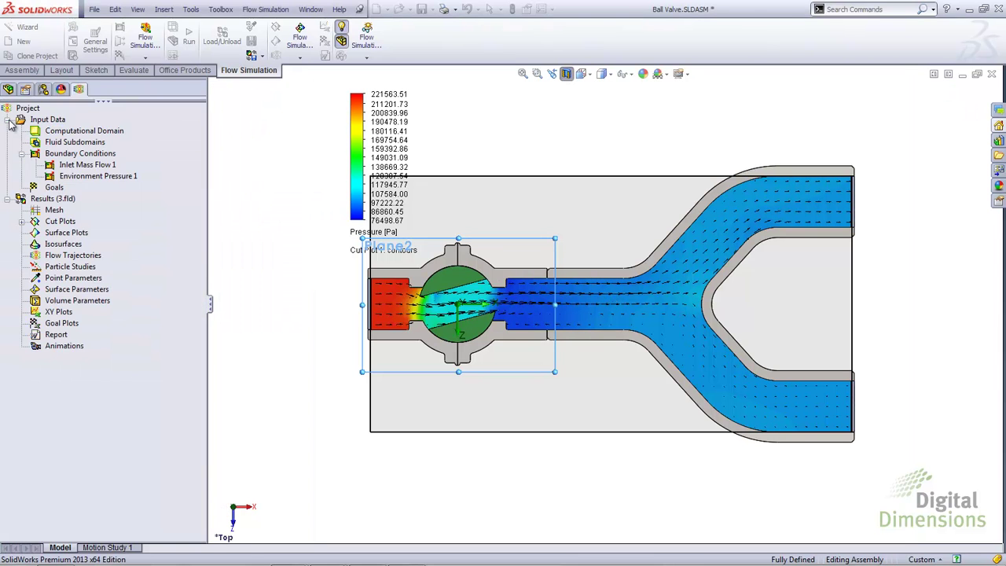
left_click_drag(372, 107, 259, 116)
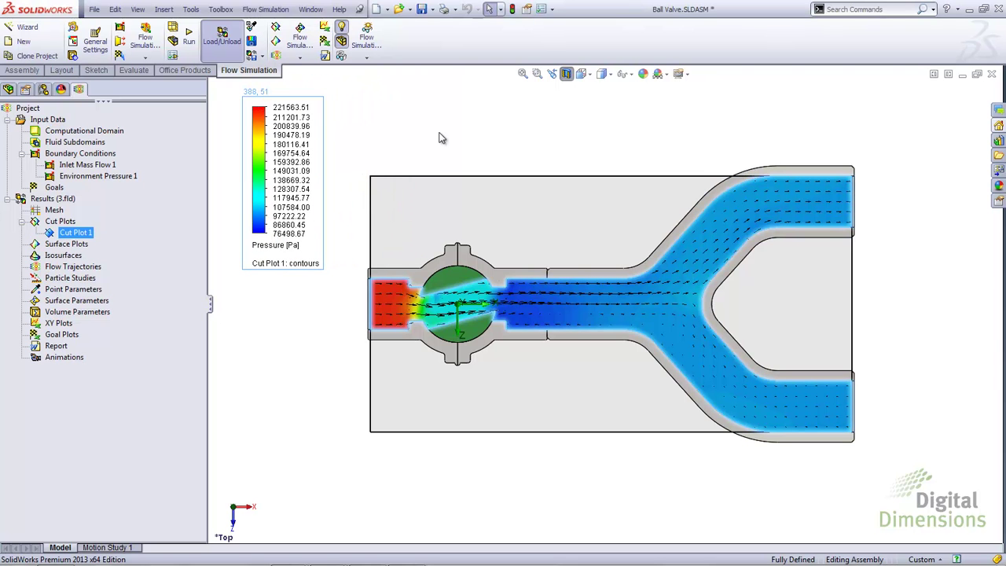
Step: Examine the flow vectors and pressure contours through the ball, the pipe behind it and the bend into the lower branch
scroll(547, 328, "down", 10)
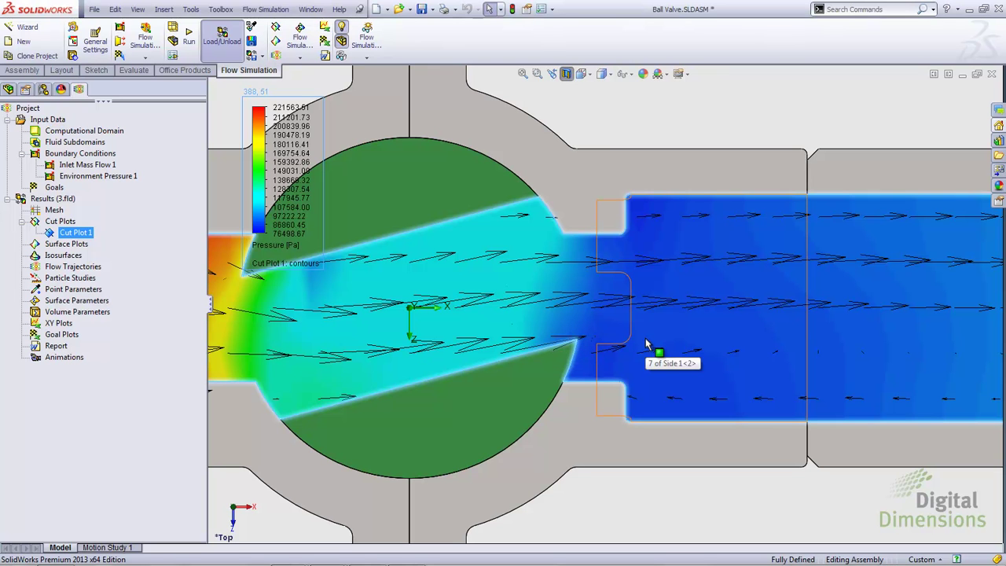
scroll(833, 322, "up", 5)
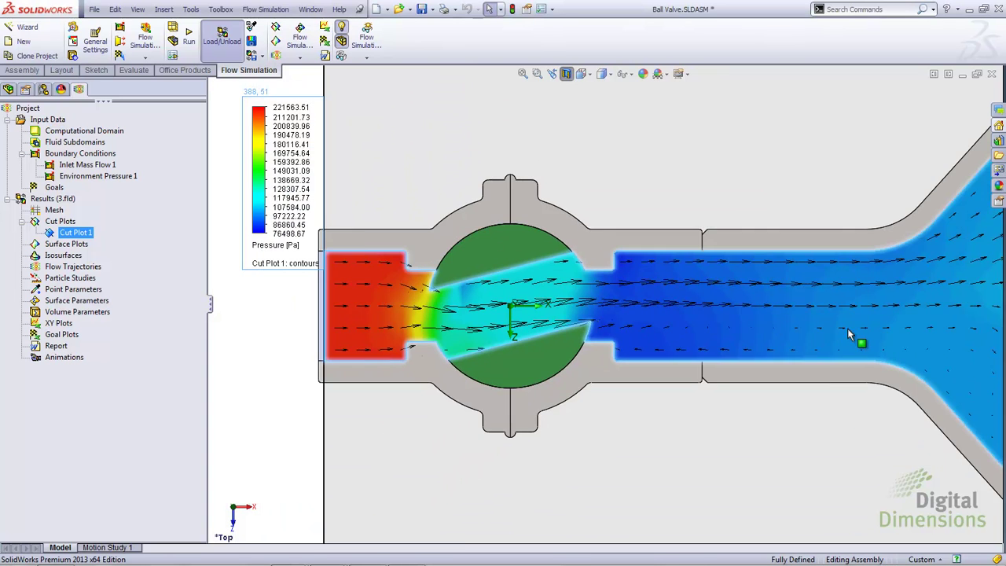
scroll(804, 315, "down", 5)
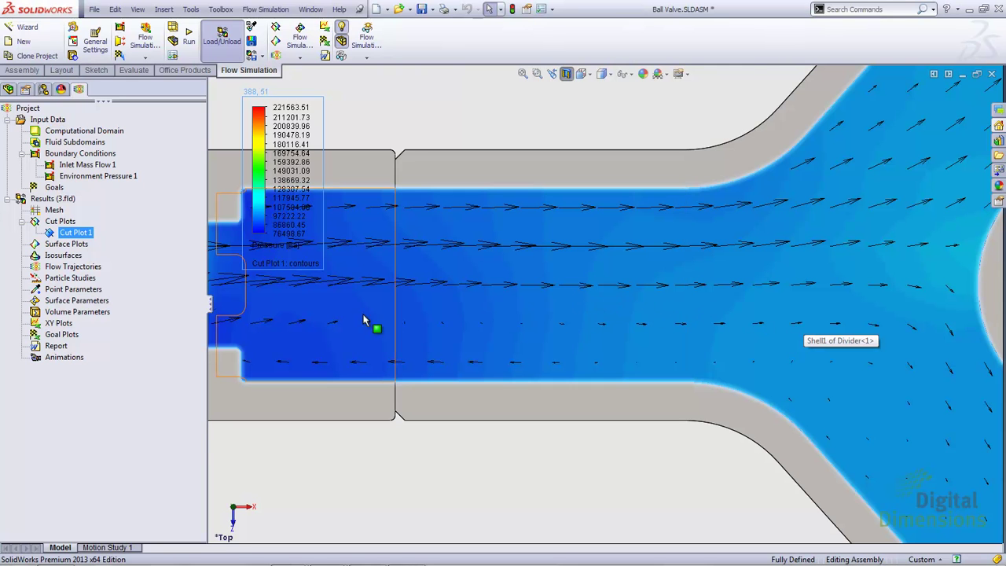
scroll(361, 306, "up", 4)
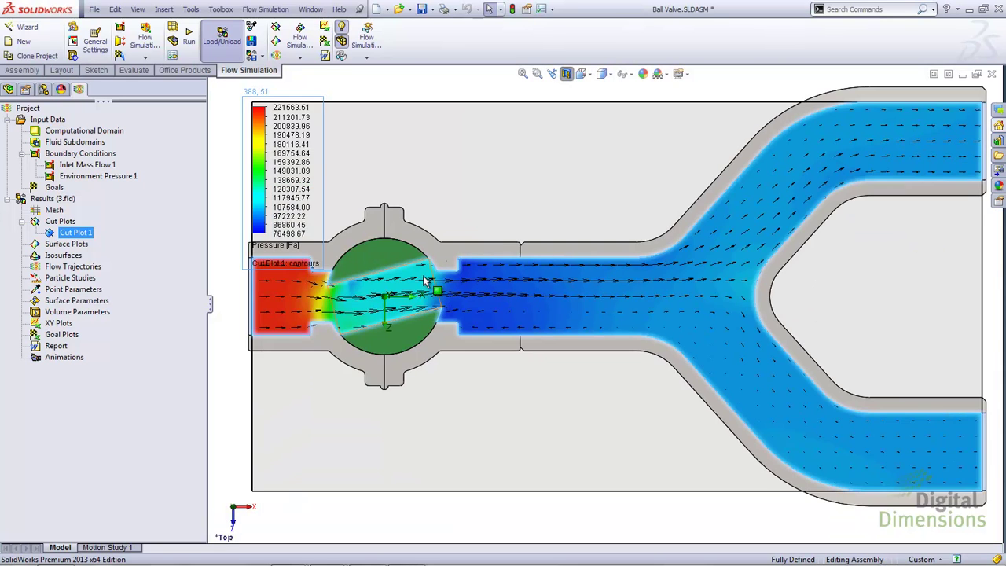
scroll(425, 277, "up", 1)
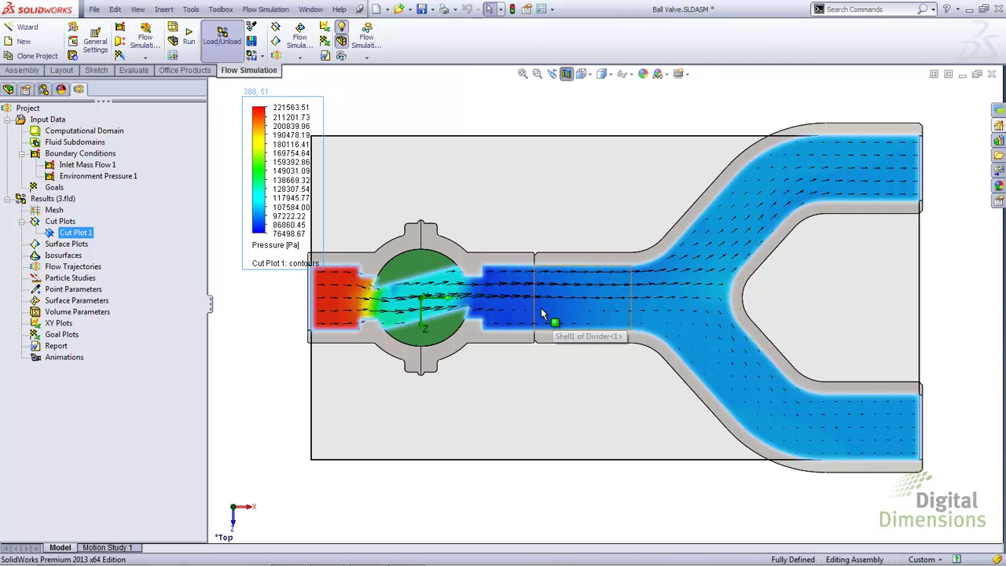
scroll(546, 316, "down", 5)
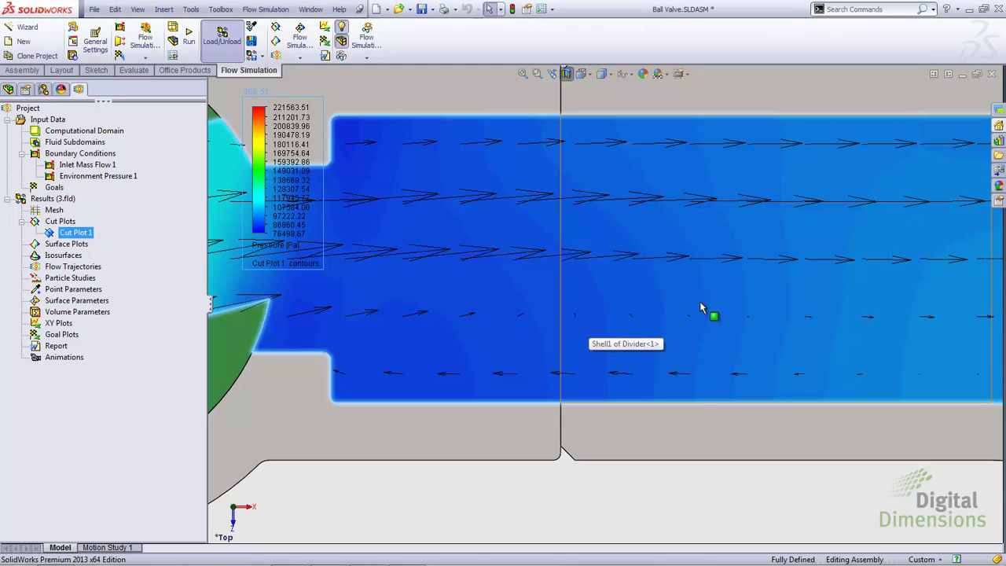
scroll(788, 313, "up", 5)
scroll(838, 352, "up", 2)
scroll(848, 369, "down", 5)
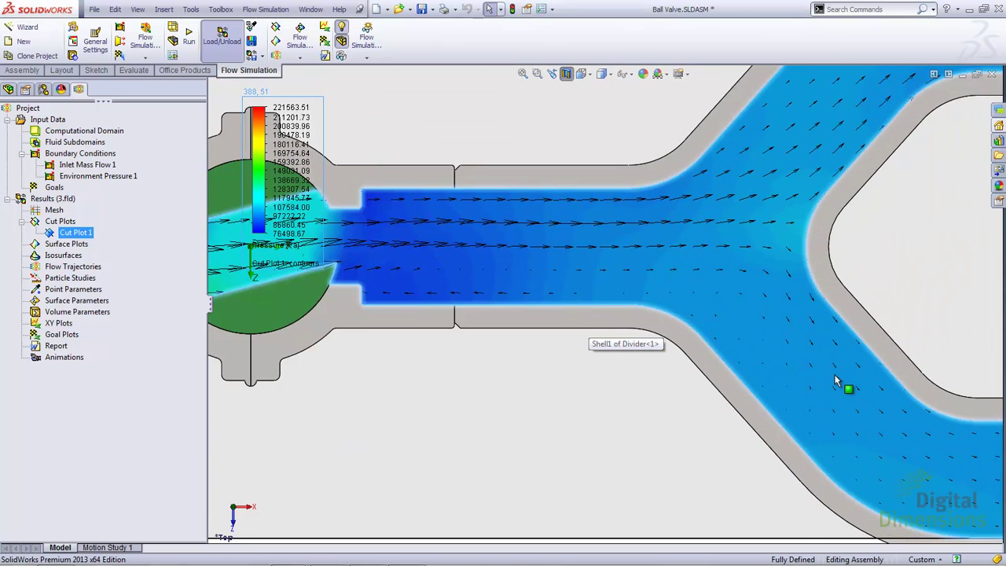
scroll(715, 312, "down", 8)
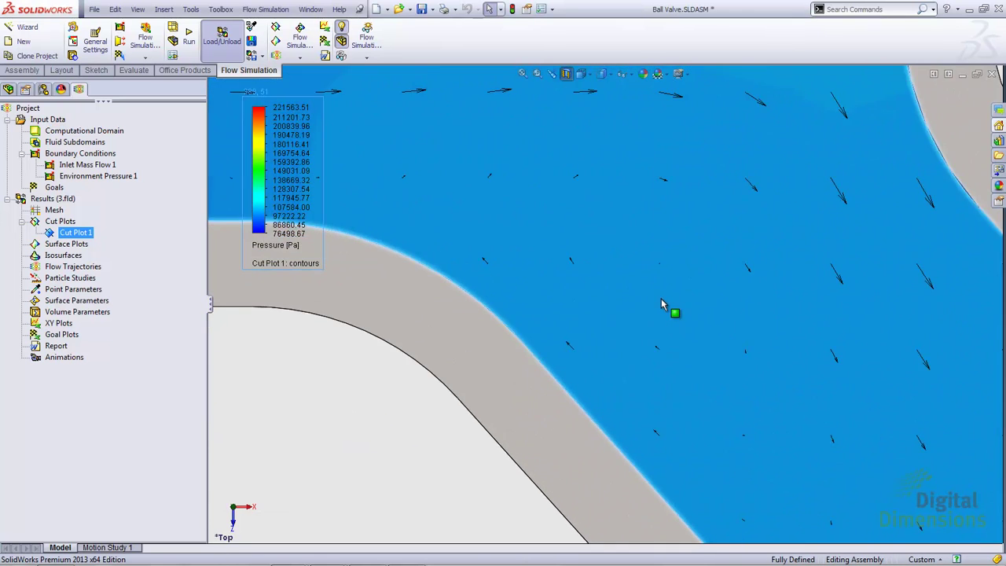
scroll(408, 413, "up", 3)
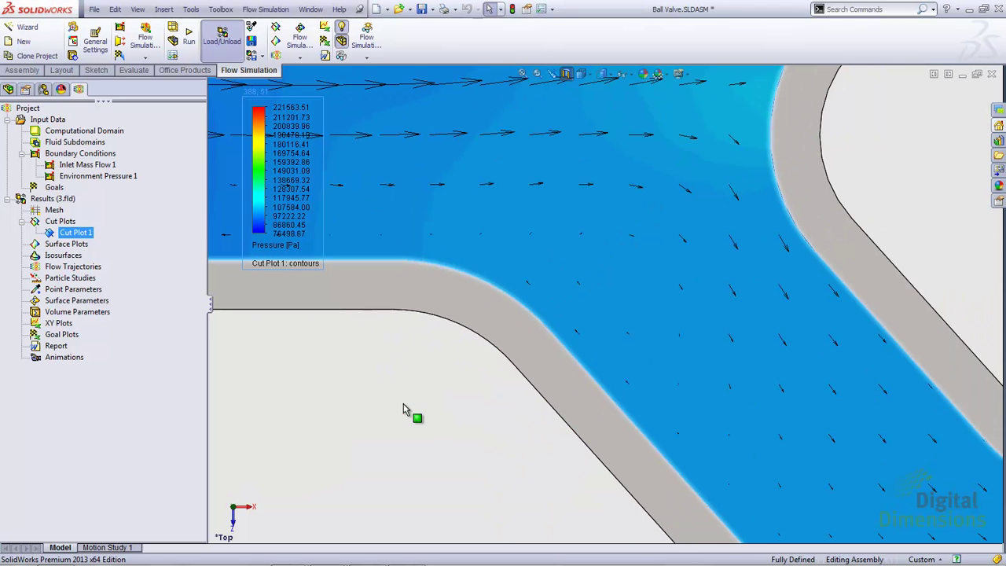
scroll(432, 381, "up", 5)
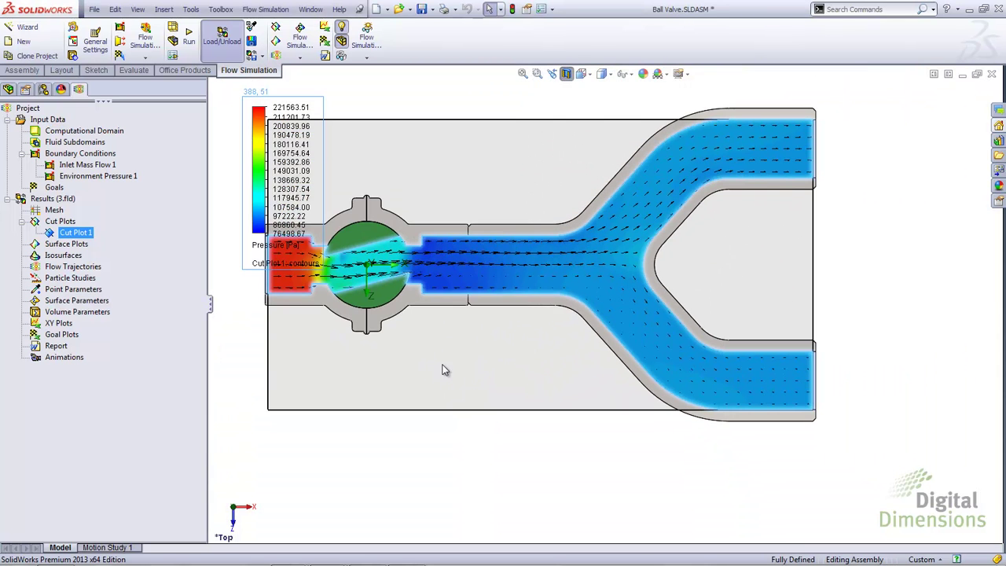
middle_click_drag(441, 356, 526, 415, "ctrl")
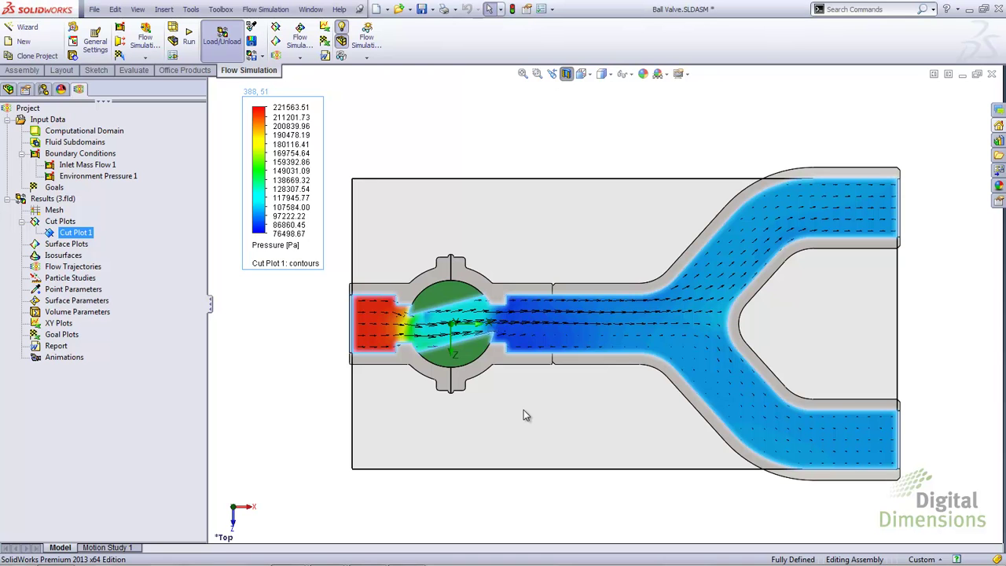
Step: Switch the cut plot's contour parameter to Velocity, and hide the plot after viewing it
left_click(275, 245)
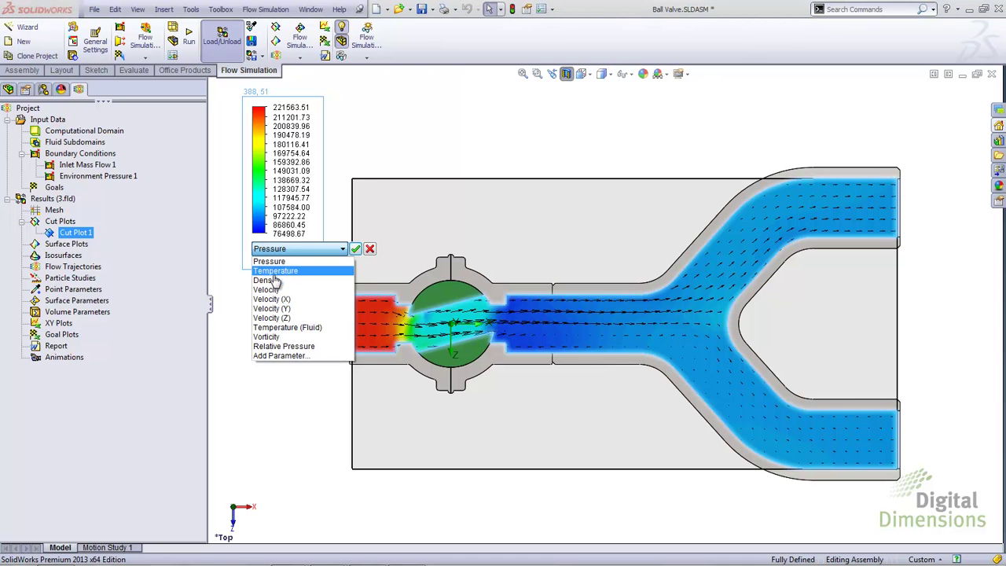
left_click(271, 290)
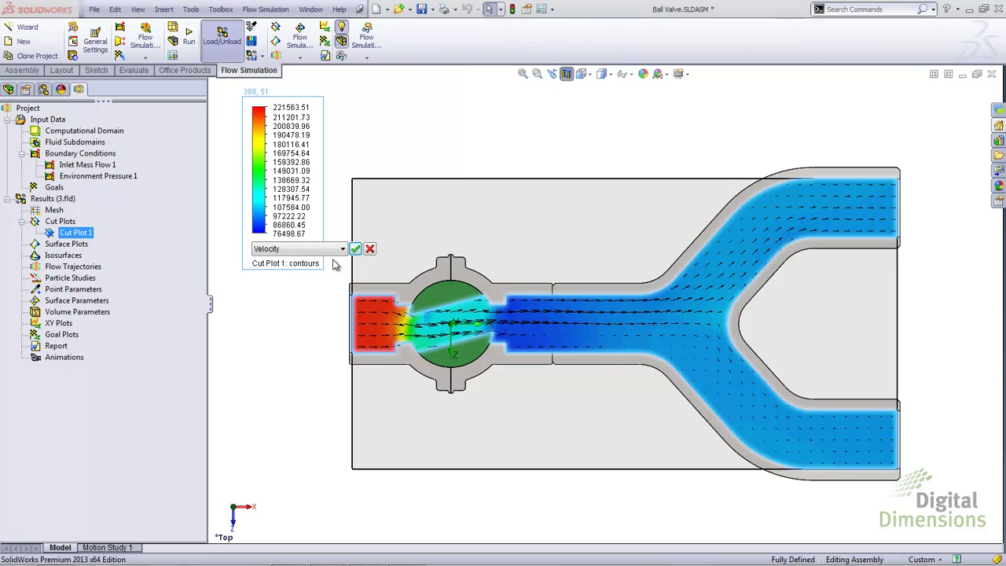
left_click(354, 249)
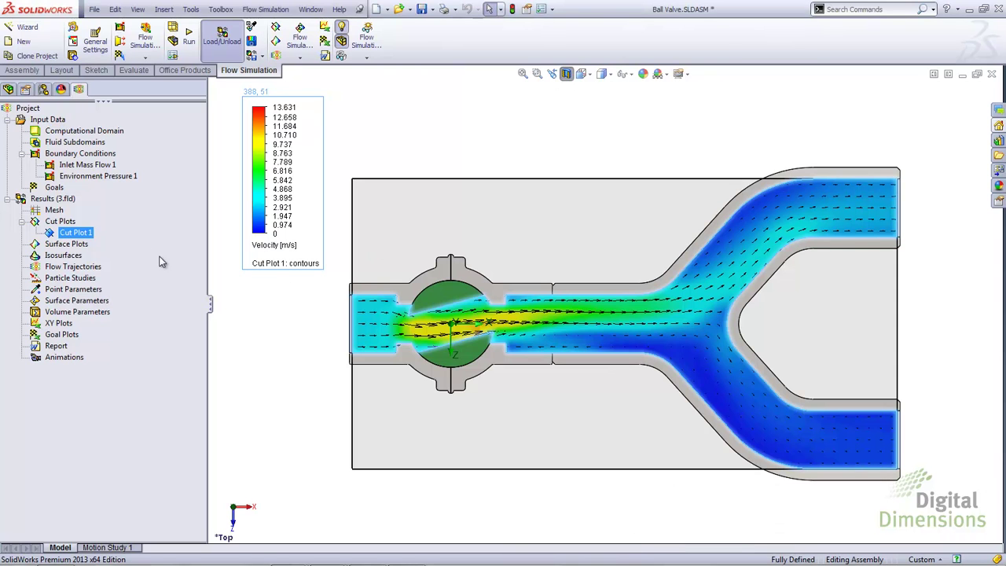
right_click(85, 236)
left_click(112, 256)
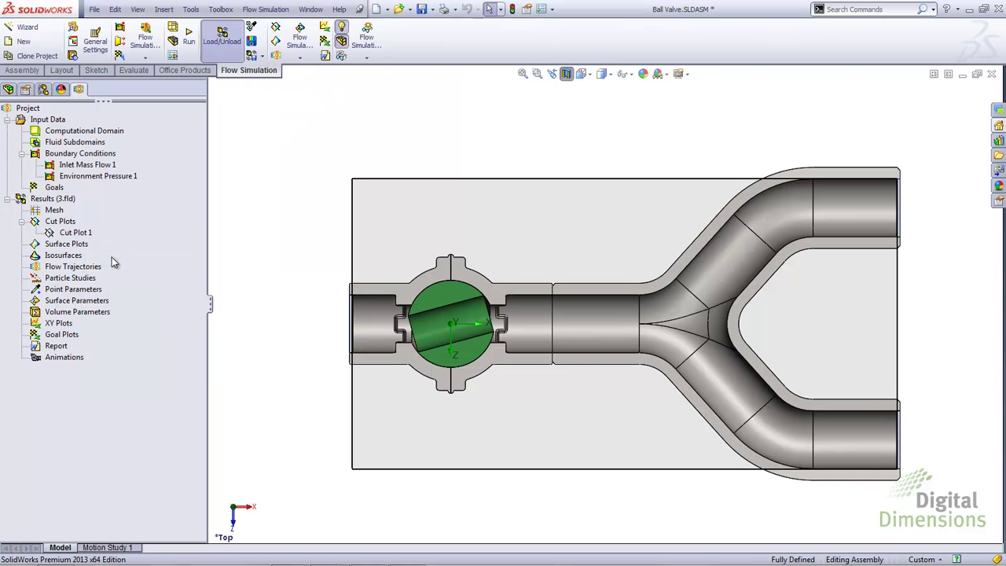
Step: Start a flow trajectories plot and select the inner face of the inlet lid LID6 as starting points
left_click(102, 277)
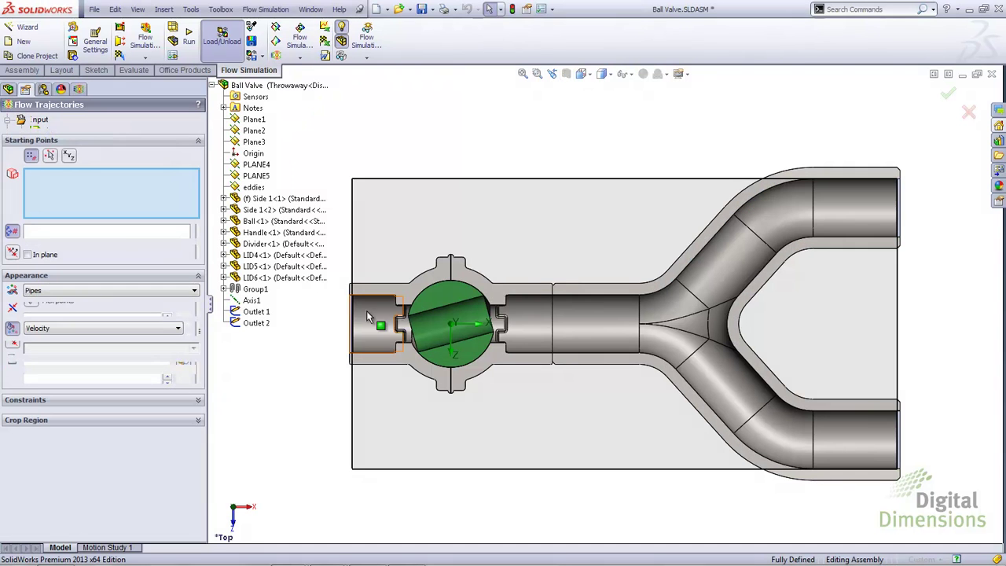
middle_click_drag(463, 324, 442, 246)
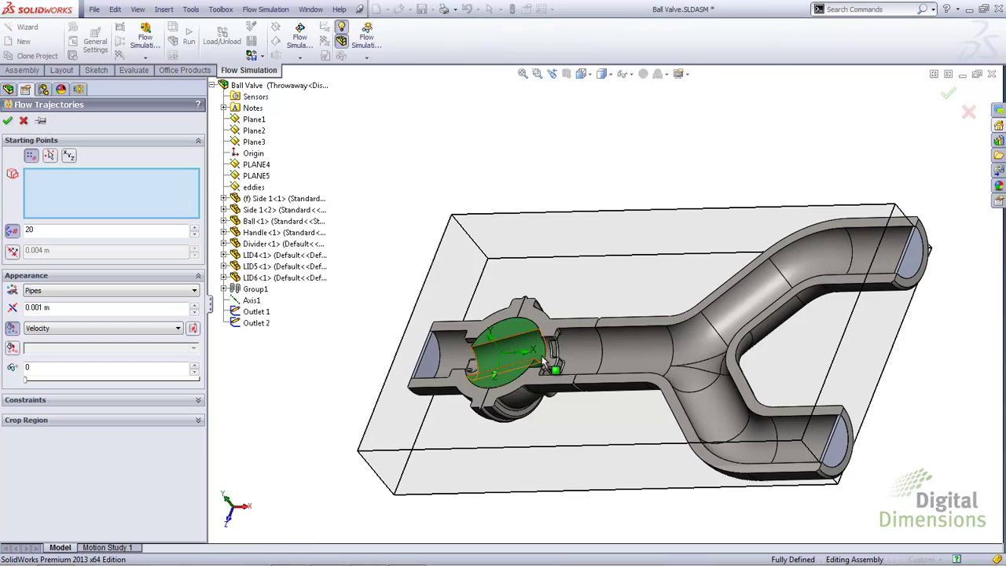
scroll(496, 335, "down", 3)
left_click(318, 345)
key("f")
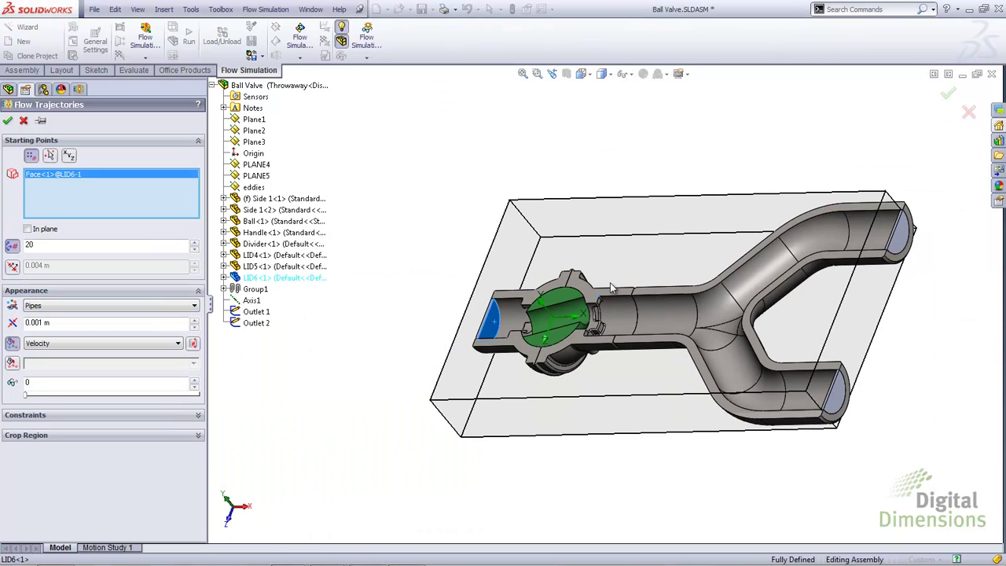
Step: Add the inner face of the upper branch's outlet lid LID5 to the trajectory starting points
middle_click_drag(756, 271, 805, 312)
scroll(804, 306, "up", 1)
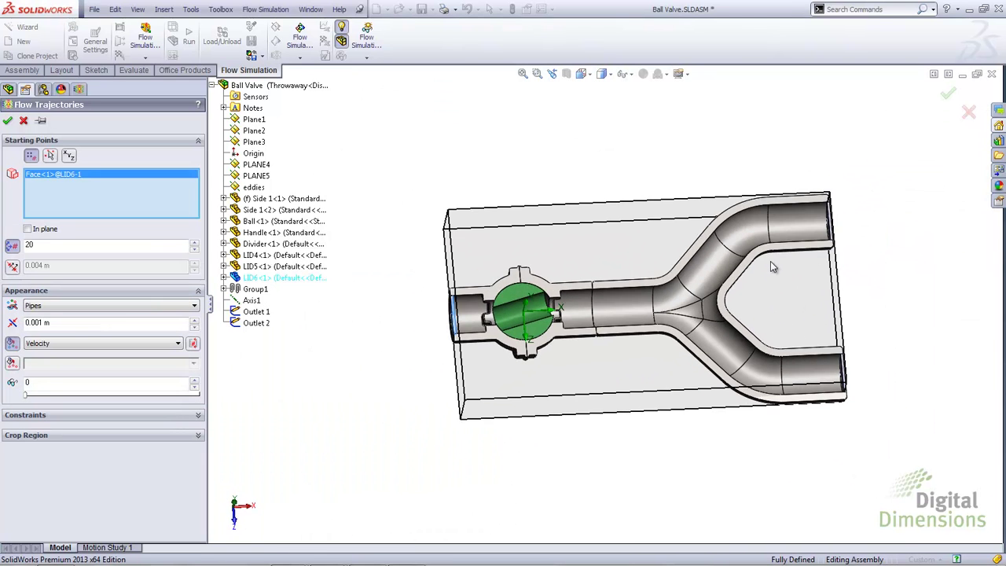
scroll(822, 240, "down", 6)
middle_click_drag(773, 240, 730, 240)
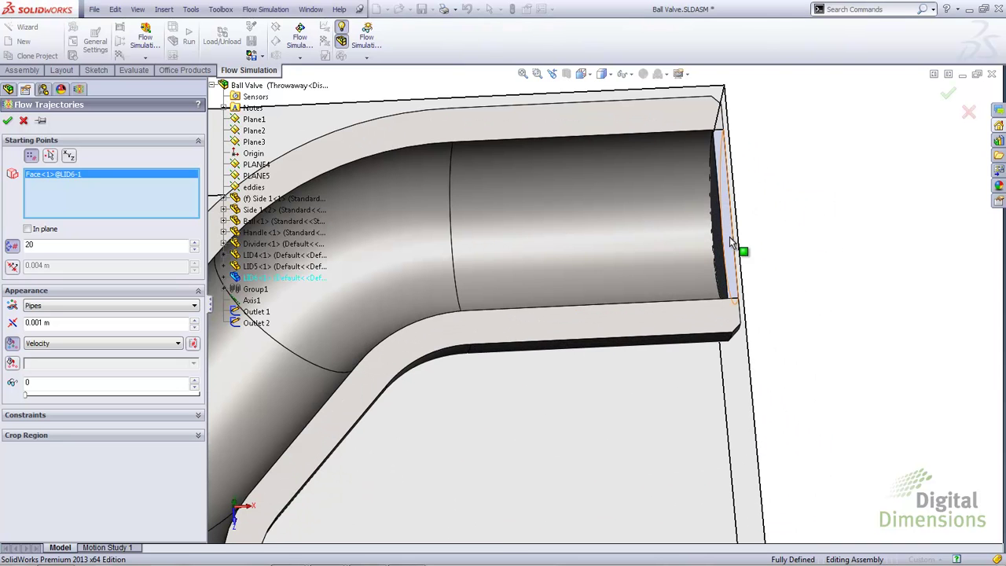
left_click(731, 248)
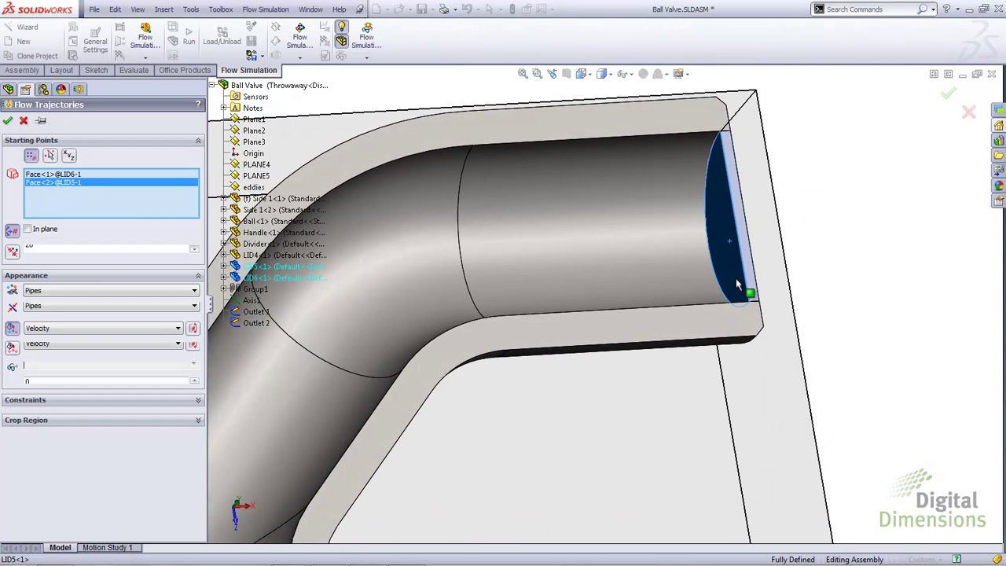
Step: Add the lower branch's LID4 face and create the trajectories as 0.001 m pipes with 20 points, colored by velocity
scroll(731, 247, "up", 4)
scroll(681, 504, "down", 5)
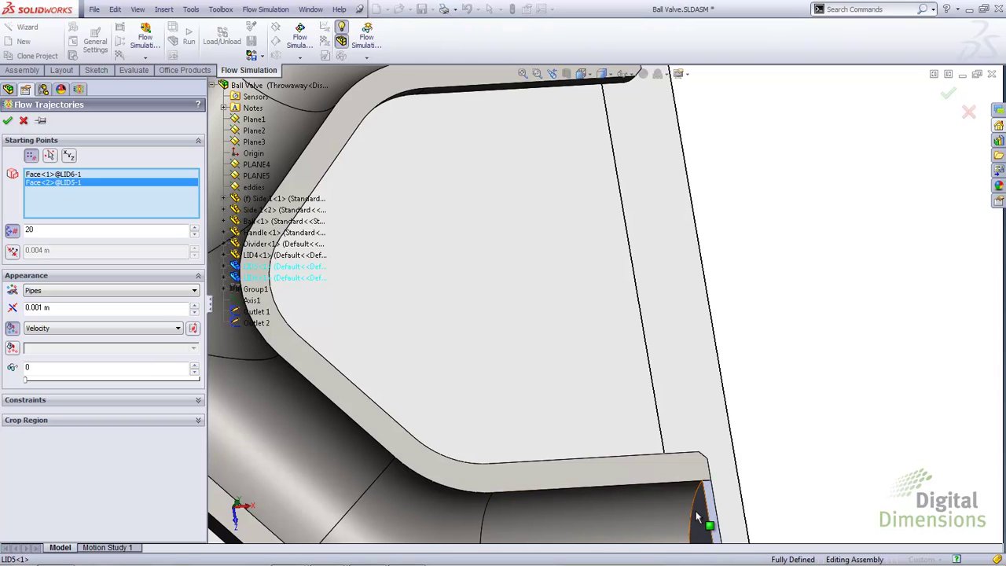
left_click(703, 518)
scroll(572, 372, "up", 5)
middle_click_drag(446, 334, 508, 319)
scroll(353, 300, "up", 2)
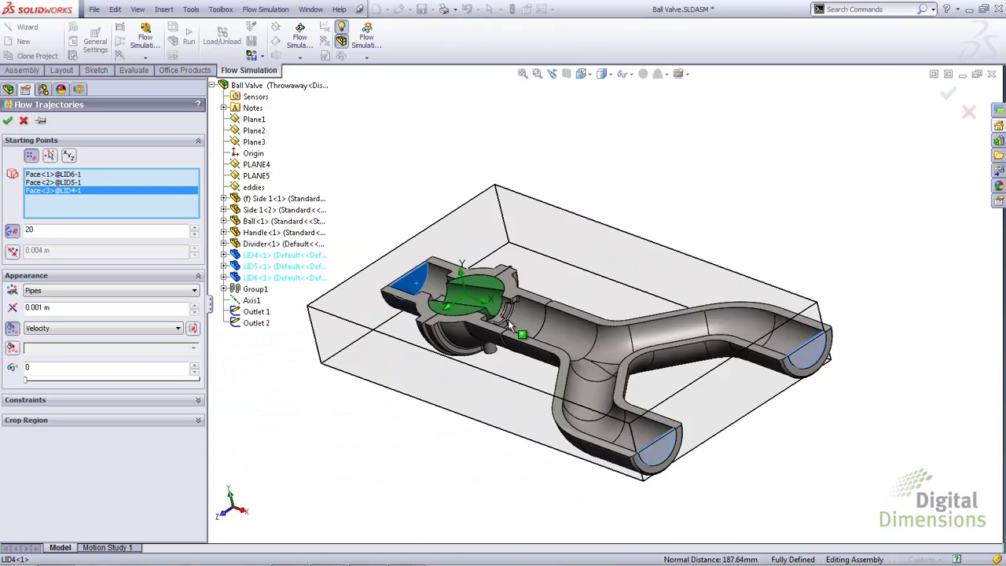
left_click(7, 120)
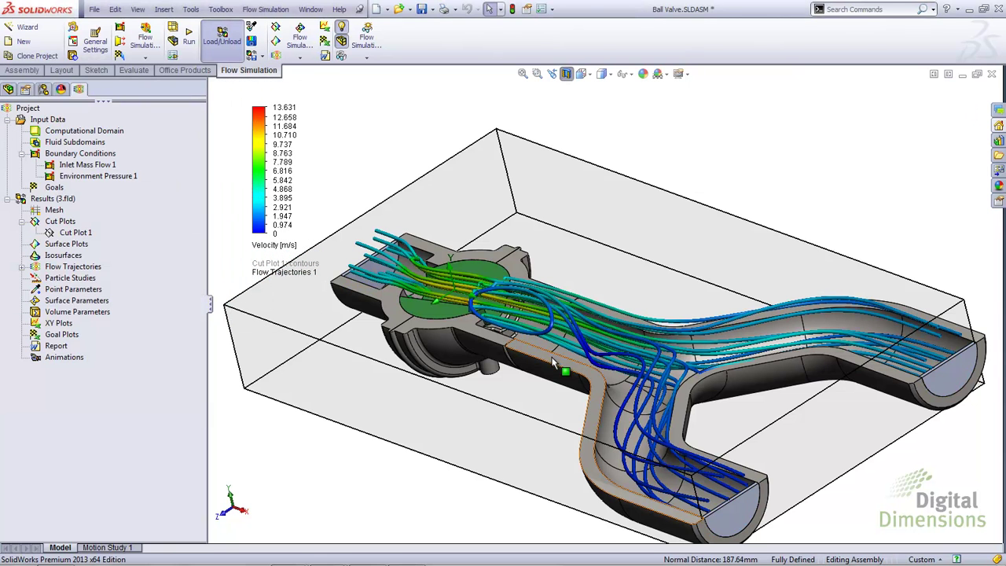
middle_click_drag(569, 373, 582, 338)
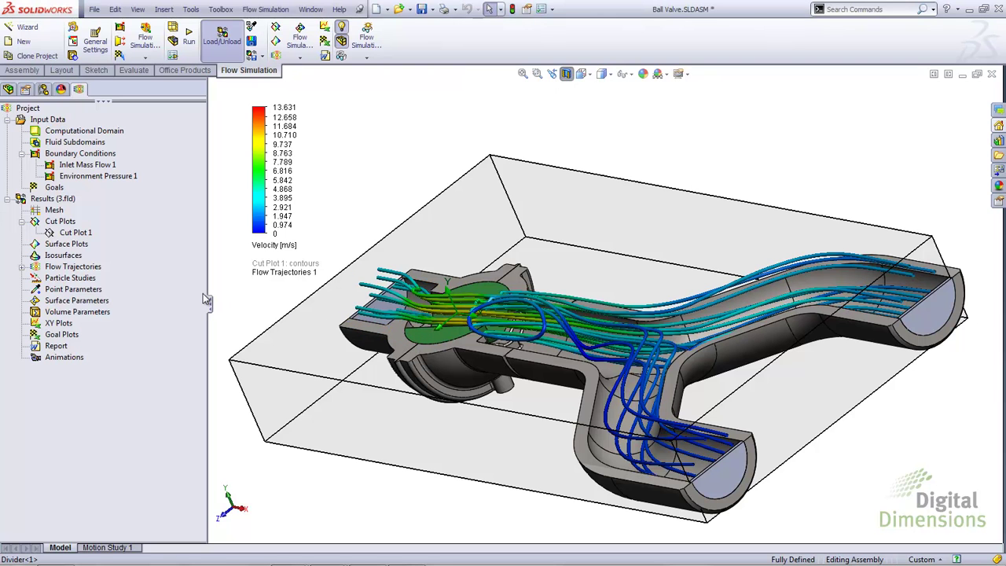
Step: Change the appearance of the flow trajectories from pipes to Arrows
left_click(22, 266)
right_click(72, 283)
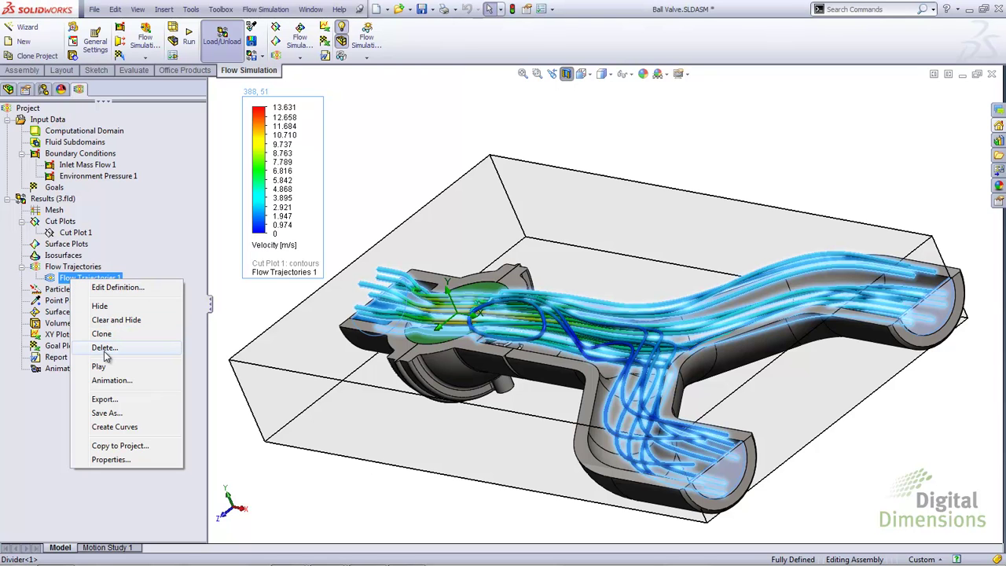
left_click(112, 285)
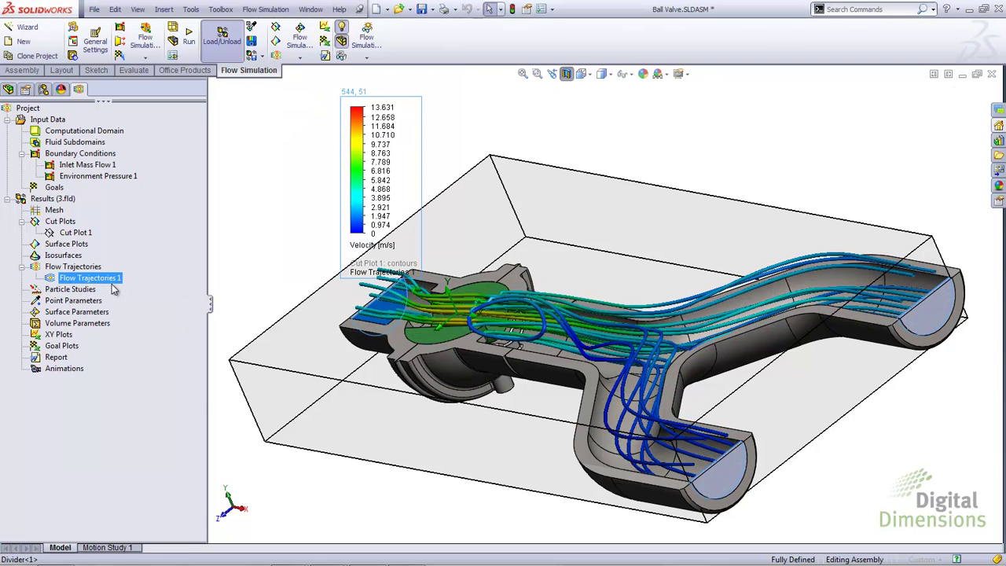
left_click(93, 292)
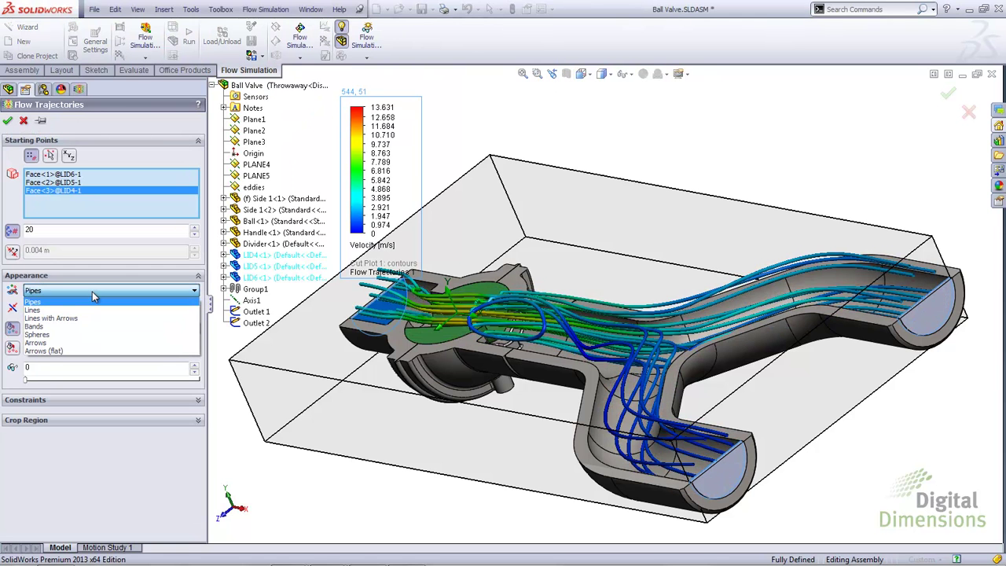
left_click(47, 343)
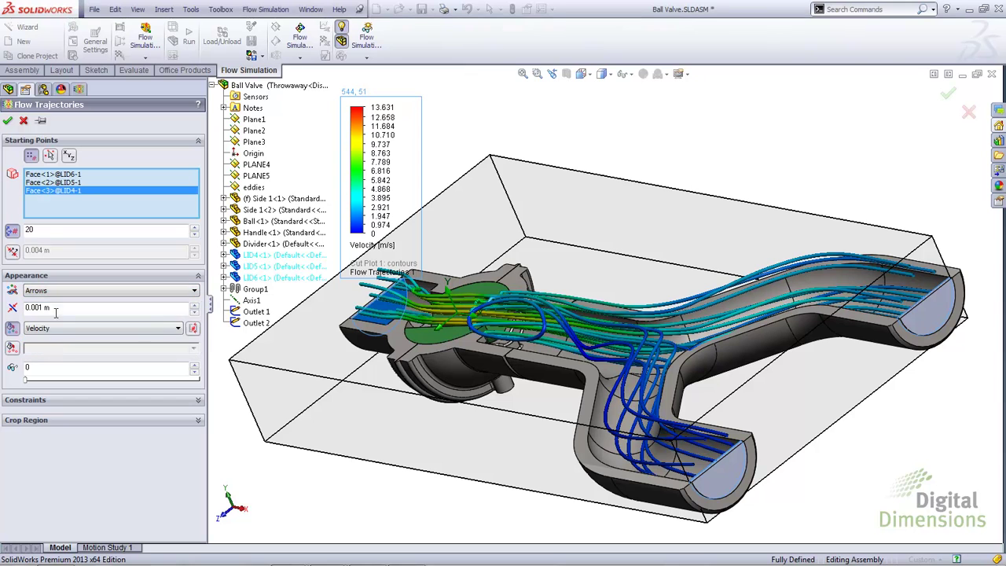
left_click(8, 120)
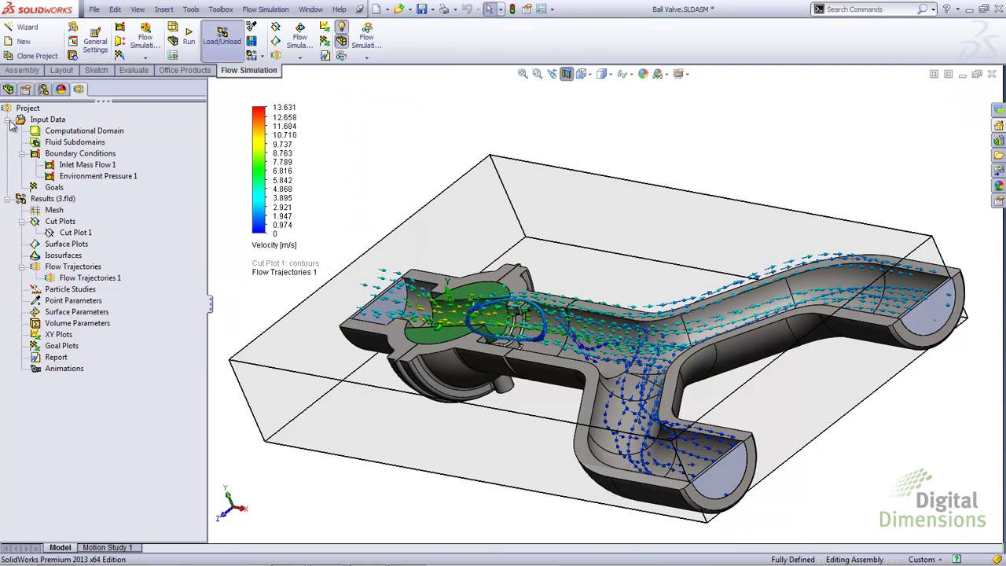
Step: Play the flow trajectories animation and examine the swirling flow at the ball's downstream side
left_click(77, 279)
right_click(78, 278)
left_click(106, 363)
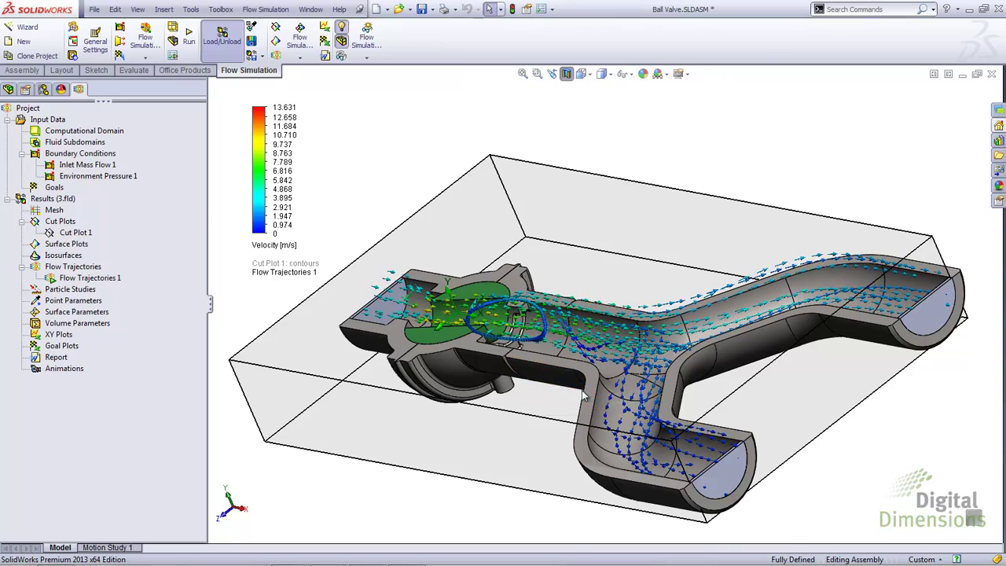
scroll(583, 395, "down", 6)
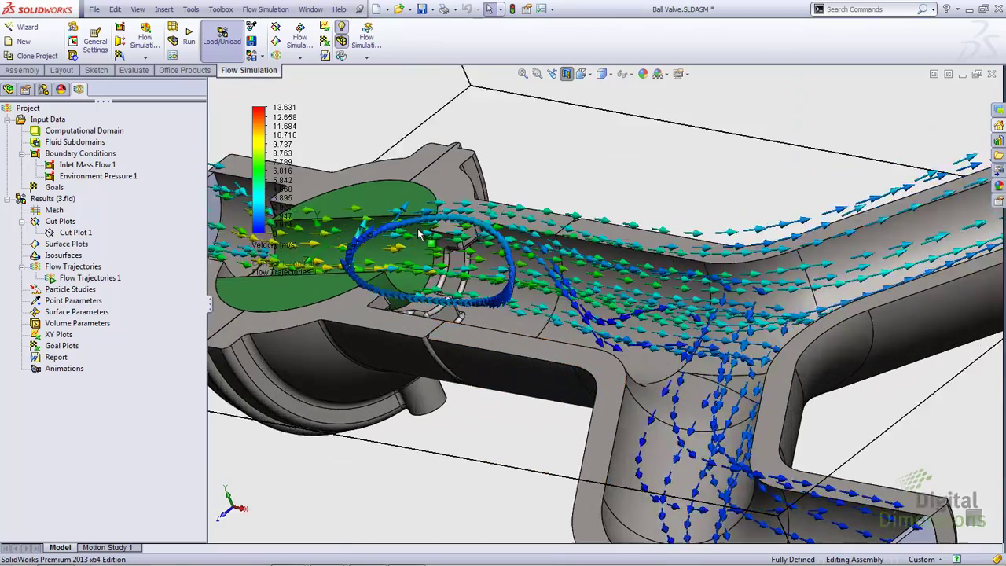
scroll(419, 234, "down", 2)
Step: Hide the flow trajectories and return the valve assembly to the top view
left_click(86, 277)
right_click(118, 278)
left_click(120, 306)
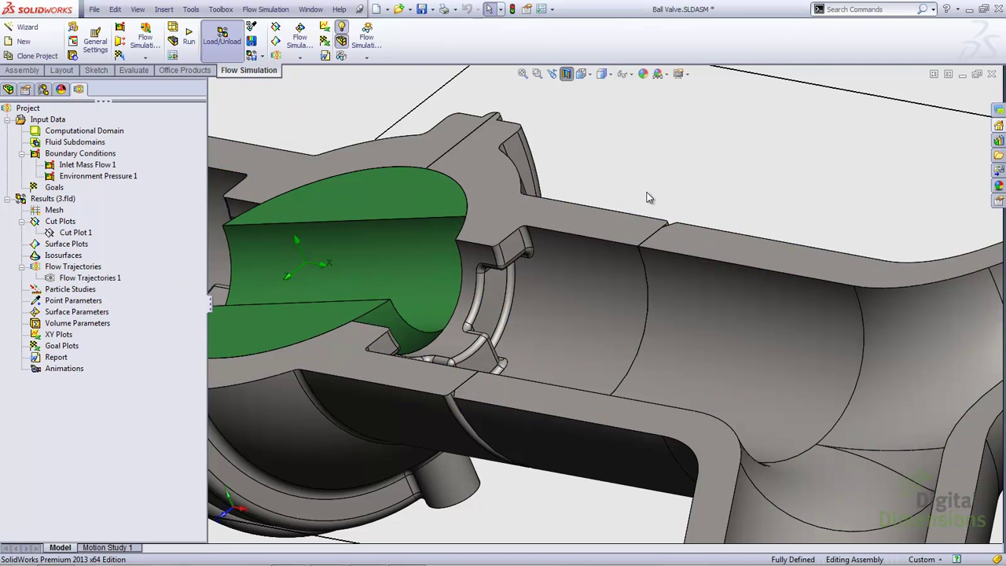
key("ctrl+5")
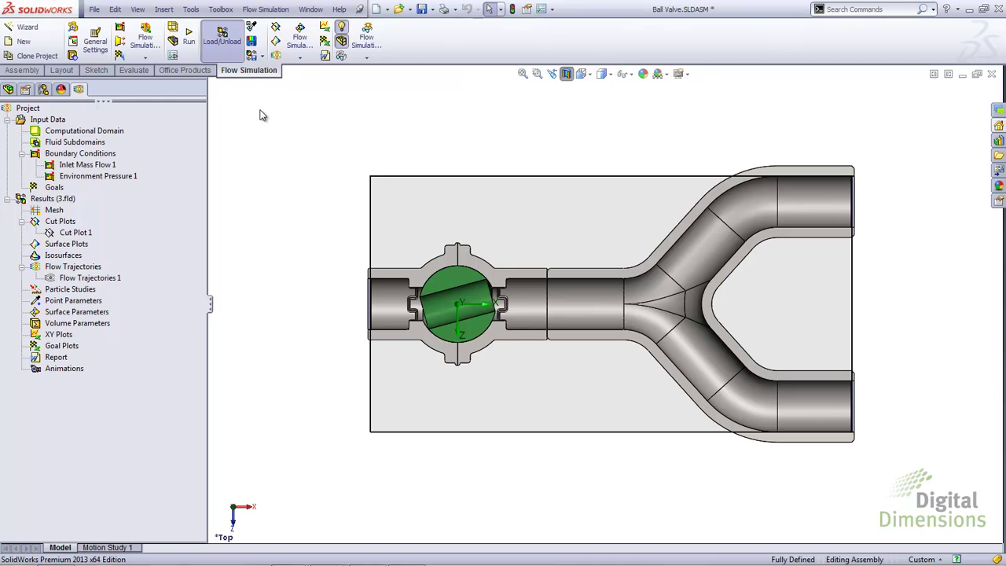
Step: Set the Angle Change 180 or 165 mate between Side 1 and the handle to 180 degrees
left_click(8, 90)
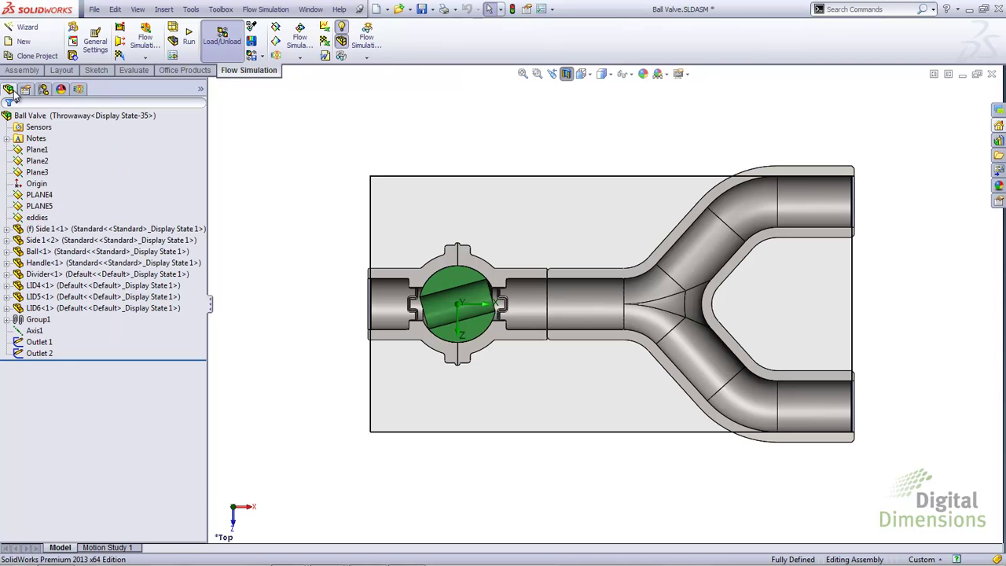
left_click(6, 319)
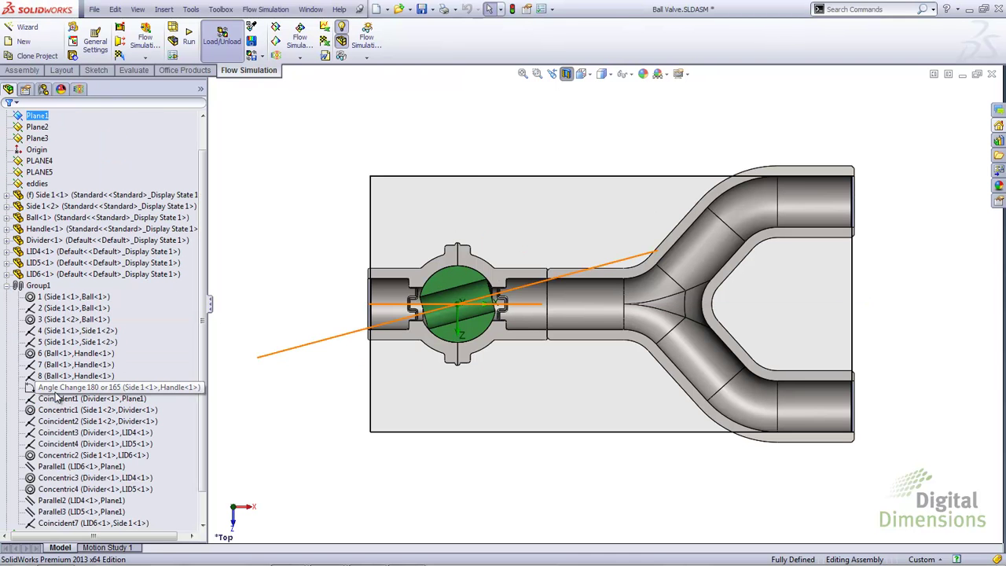
double_click(58, 388)
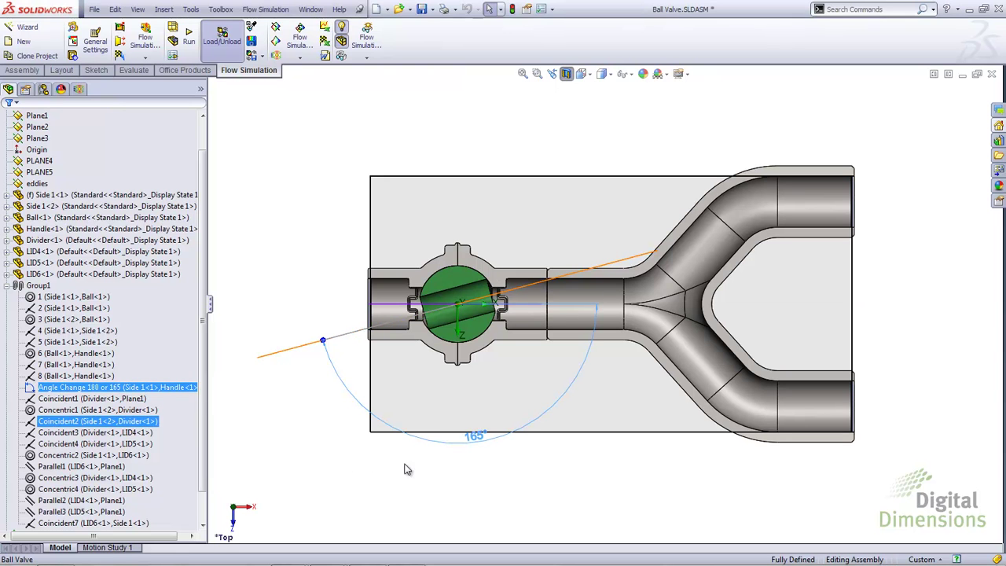
double_click(475, 436)
type("180")
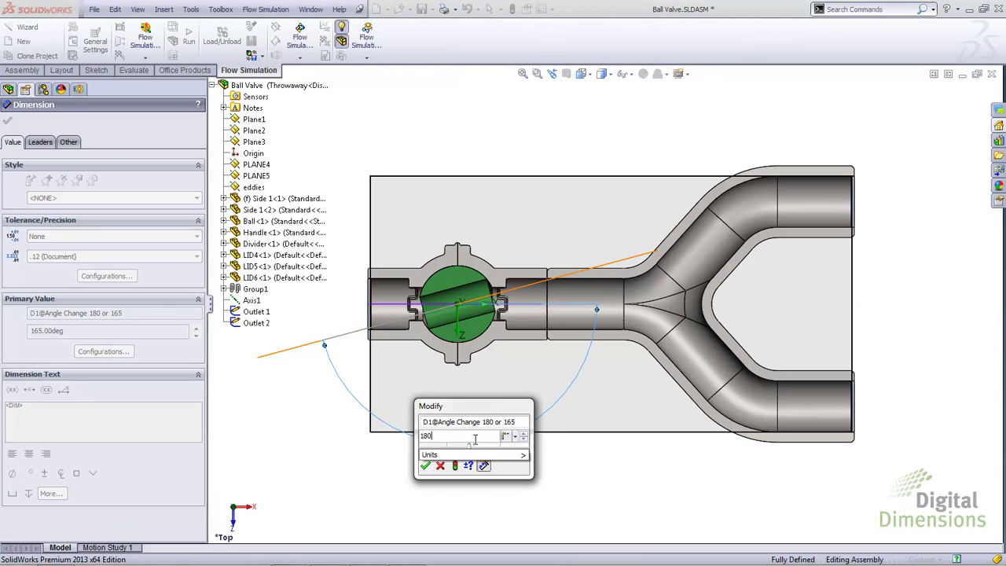
key("Return")
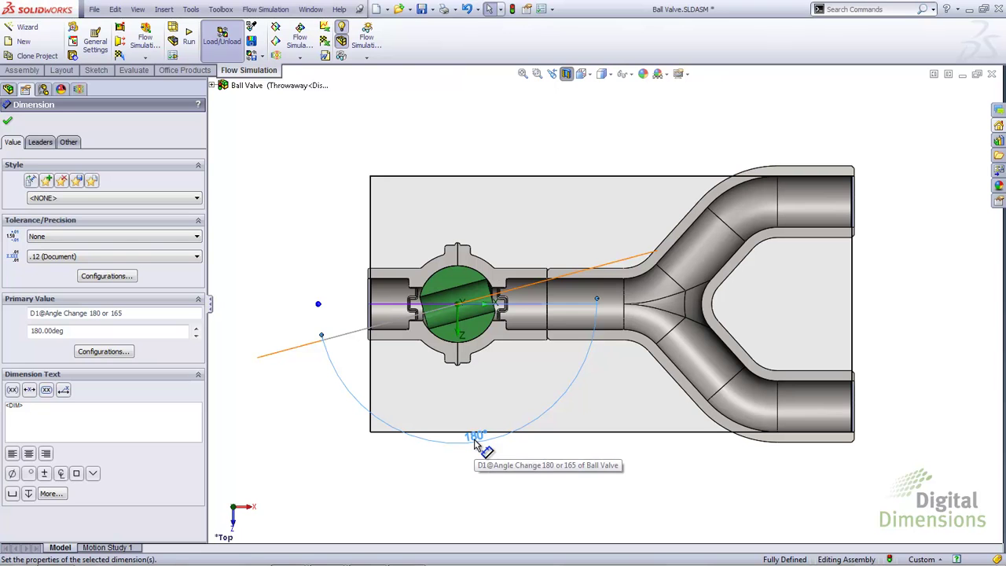
key("Escape")
key("Escape")
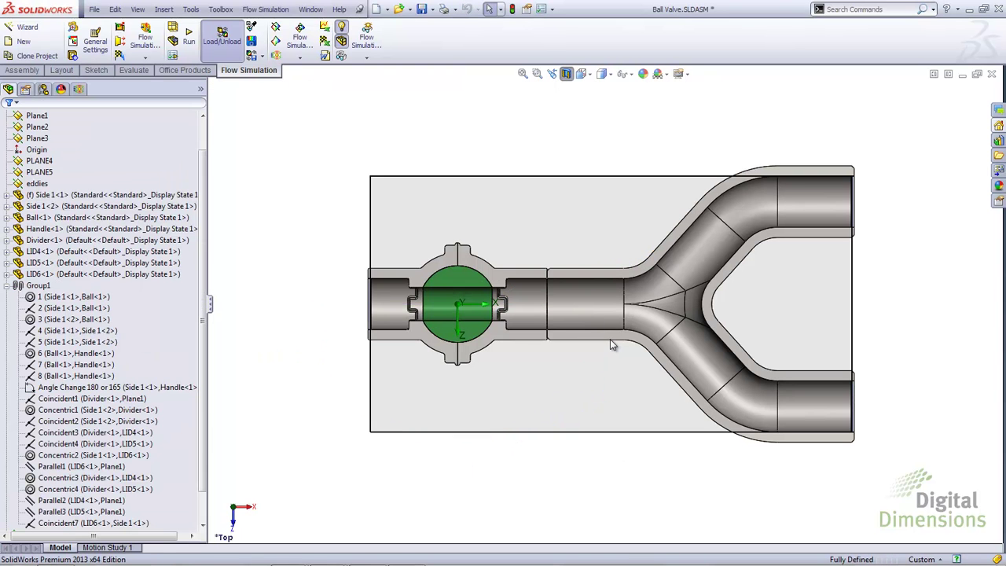
Step: Run a new calculation of the flow project on 8 CPUs with results loaded, and close the solver after it finishes
left_click(81, 89)
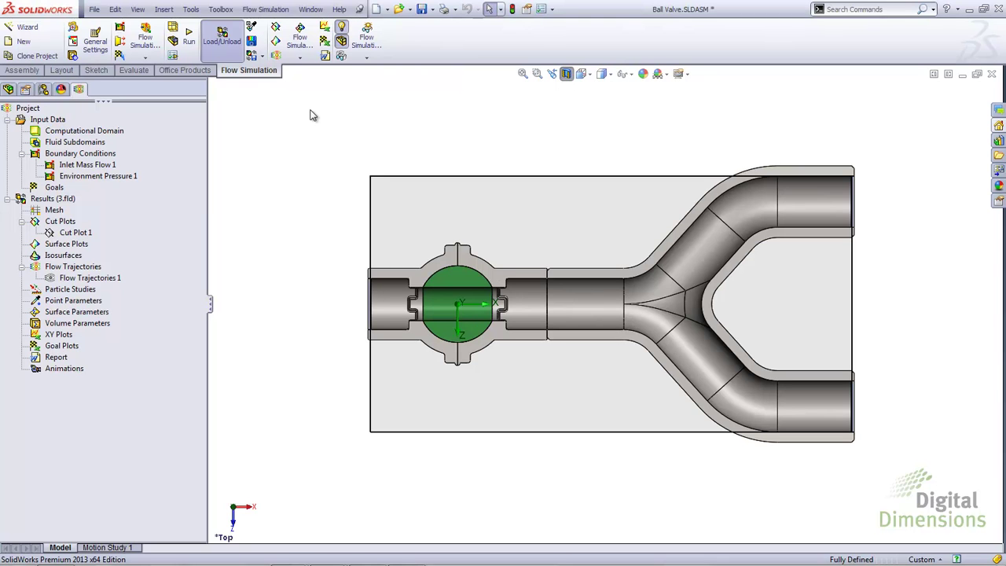
right_click(21, 108)
left_click(49, 117)
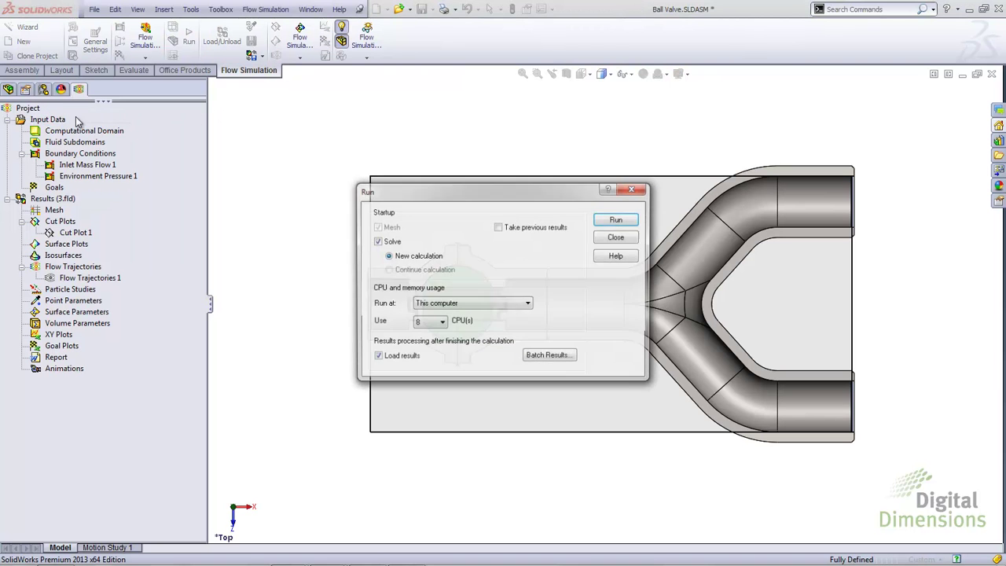
left_click(610, 222)
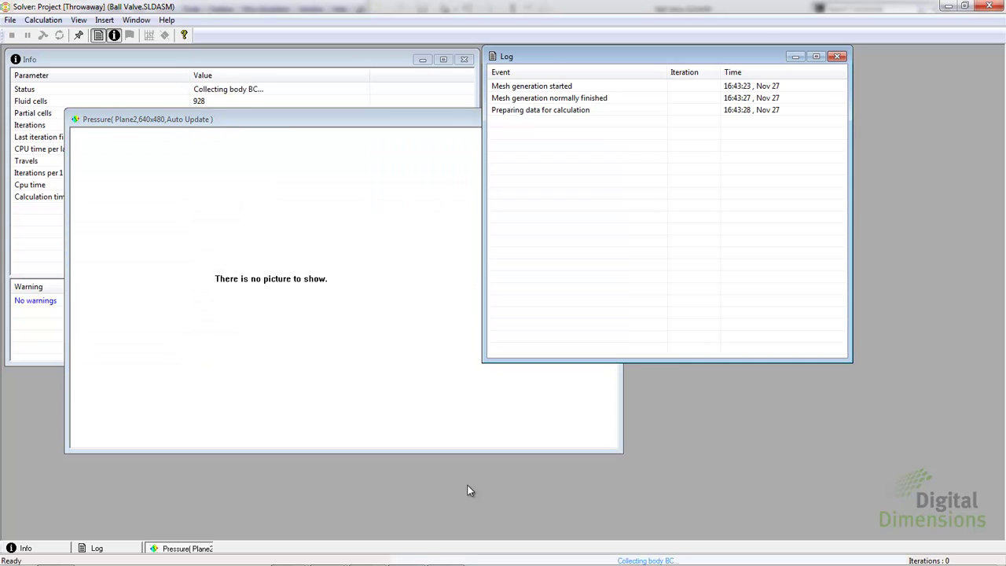
left_click(409, 415)
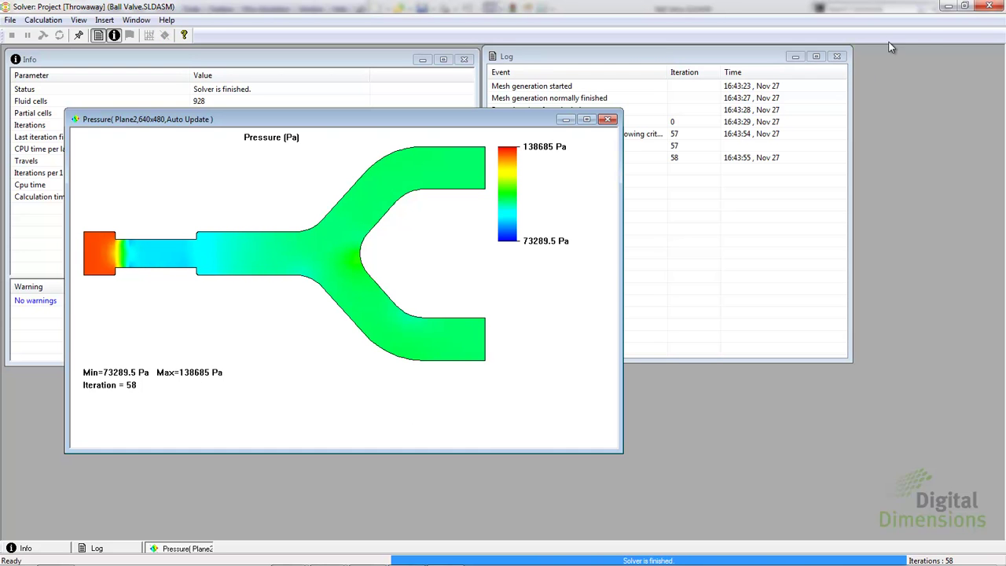
left_click(990, 7)
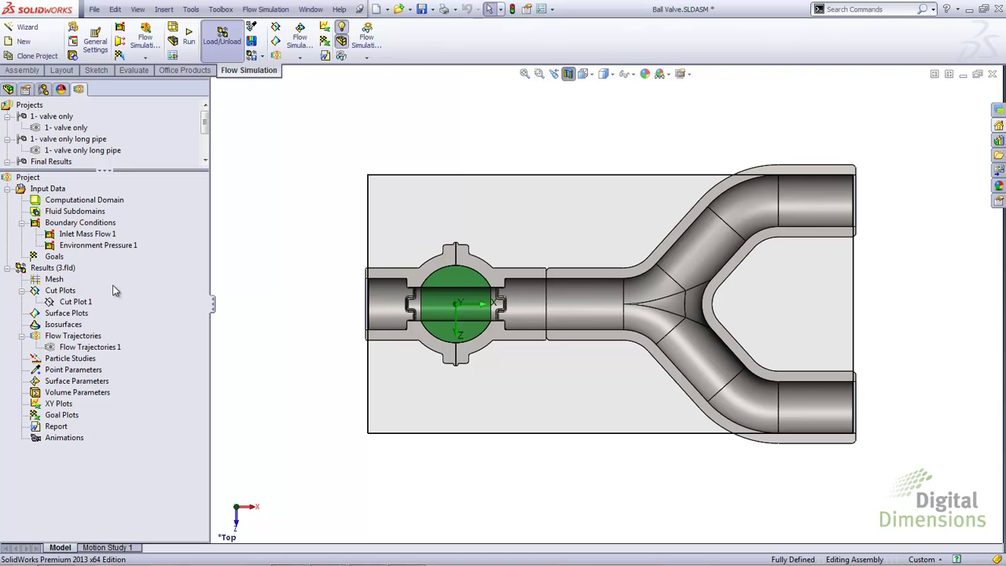
Step: Show Cut Plot 1 with the velocity contours for the fully open valve
left_click(86, 306)
right_click(86, 306)
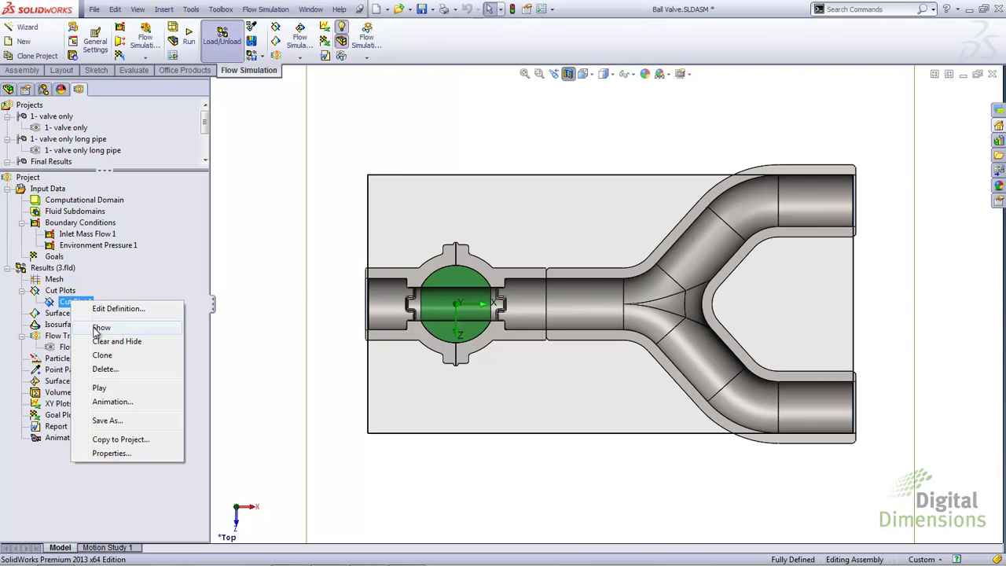
left_click(96, 328)
left_click(260, 325)
scroll(593, 294, "up", 3)
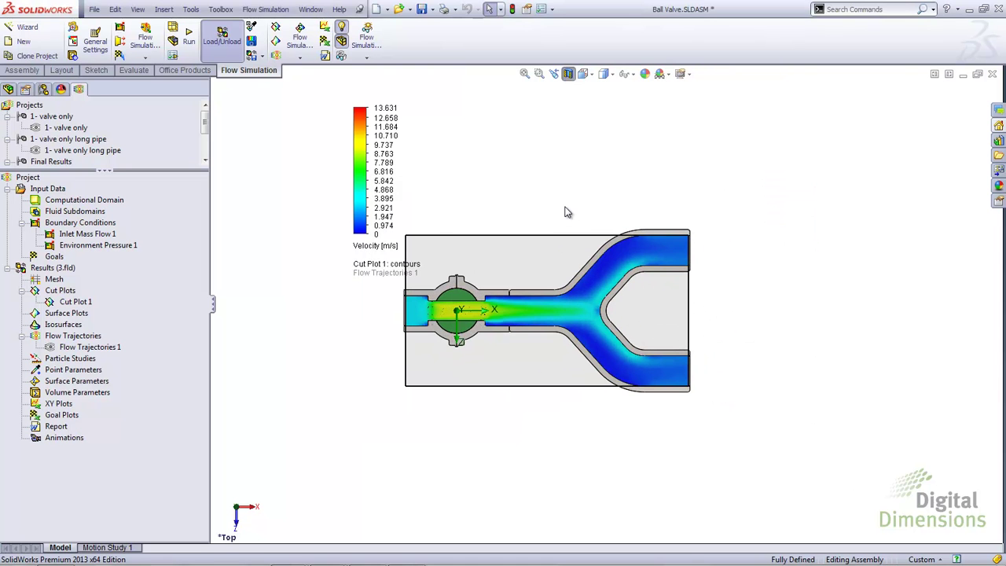
Step: Switch the cut plot's contour parameter to Pressure and inspect the contours through the ball
left_click(376, 246)
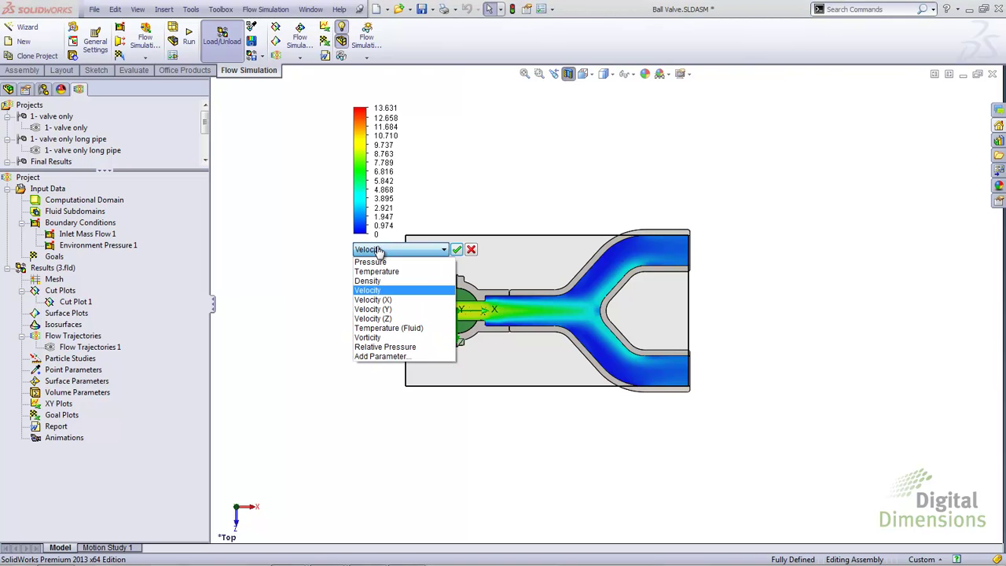
left_click(370, 262)
left_click(456, 249)
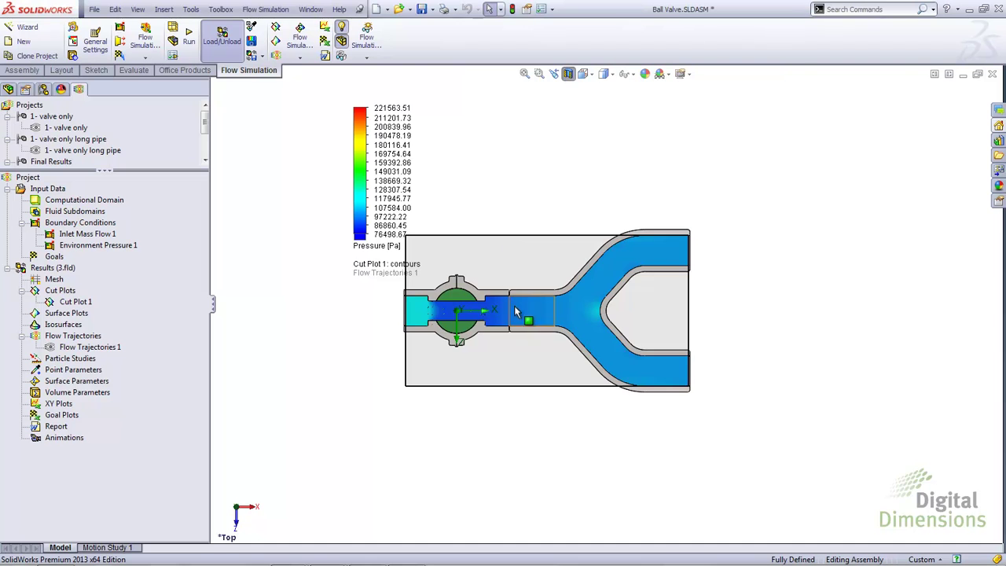
scroll(471, 311, "down", 5)
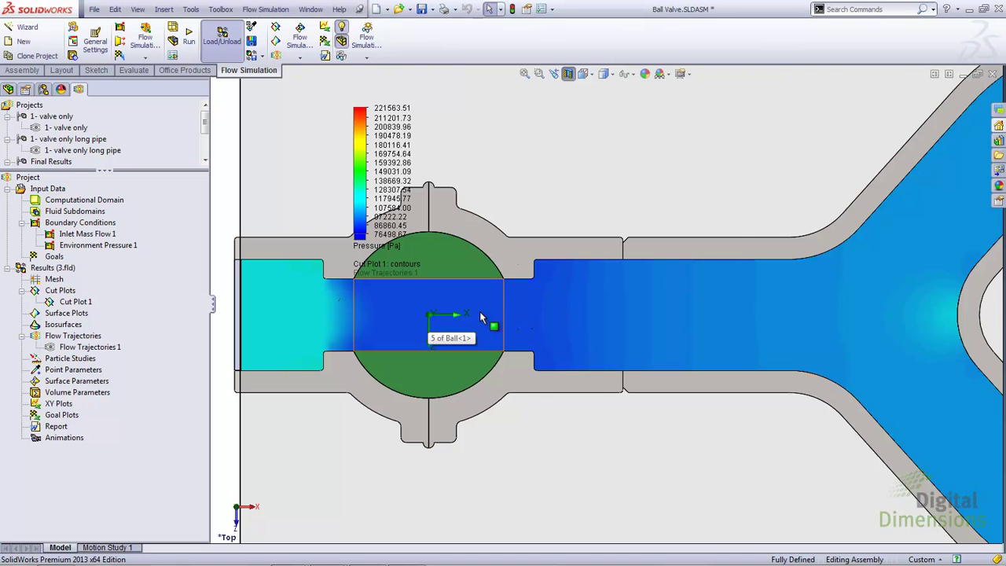
Step: Look over the pressure contours across the whole Y-shaped pipe and hide Cut Plot 1
scroll(571, 237, "up", 5)
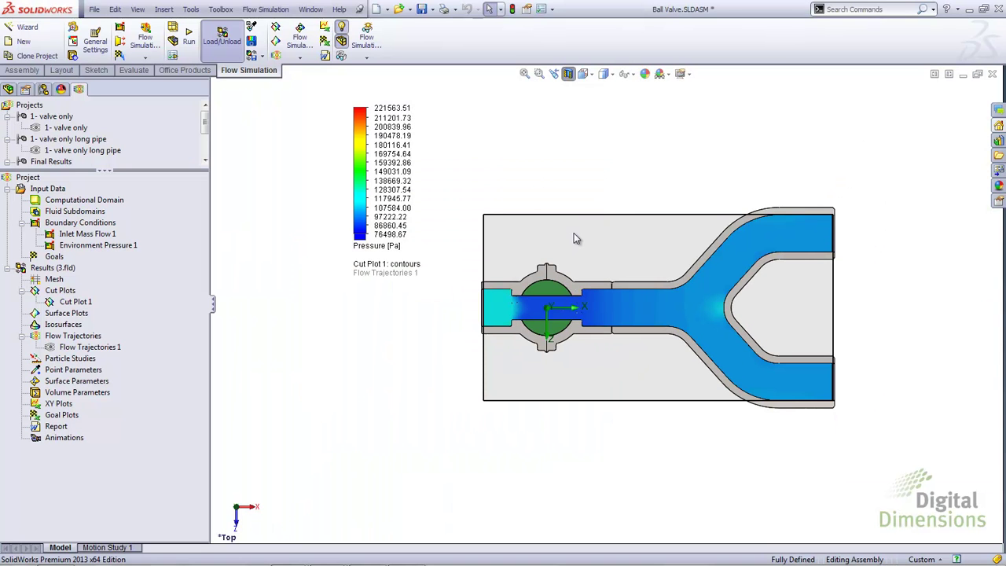
scroll(723, 250, "down", 3)
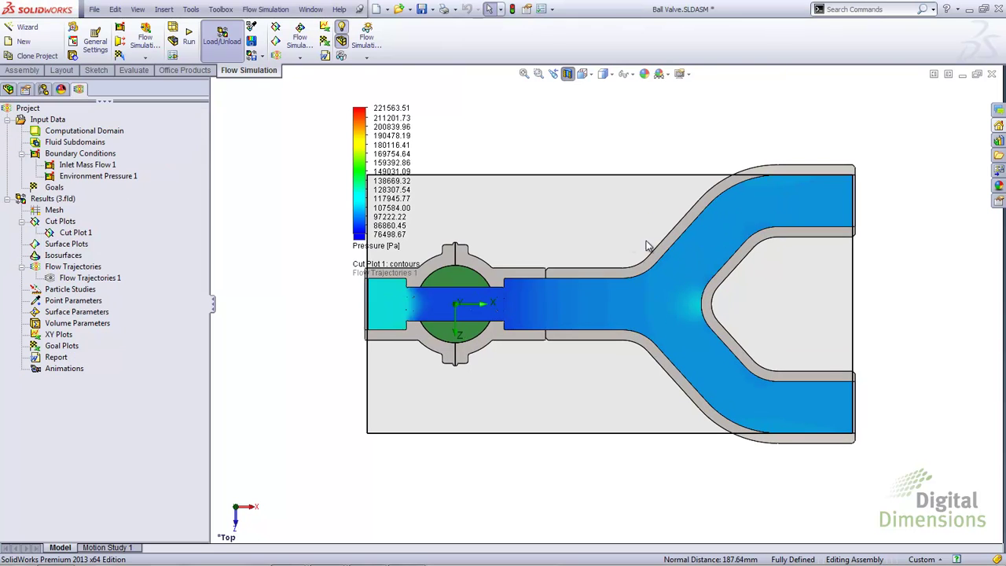
right_click(81, 233)
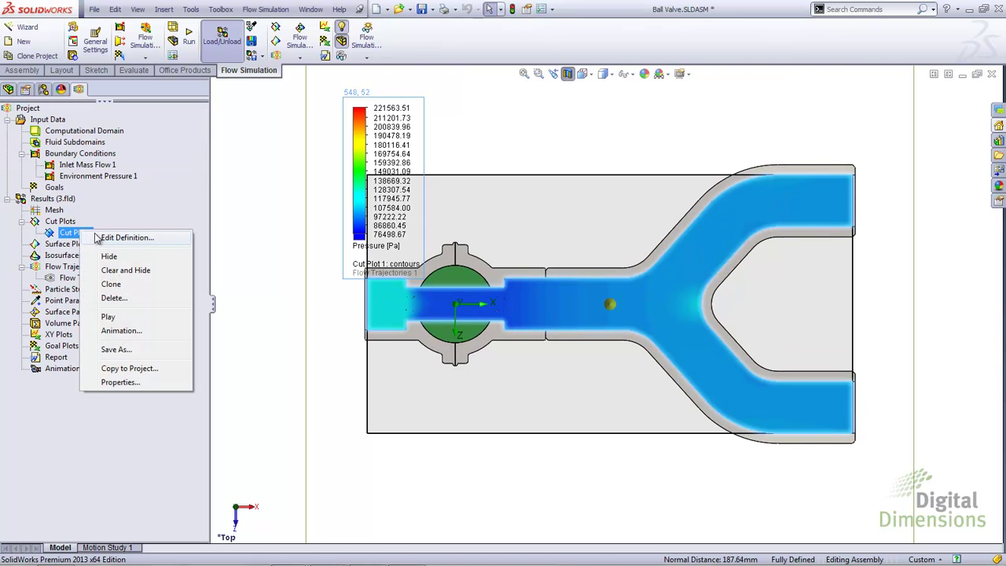
left_click(109, 255)
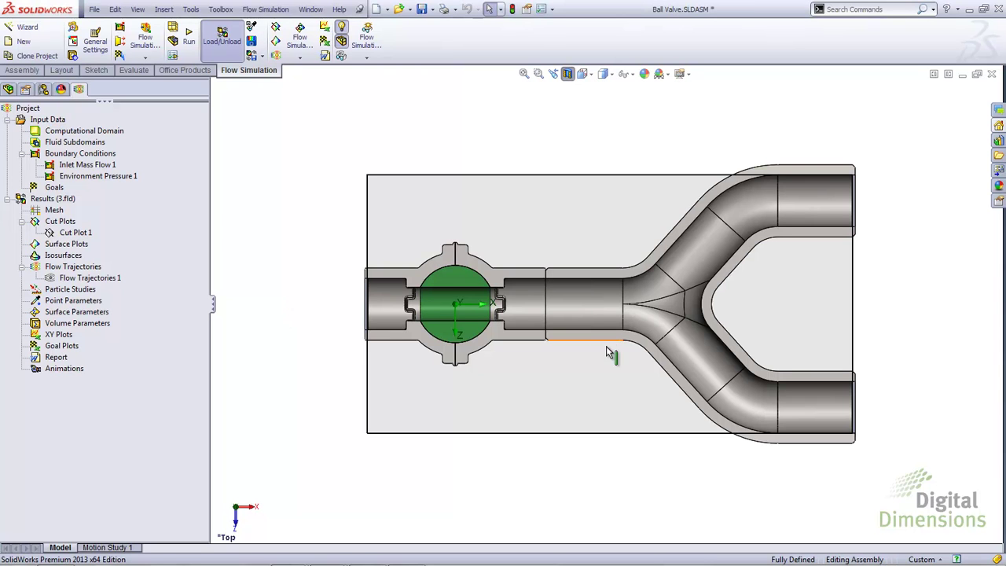
Step: Evaluate the Pressure surface parameter on the inner faces of the two outlet lids, LID5 and LID4
right_click(91, 312)
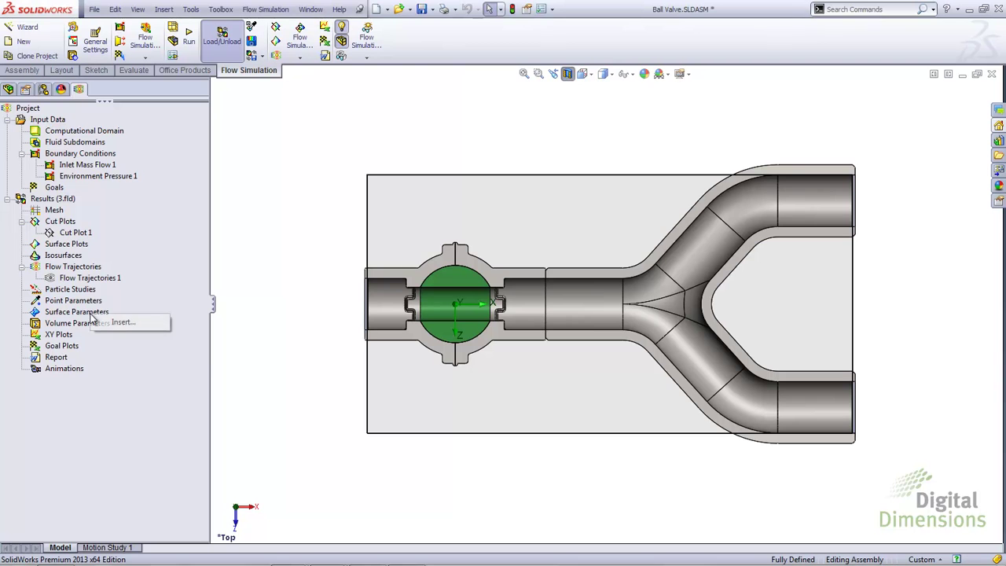
left_click(111, 323)
middle_click_drag(508, 350, 561, 285)
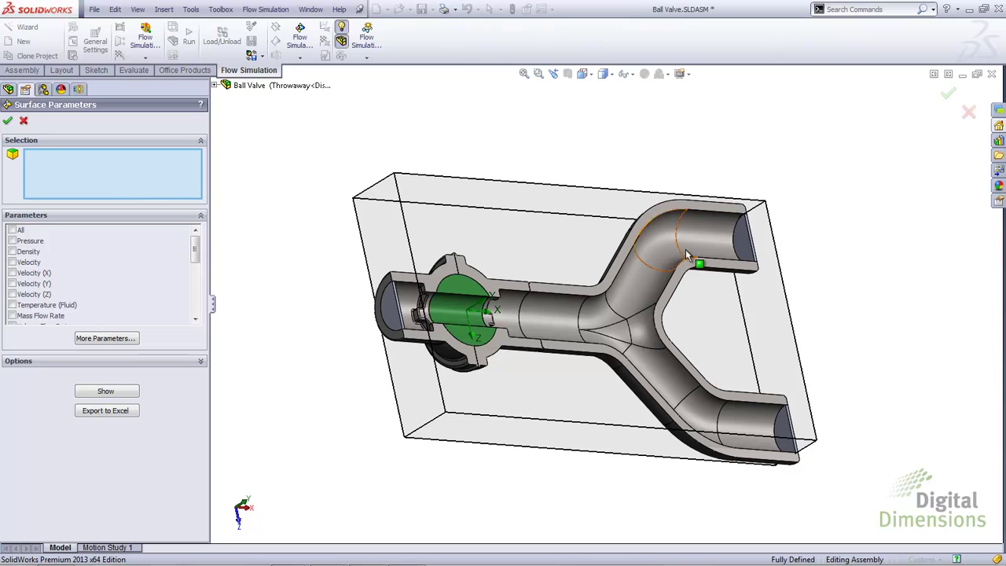
left_click(741, 241)
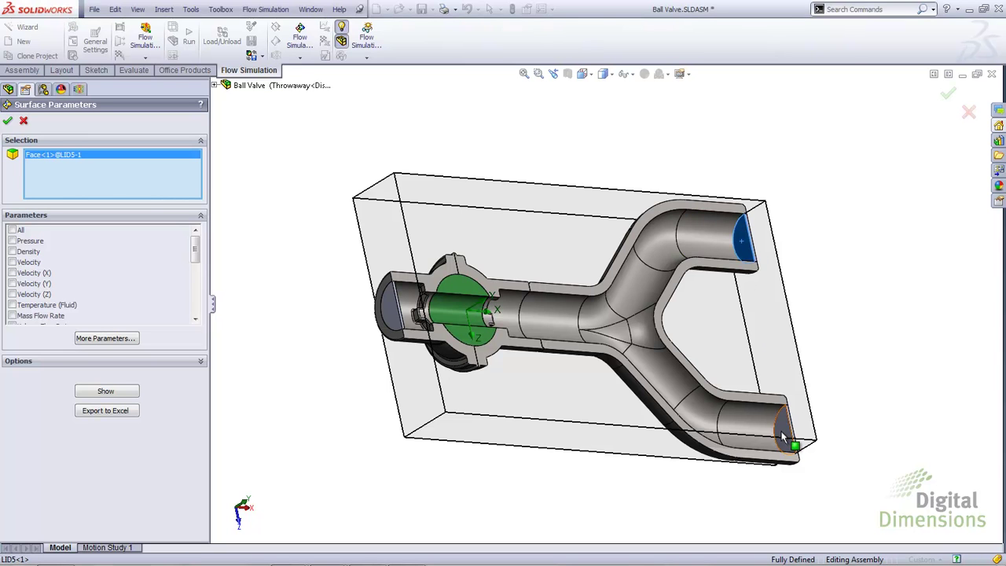
left_click(794, 444)
left_click(12, 241)
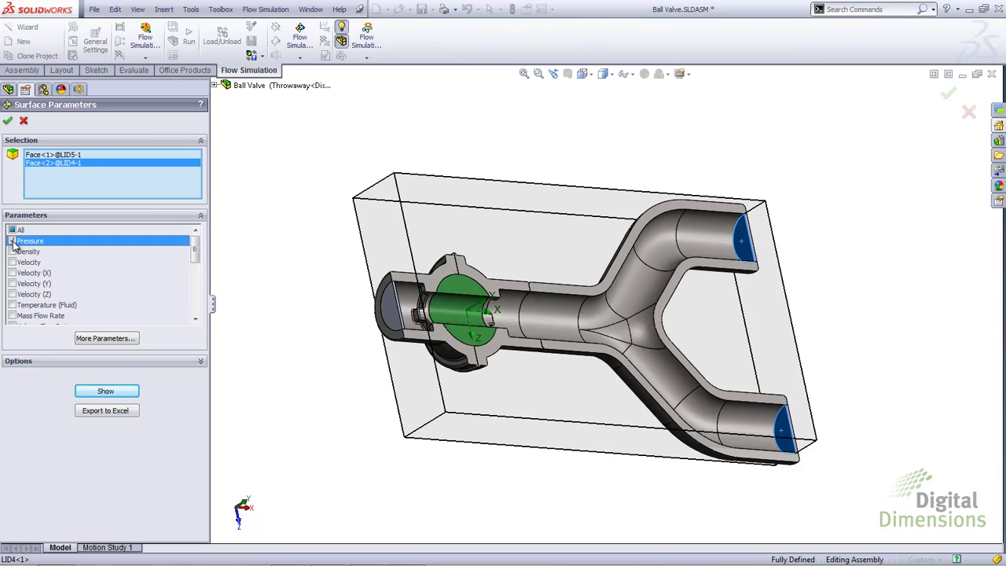
left_click(103, 392)
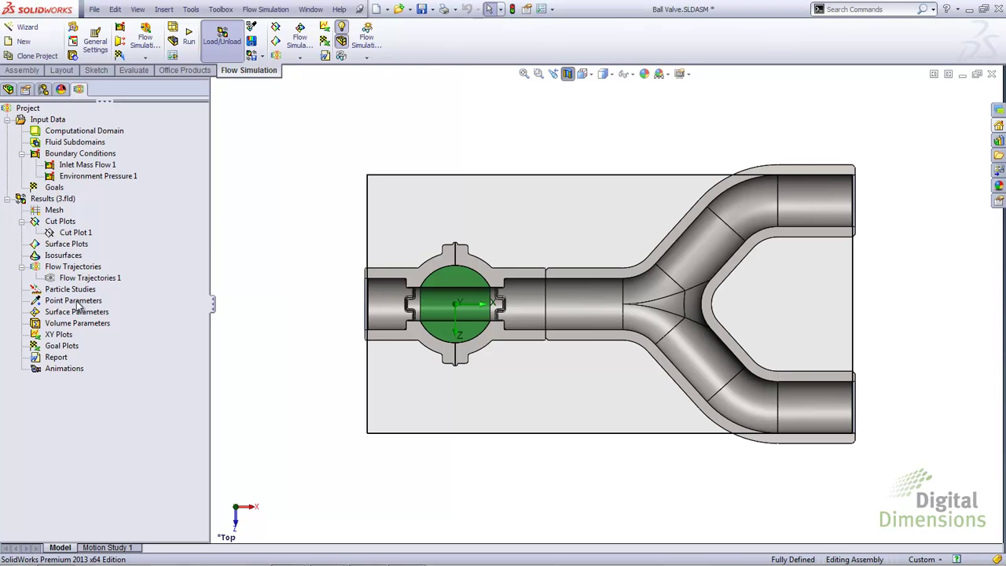
Step: Create an XY plot of Velocity over length along the Outlet 1 and Outlet 2 sketches and show the graph
right_click(60, 339)
left_click(71, 346)
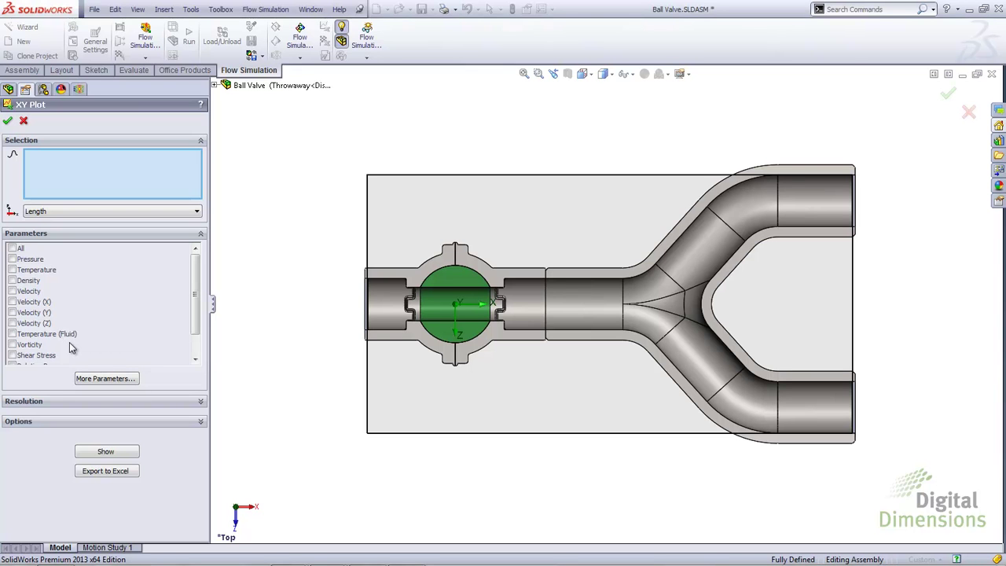
left_click(215, 85)
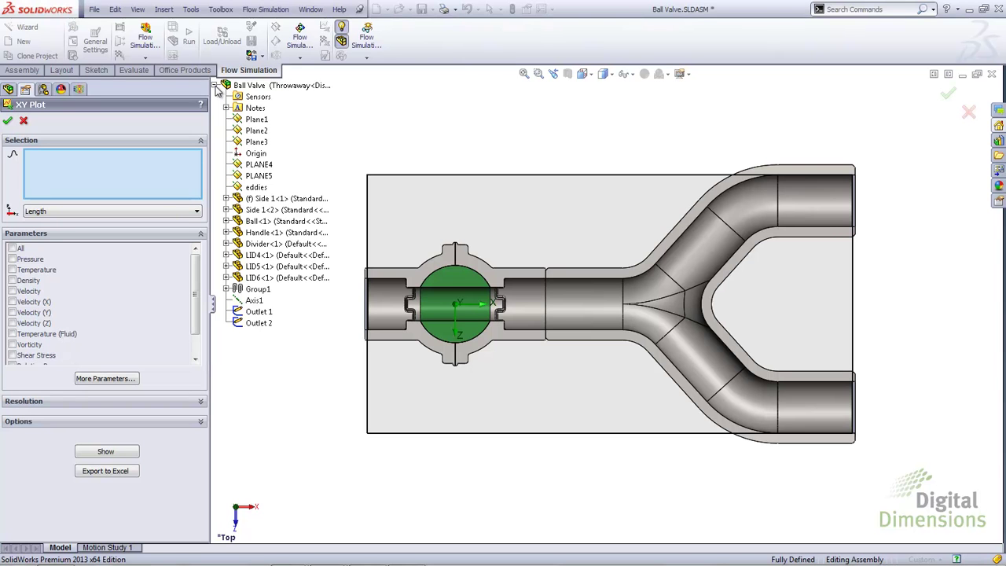
left_click(260, 312)
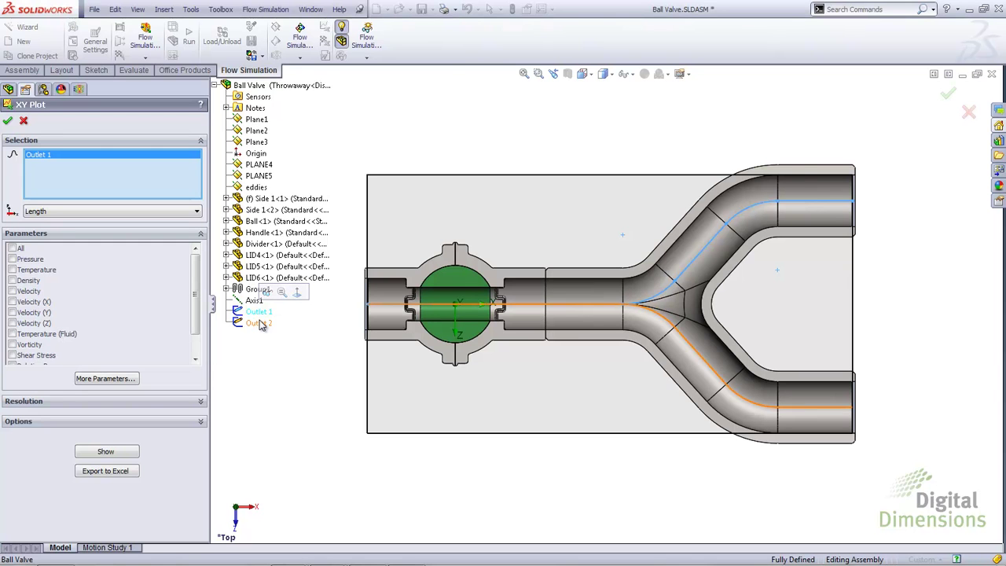
left_click(260, 326)
left_click(260, 326)
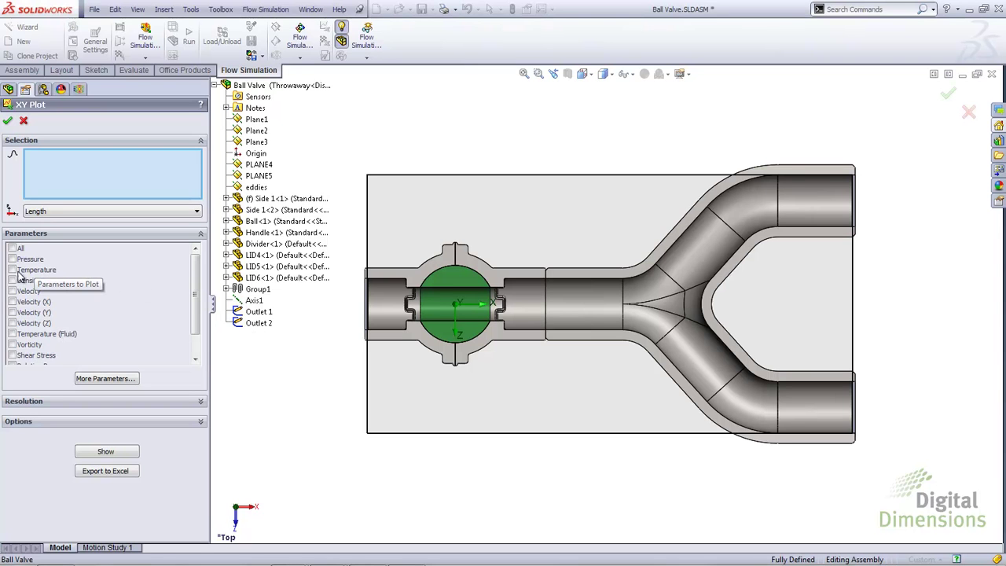
left_click(11, 292)
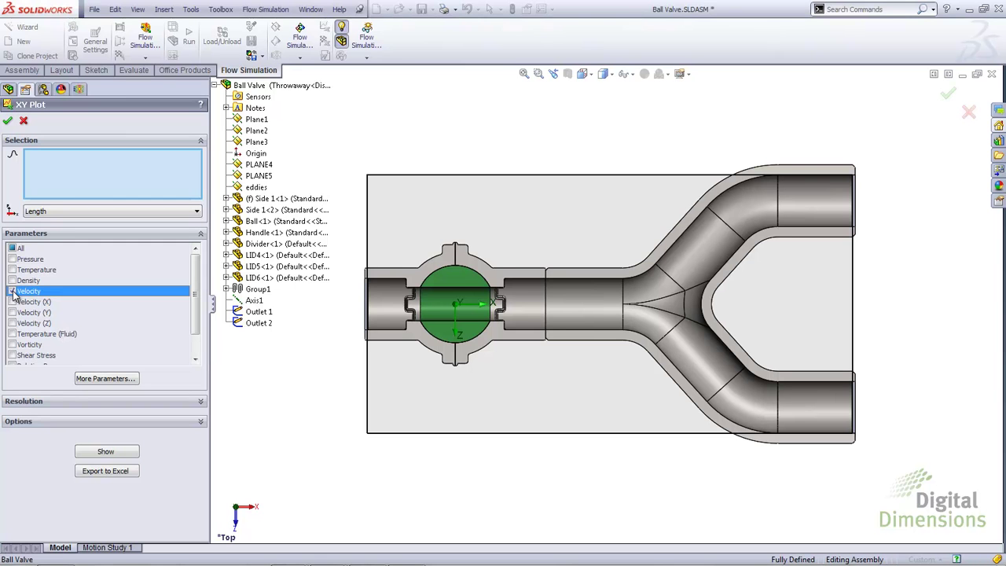
left_click(114, 452)
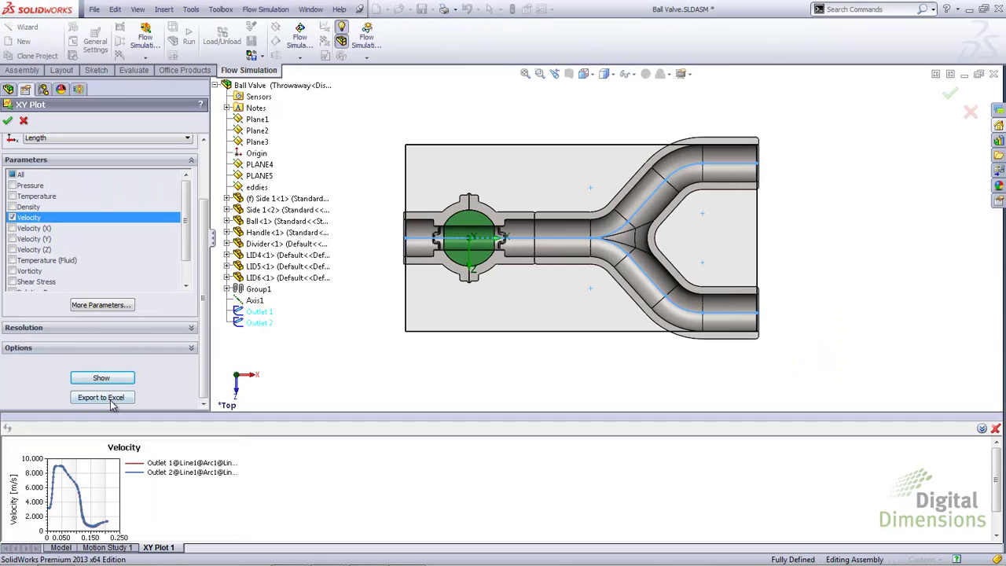
Step: Export the velocity plot to Excel, view its chart in a maximized workbook, and accept the XY plot back in SolidWorks
left_click(112, 403)
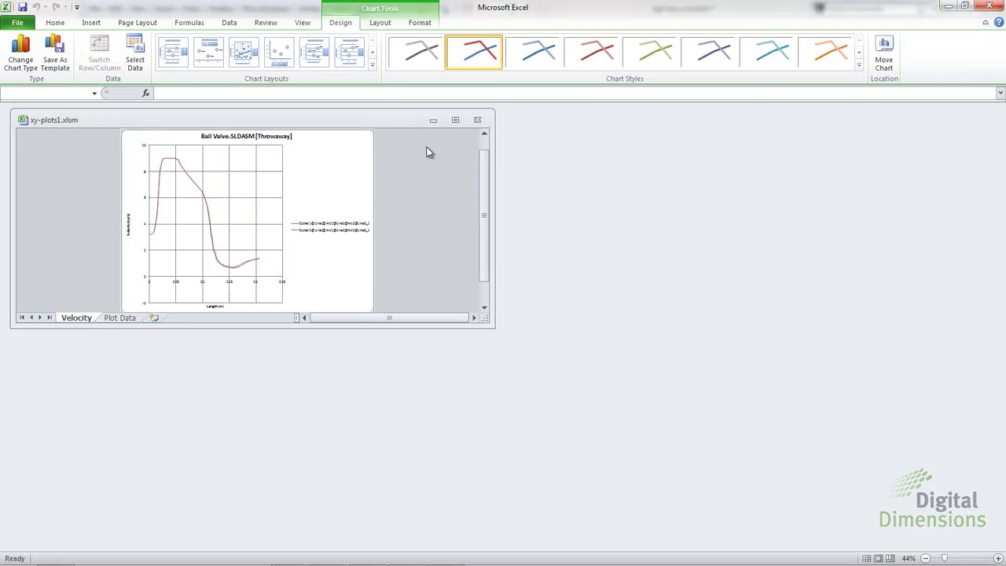
left_click(455, 119)
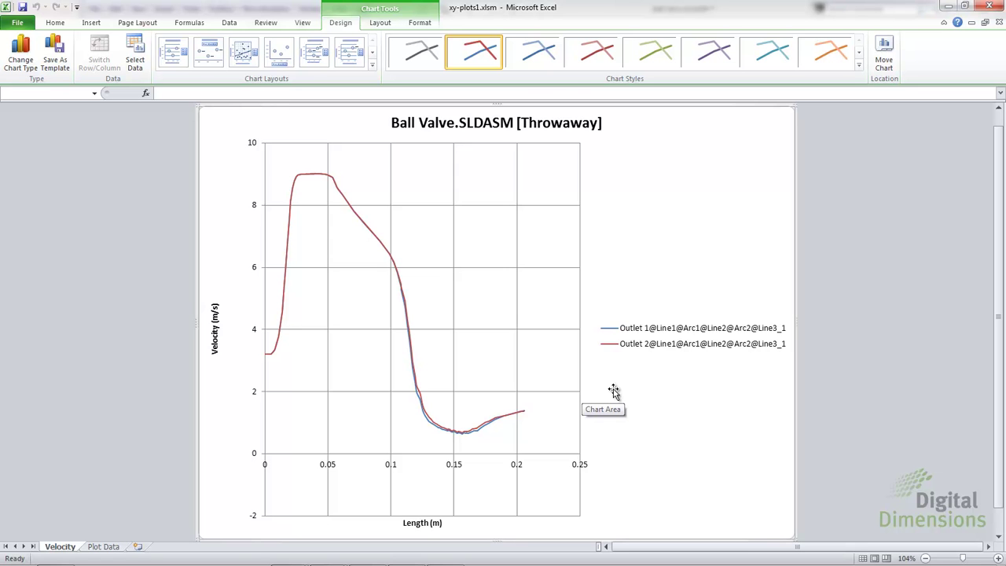
key("alt+Tab")
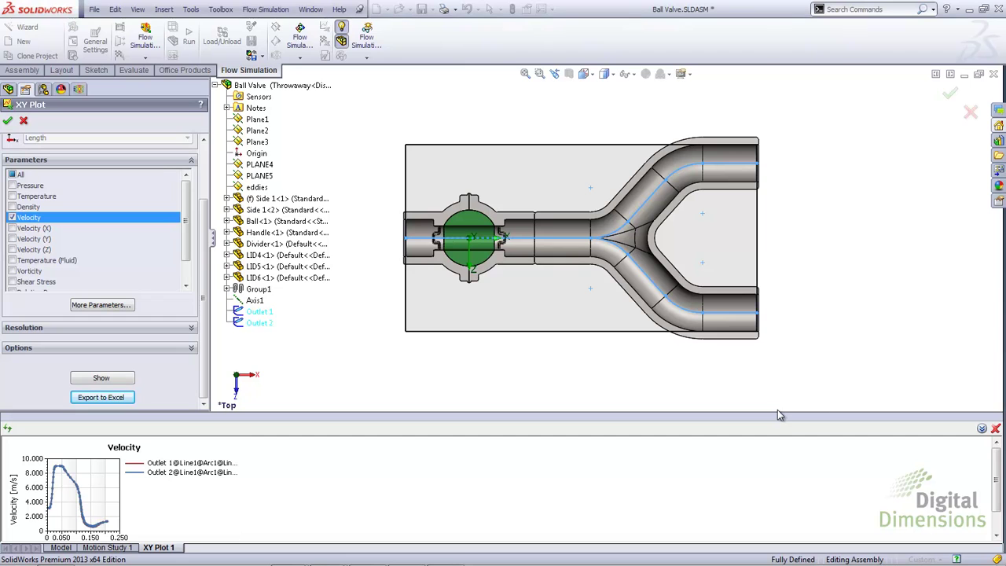
left_click(995, 428)
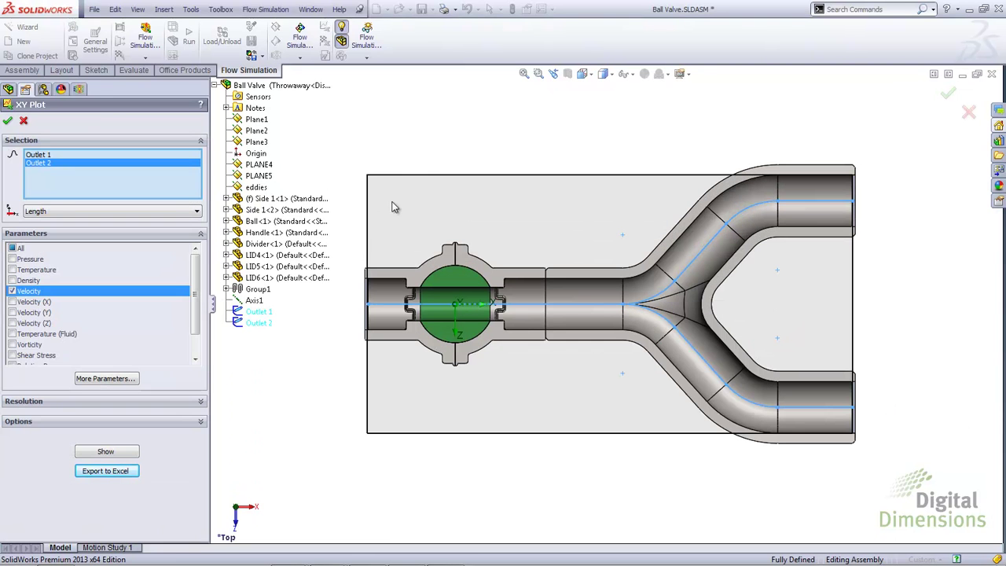
left_click(8, 121)
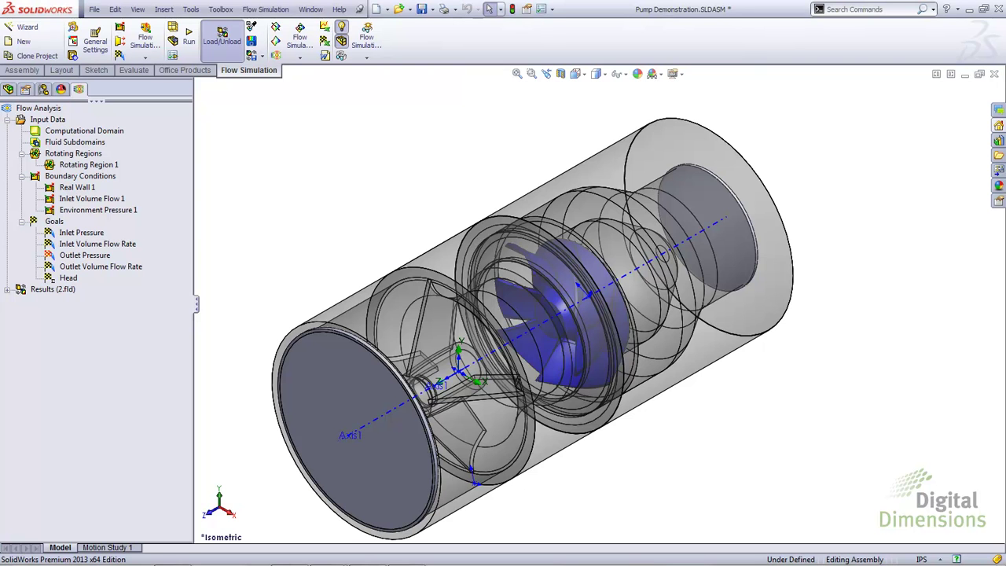
Step: Review the pump project's general settings for gravity, rotation, fluids, wall conditions and initial conditions without changing them
right_click(75, 131)
right_click(57, 120)
left_click(73, 128)
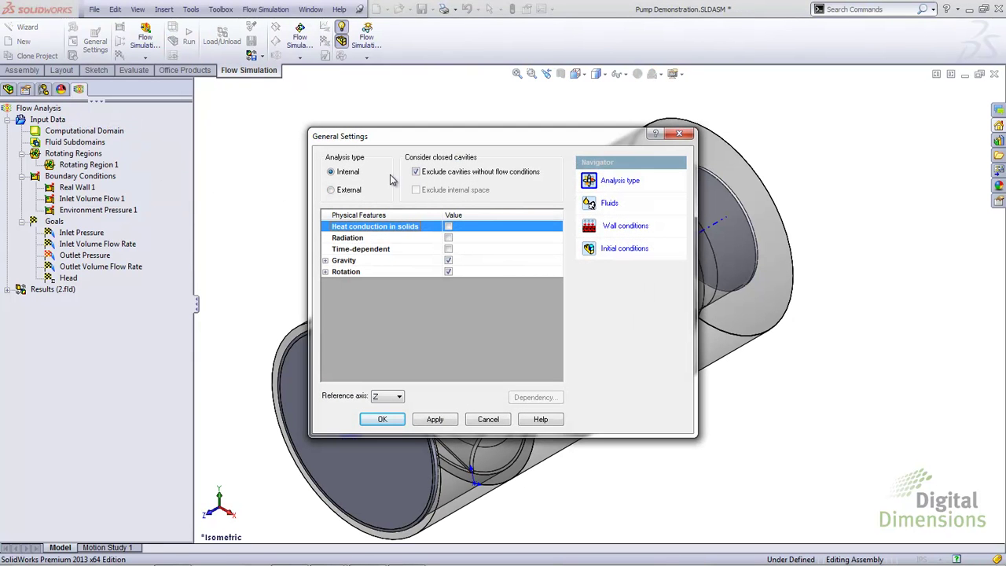
left_click_drag(414, 145, 668, 237)
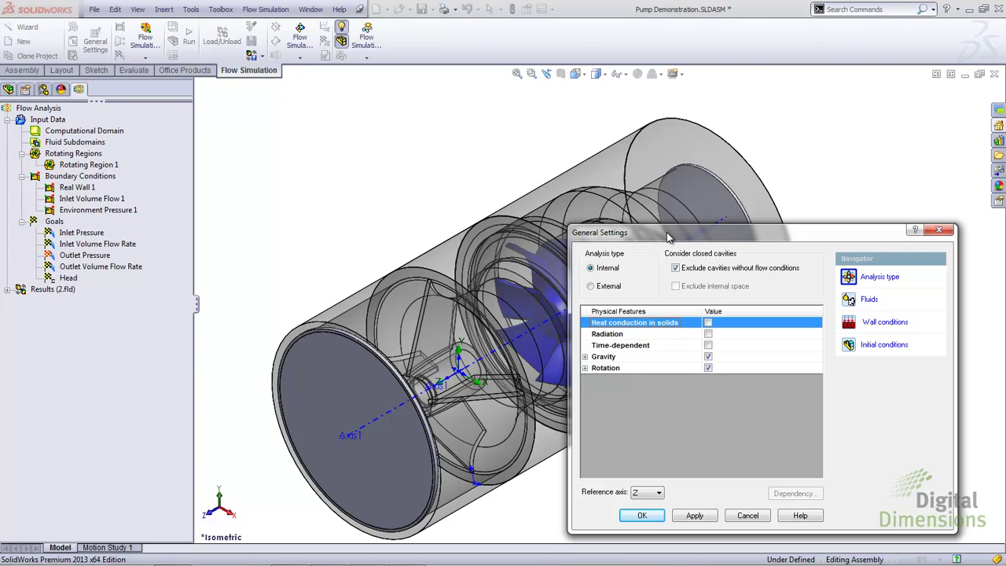
left_click(586, 358)
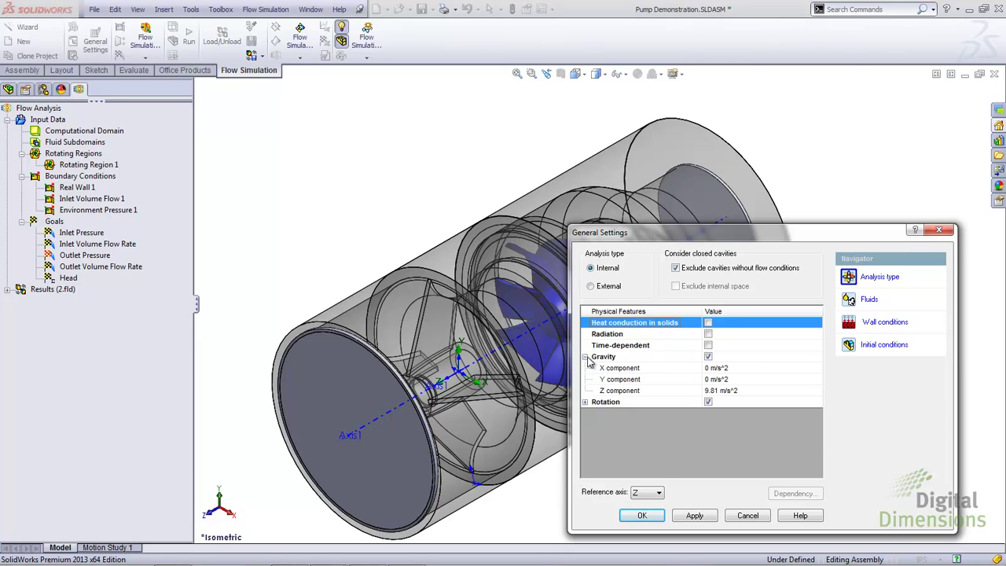
left_click(585, 358)
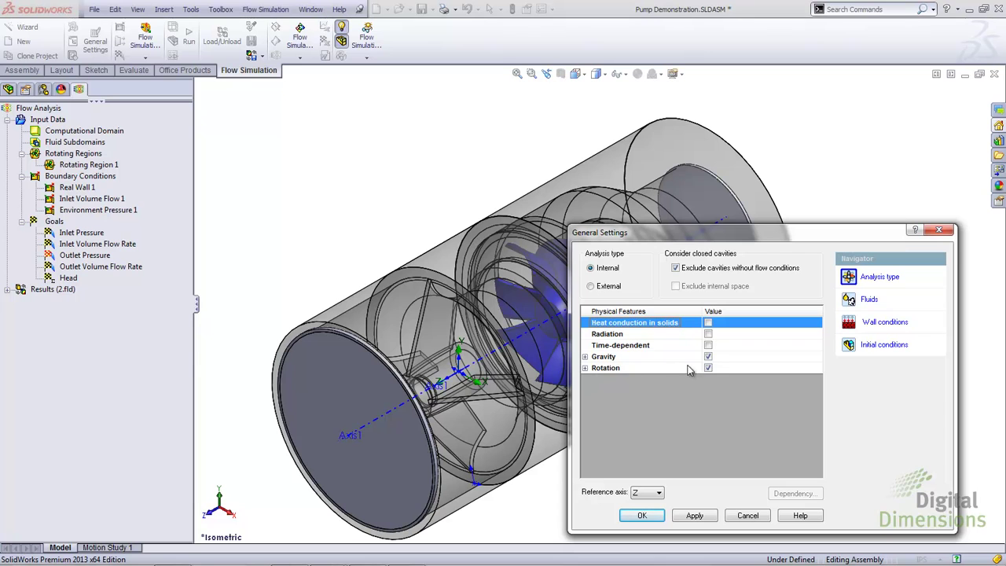
left_click(585, 368)
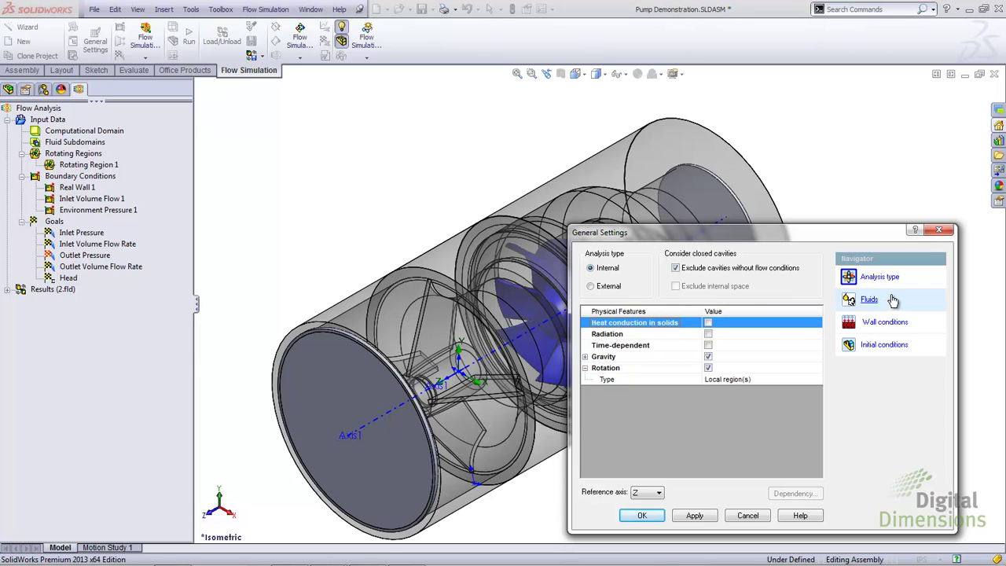
left_click(869, 302)
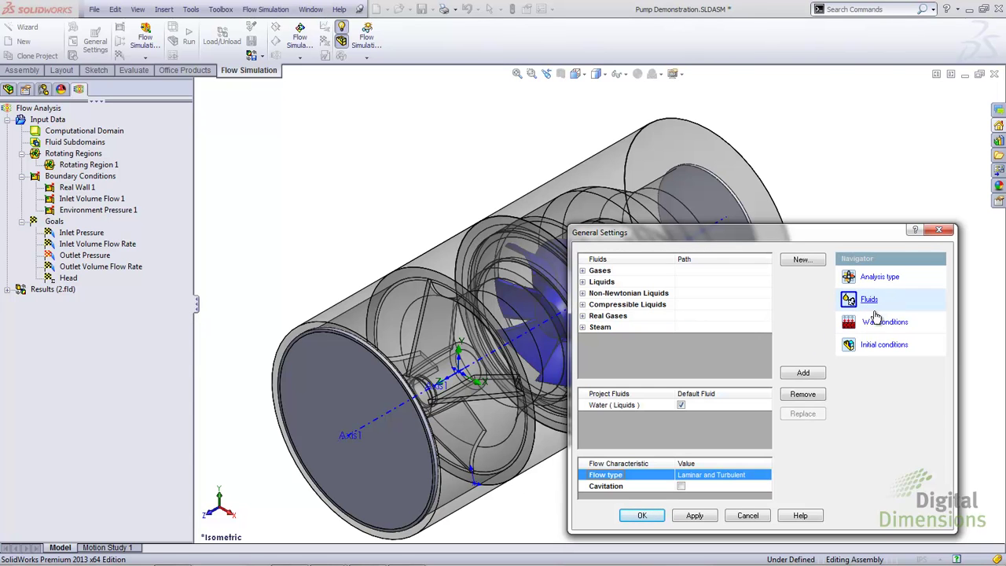
left_click(876, 322)
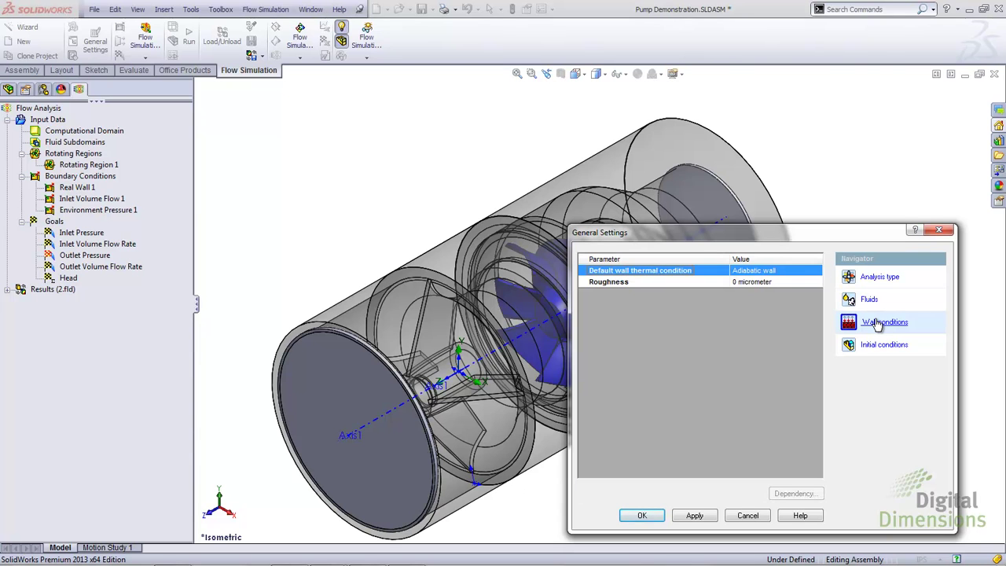
left_click(879, 347)
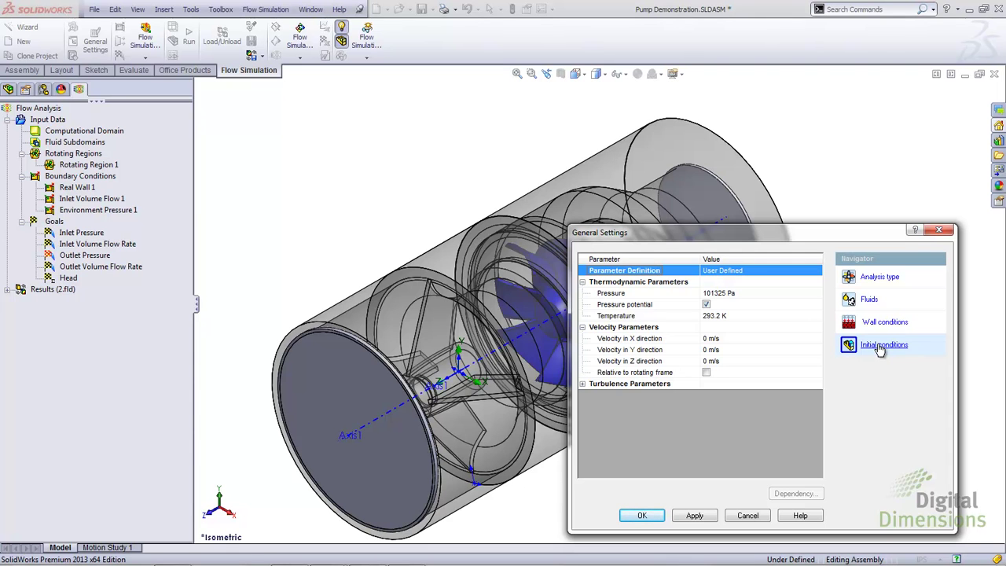
left_click(742, 515)
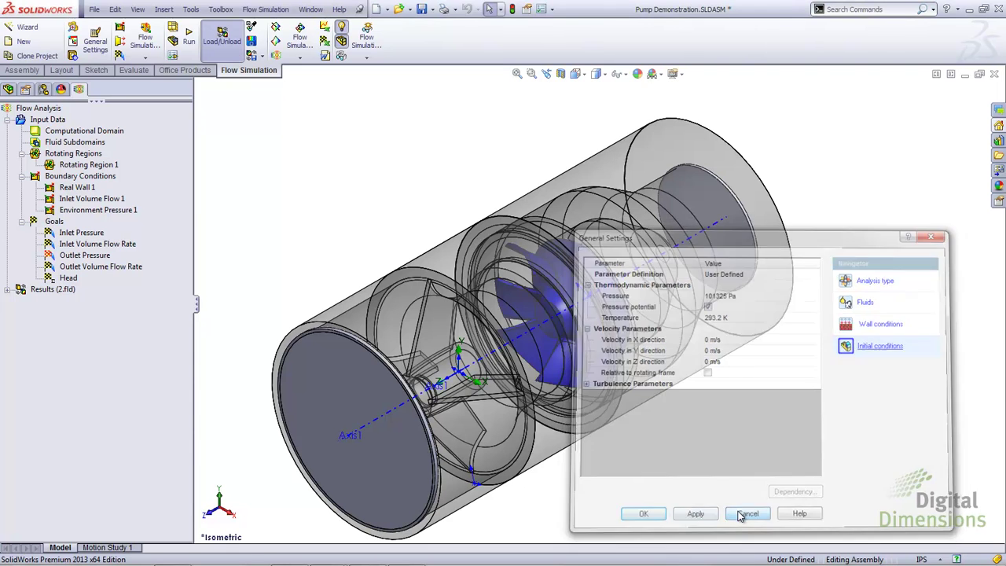
Step: Cut the pump assembly with a section view on the Top Plane and view it from the top
left_click(561, 73)
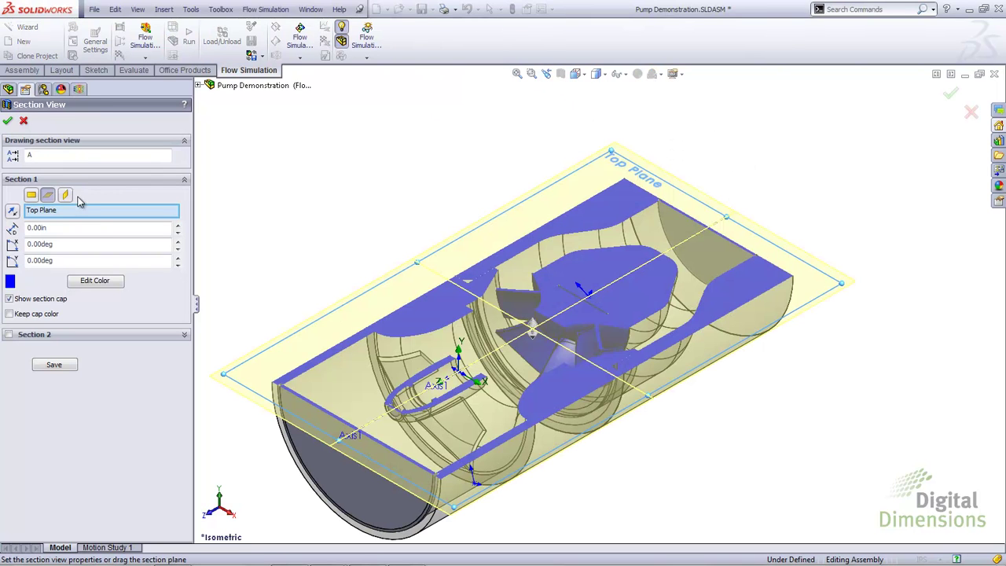
left_click(9, 121)
key("ctrl+5")
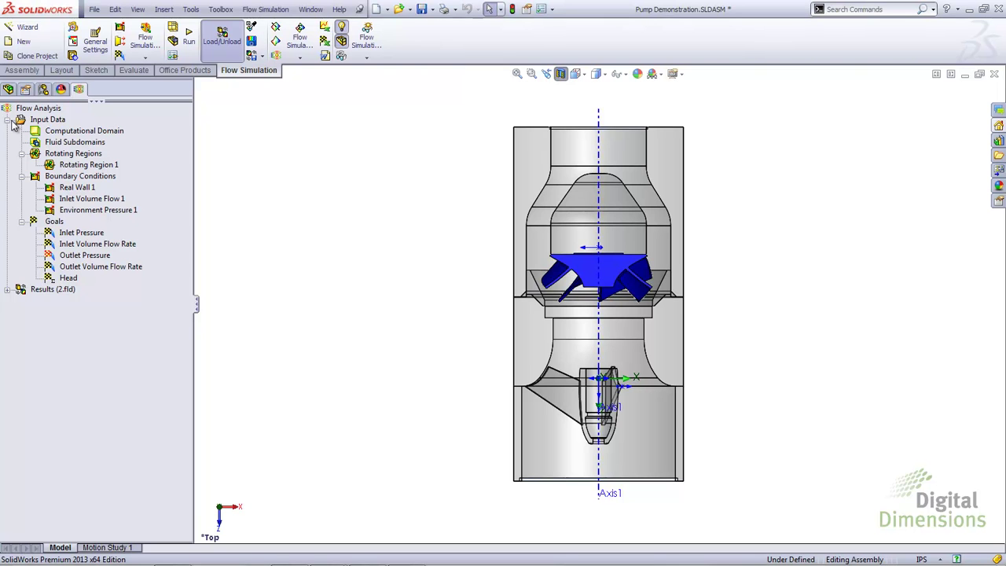
Step: Examine the definition of Rotating Region 1 and the values of the inlet volume flow and environment pressure boundary conditions
right_click(76, 166)
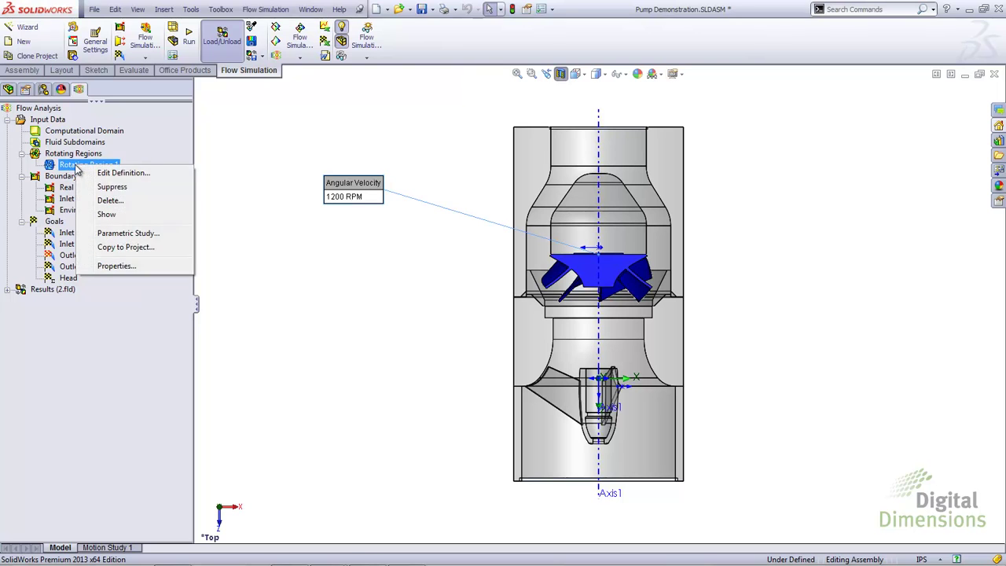
left_click(89, 172)
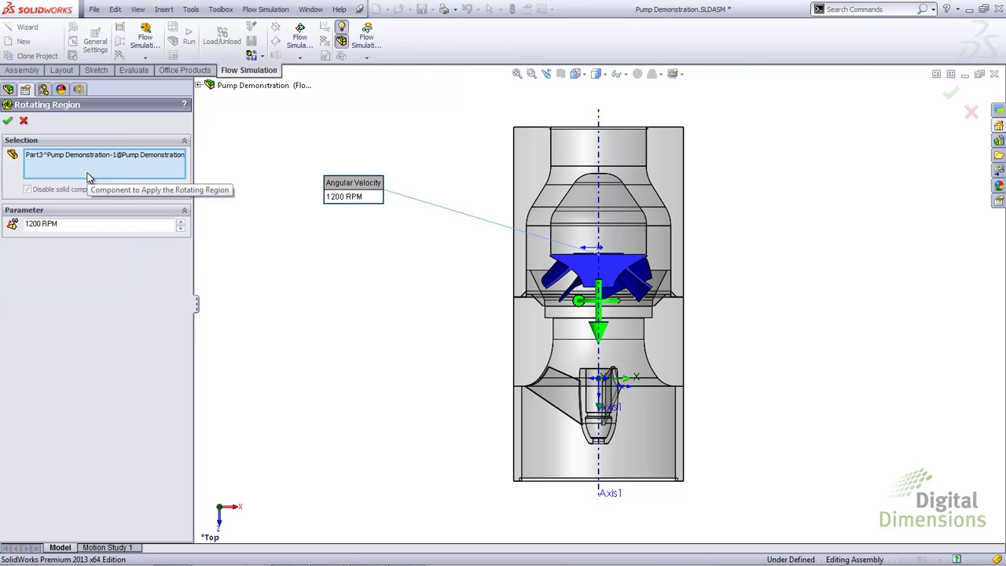
left_click(24, 121)
left_click(73, 200)
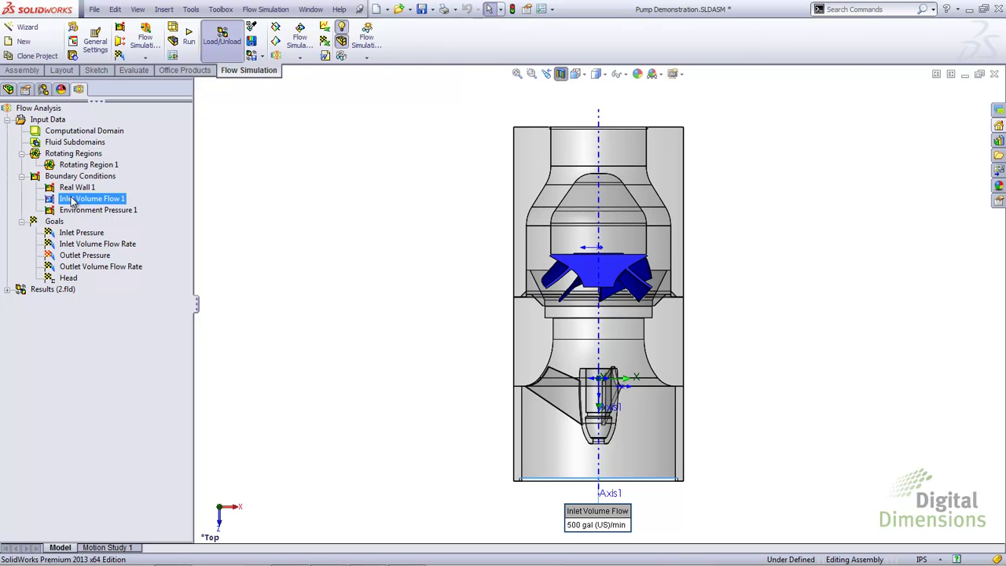
left_click(79, 212)
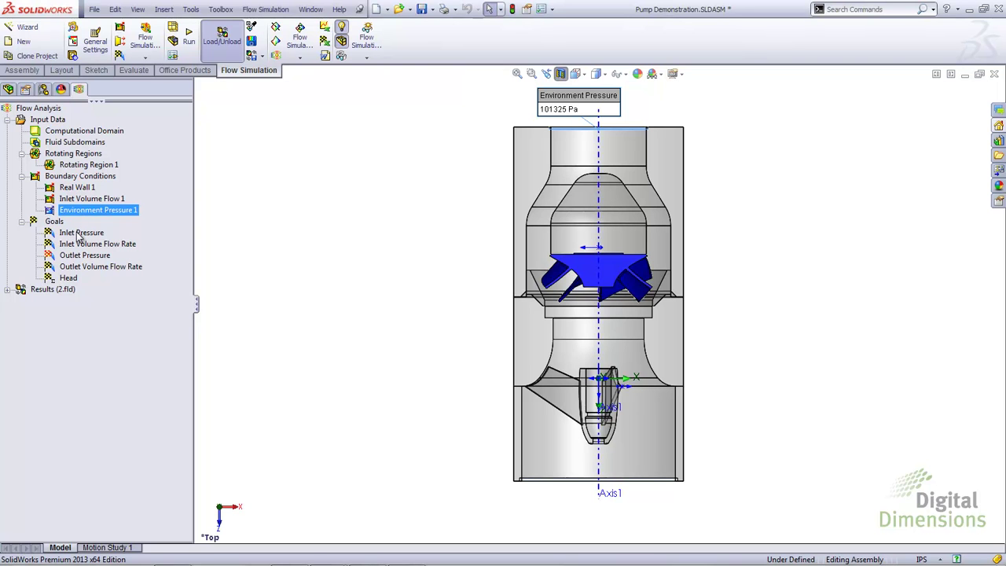
Step: Examine the definition of the Inlet Pressure surface goal and close it
right_click(81, 233)
left_click(118, 239)
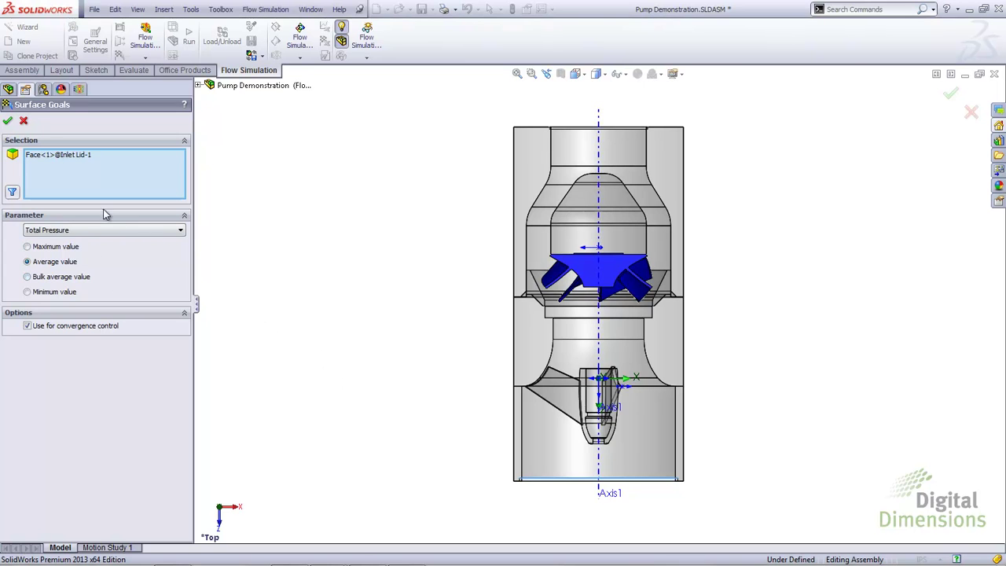
left_click(17, 120)
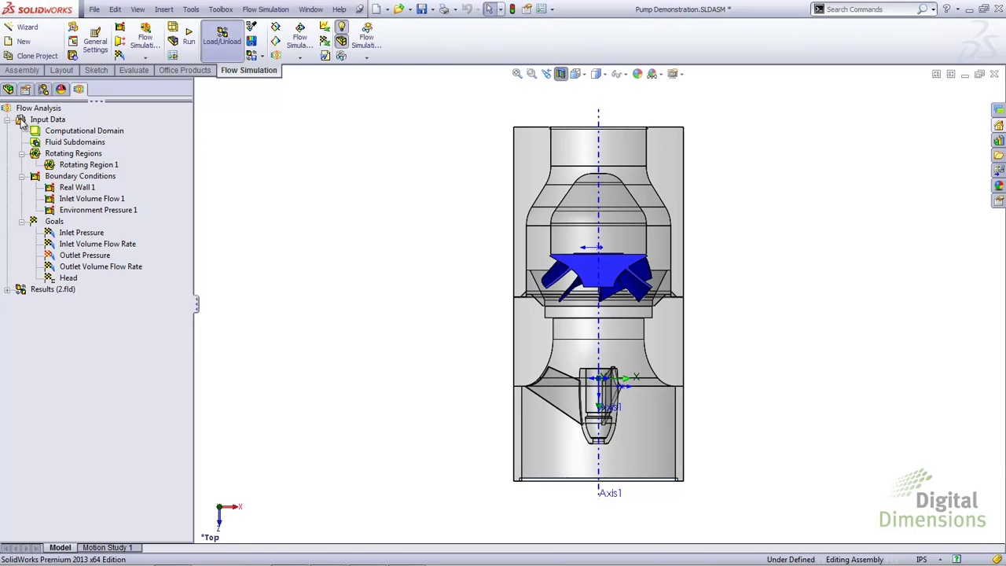
Step: Display Cut Plot 1 on the Top Plane with velocity contours and vectors, and inspect the flow through the pump
left_click(8, 289)
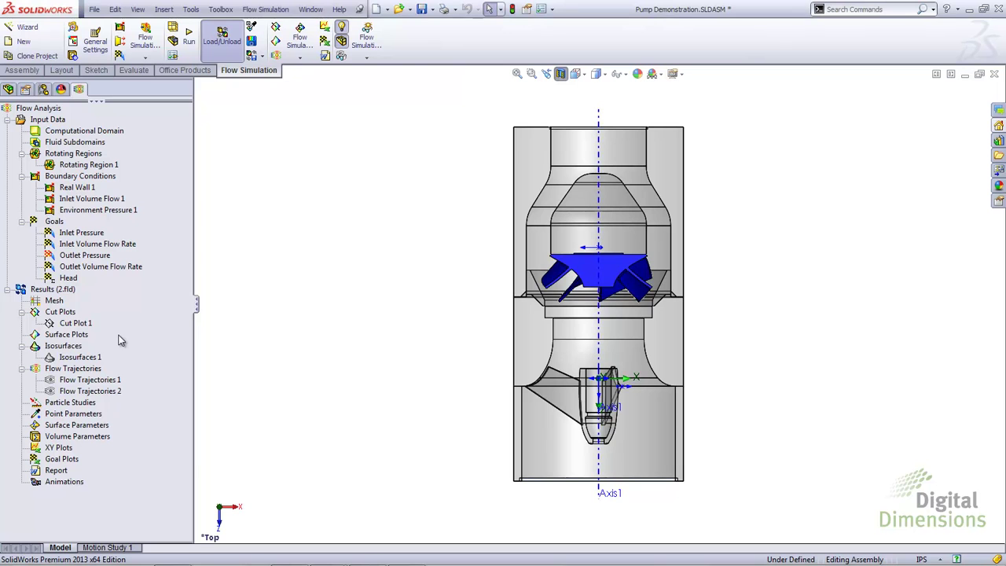
double_click(49, 325)
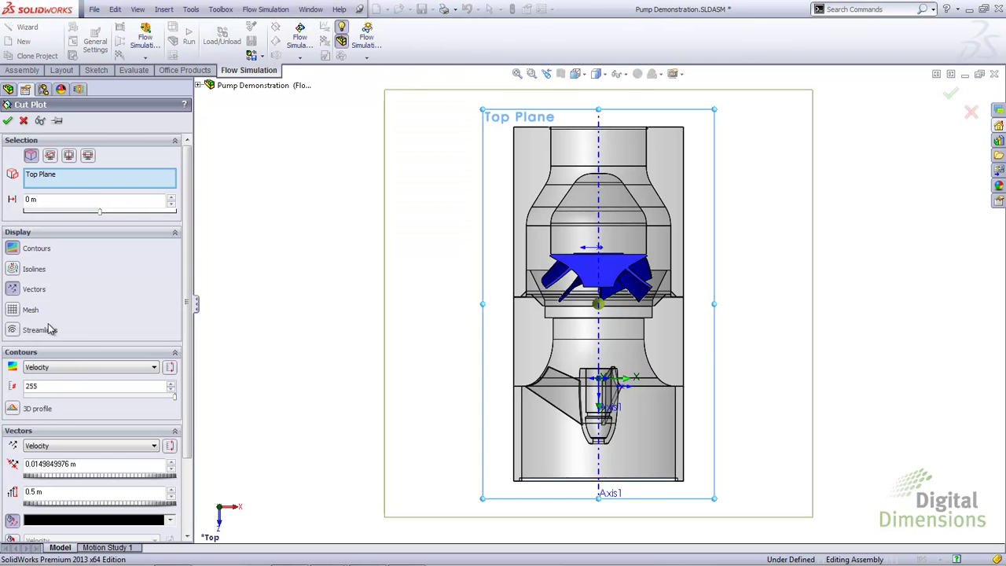
left_click(7, 120)
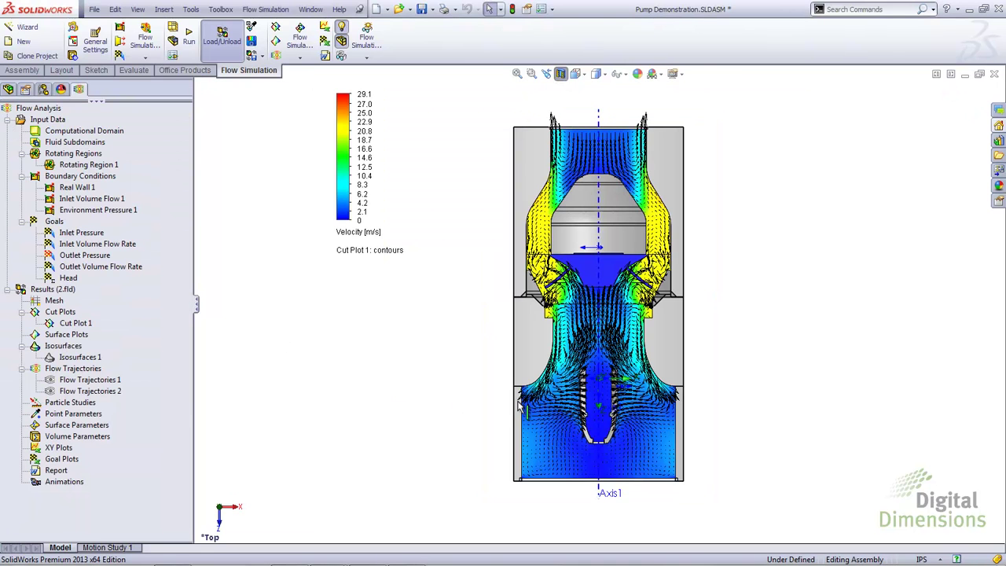
scroll(638, 416, "down", 5)
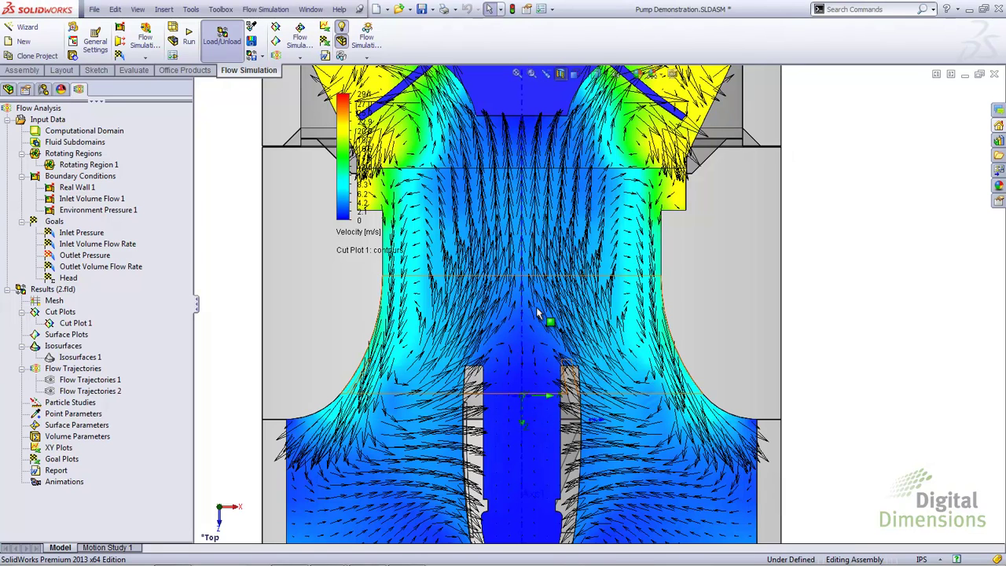
scroll(552, 316, "up", 3)
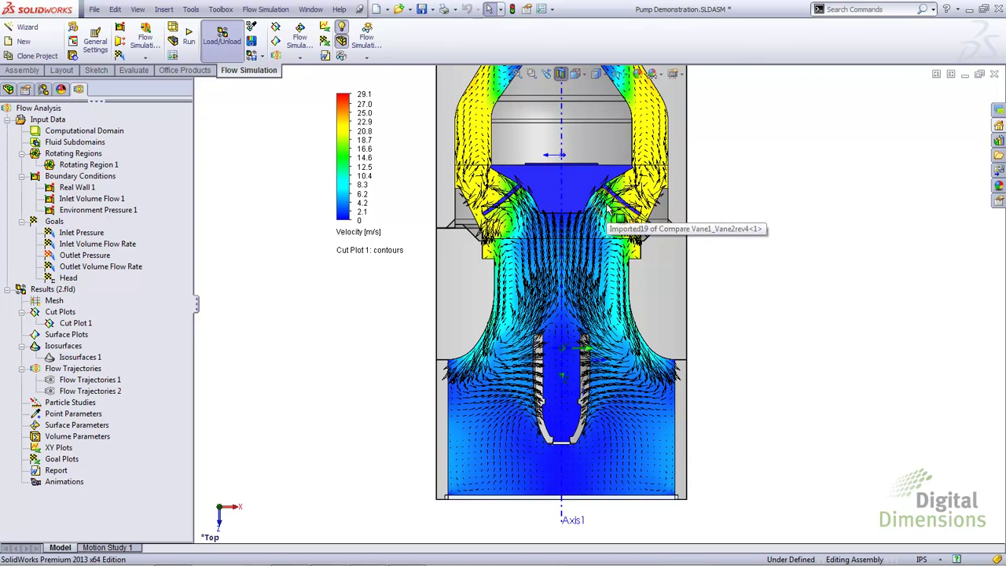
scroll(597, 307, "up", 3)
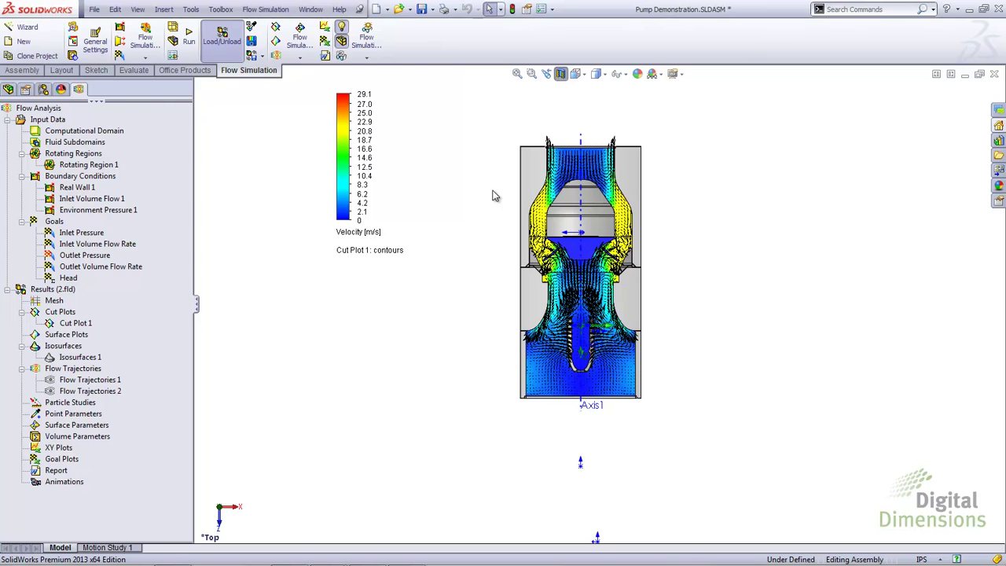
Step: Switch the contour parameter of Cut Plot 1 to Pressure and inspect the plot at an angle
left_click(355, 233)
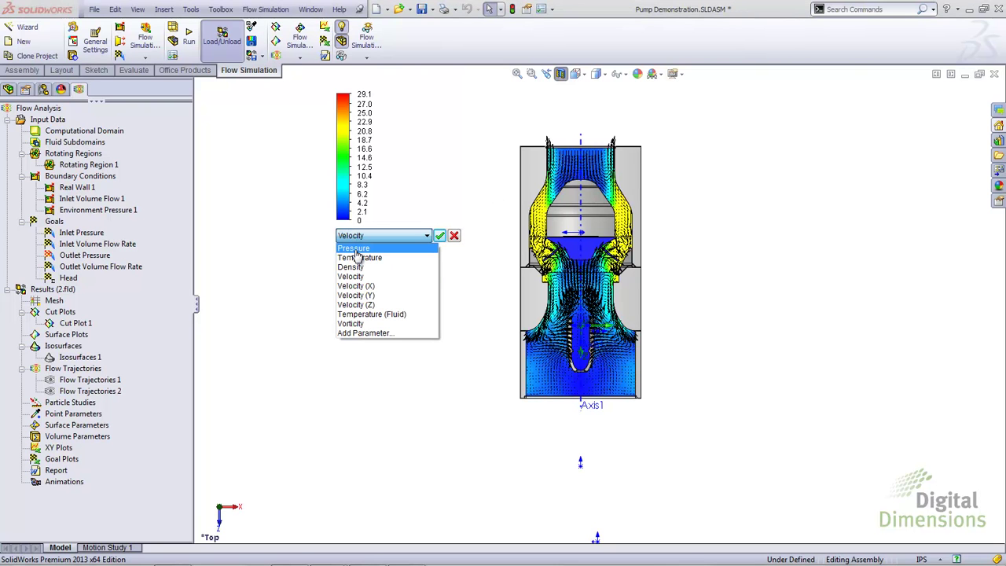
left_click(353, 248)
left_click(439, 235)
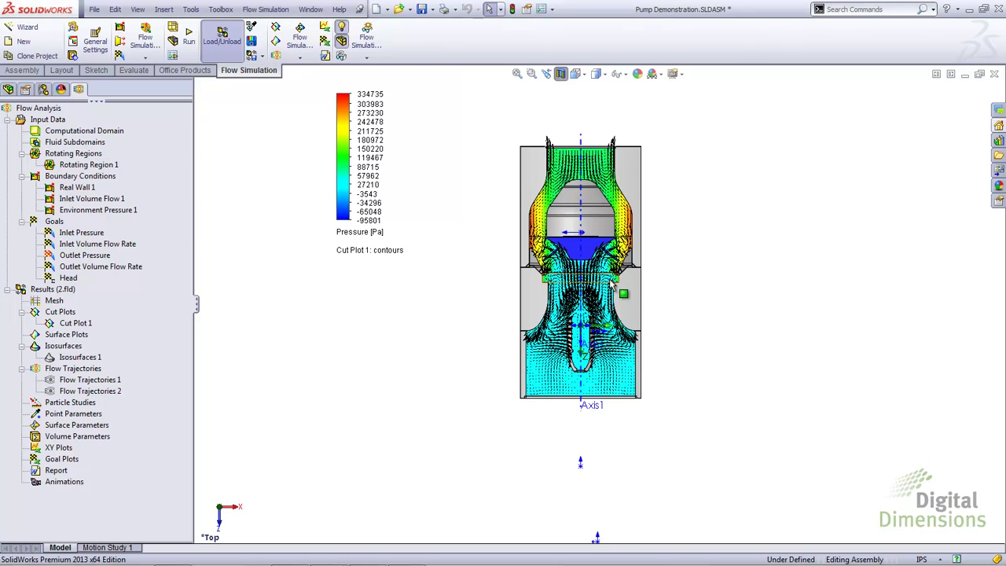
scroll(611, 287, "down", 2)
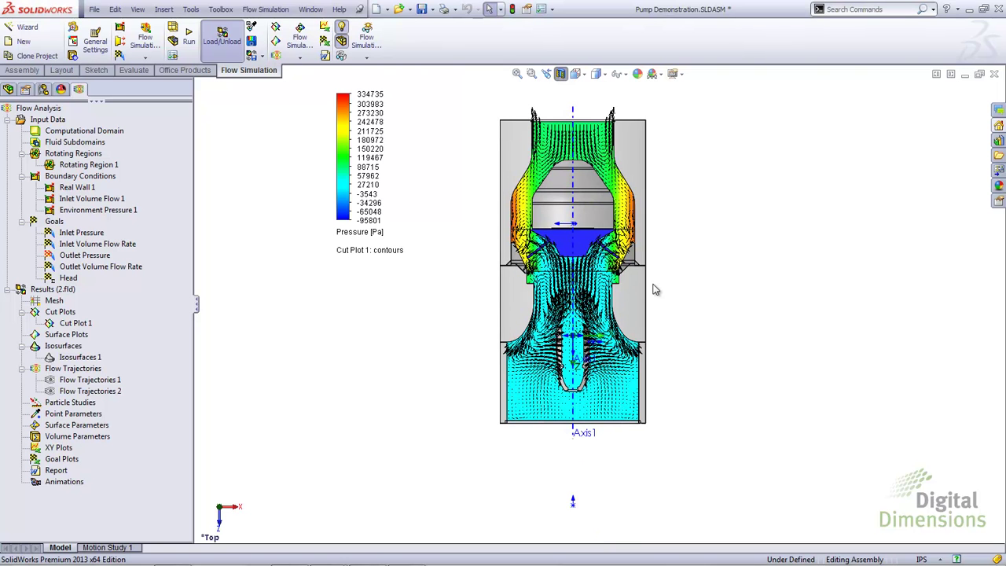
middle_click_drag(692, 295, 667, 237)
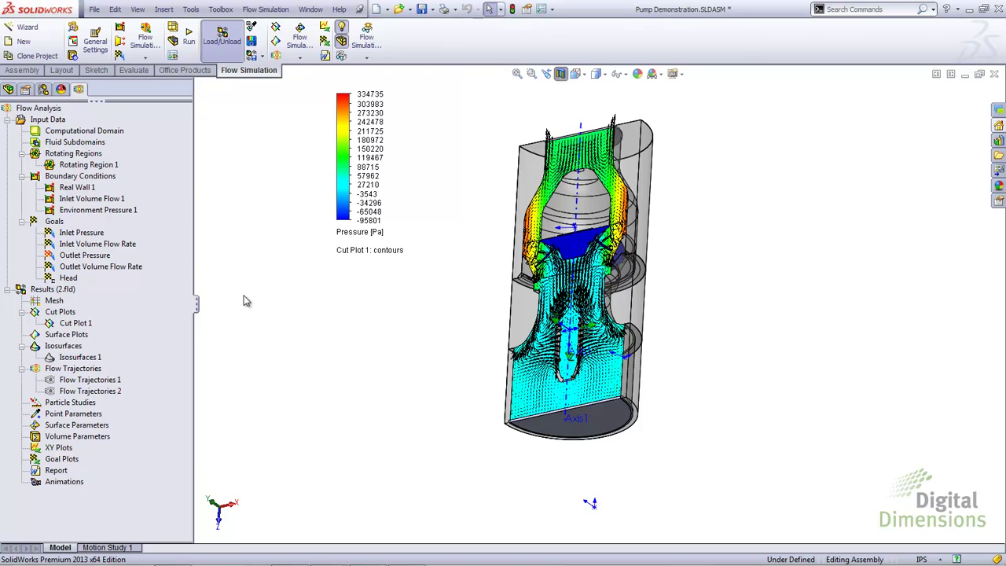
Step: Hide Cut Plot 1 and return the pump to the Top view
right_click(73, 323)
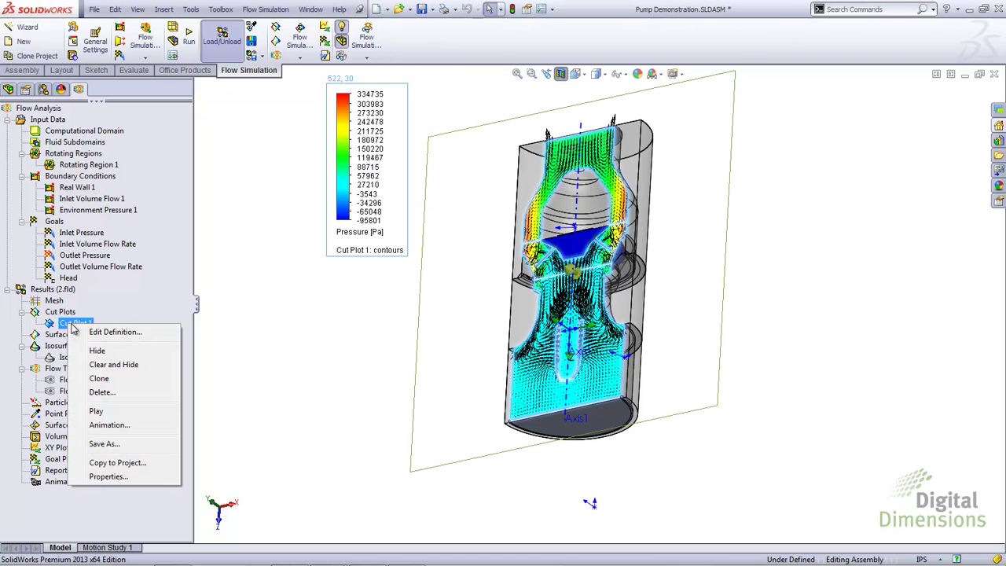
left_click(92, 352)
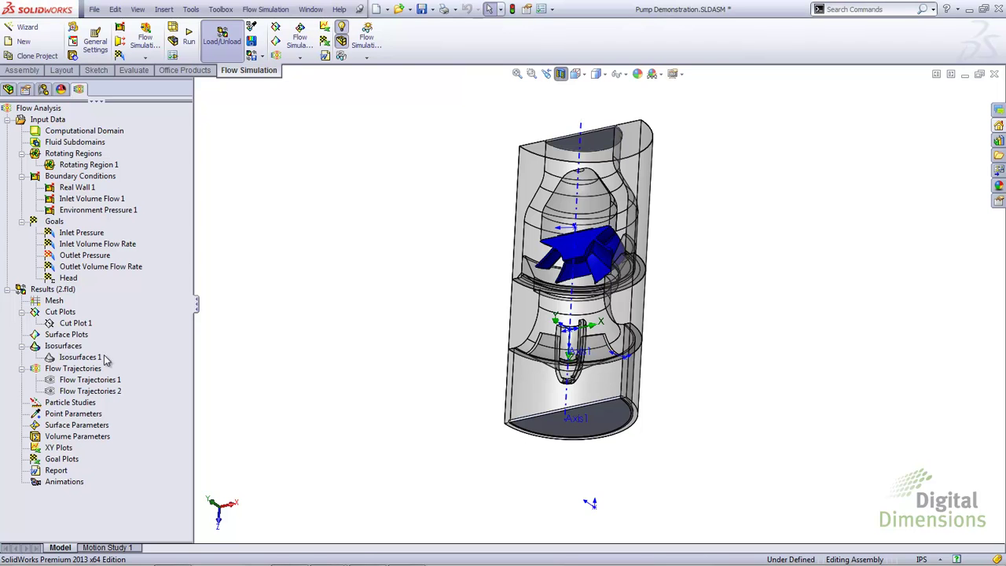
key("ctrl+5")
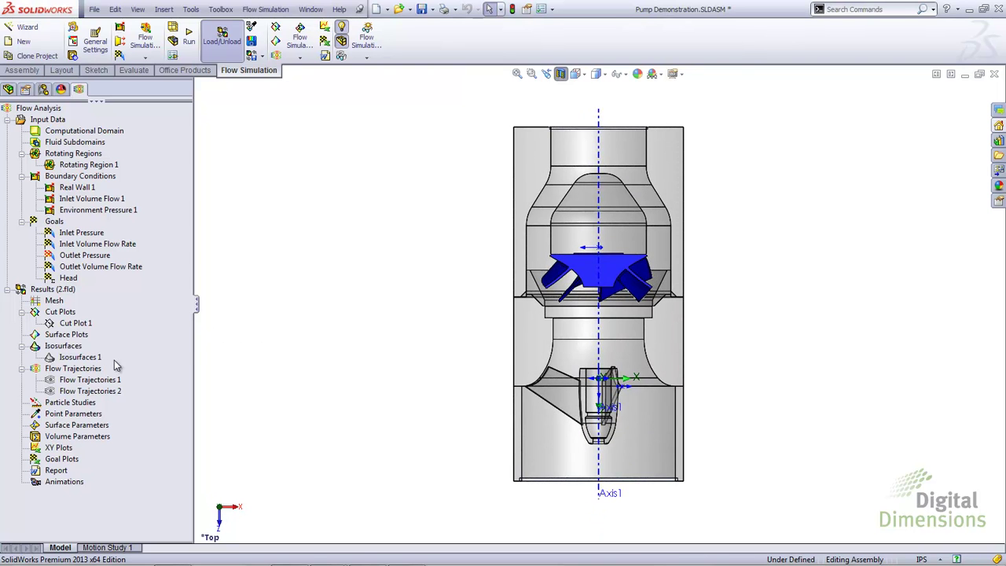
Step: Show Flow Trajectories 1 and examine the flow paths through the pump in 3D before returning to the Top view
right_click(90, 381)
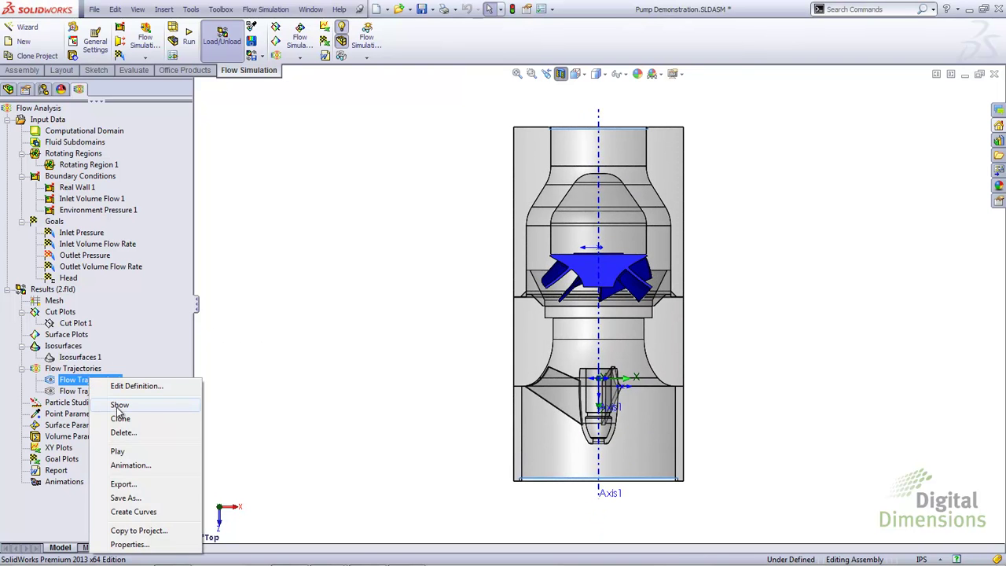
left_click(116, 405)
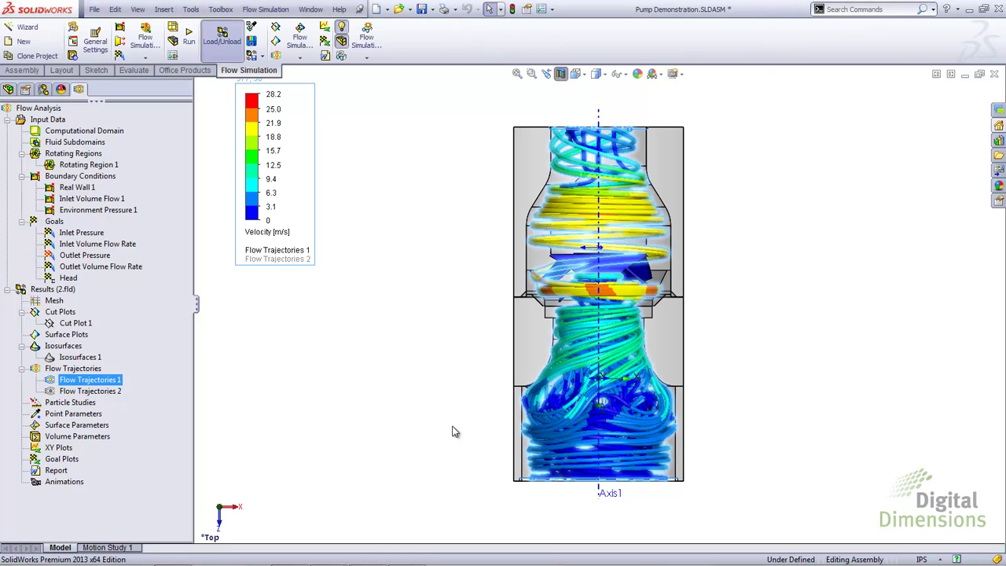
middle_click_drag(453, 432, 674, 249)
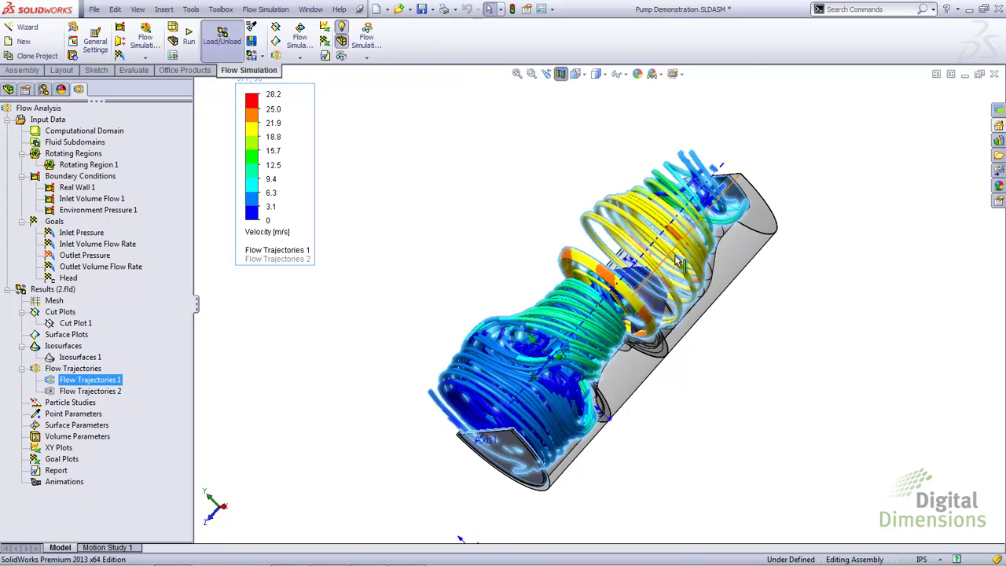
scroll(663, 270, "down", 2)
scroll(659, 271, "down", 1)
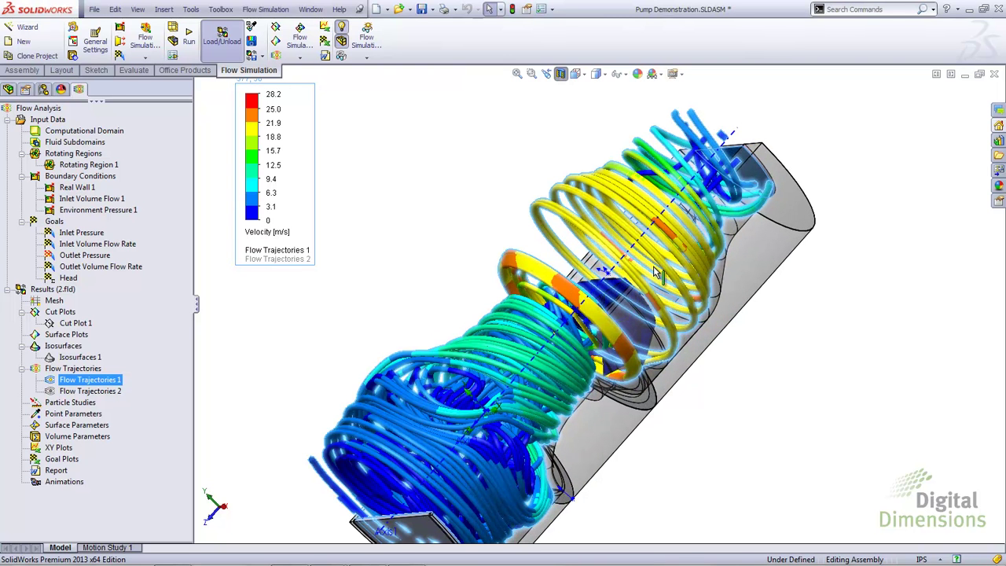
key("ctrl+5")
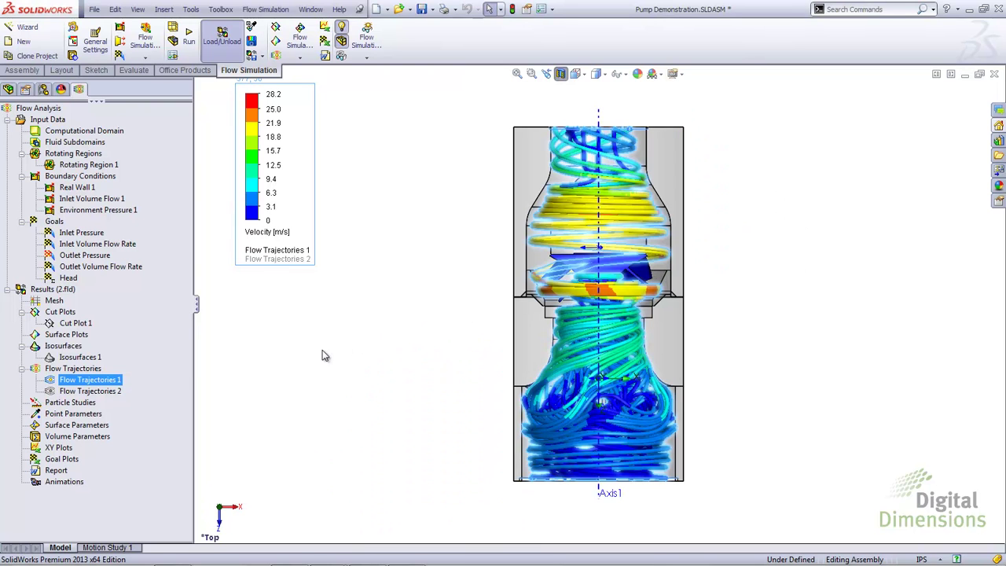
Step: Hide Flow Trajectories 1 and show Flow Trajectories 2 instead
right_click(104, 379)
left_click(132, 217)
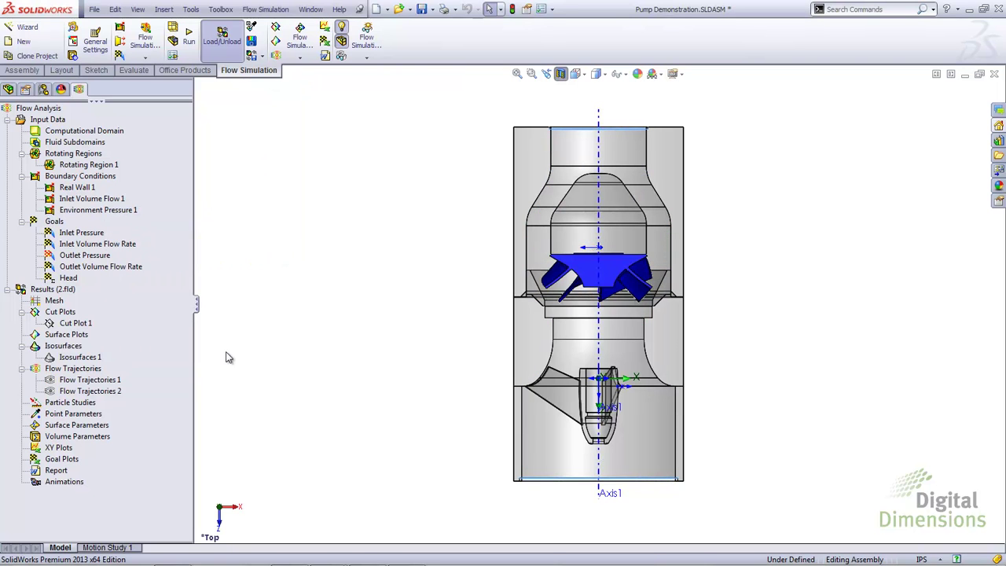
left_click(103, 391)
right_click(103, 391)
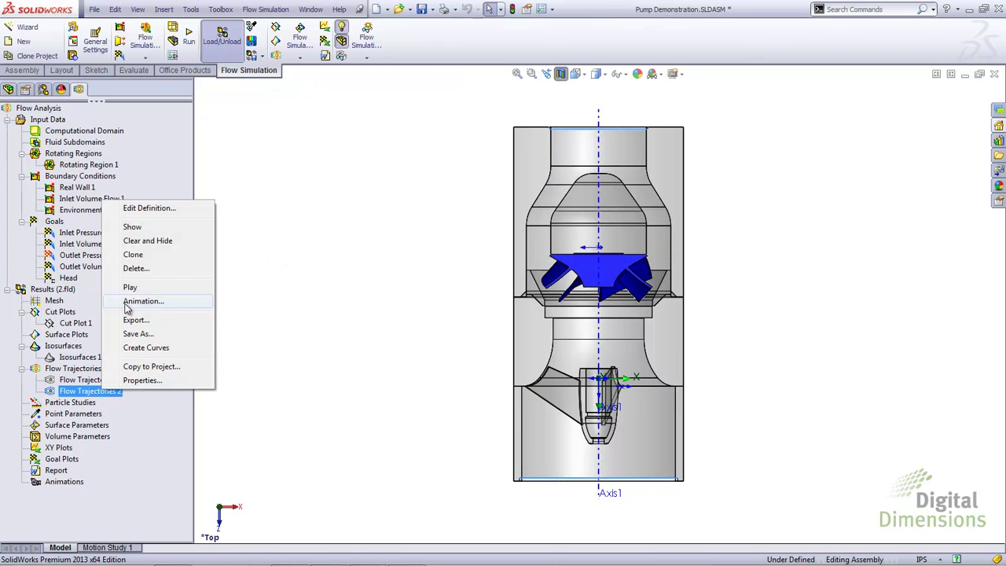
left_click(132, 226)
Step: Play the animation of Flow Trajectories 2 and examine the flow at the pump's inlet section up close
left_click(109, 391)
right_click(114, 391)
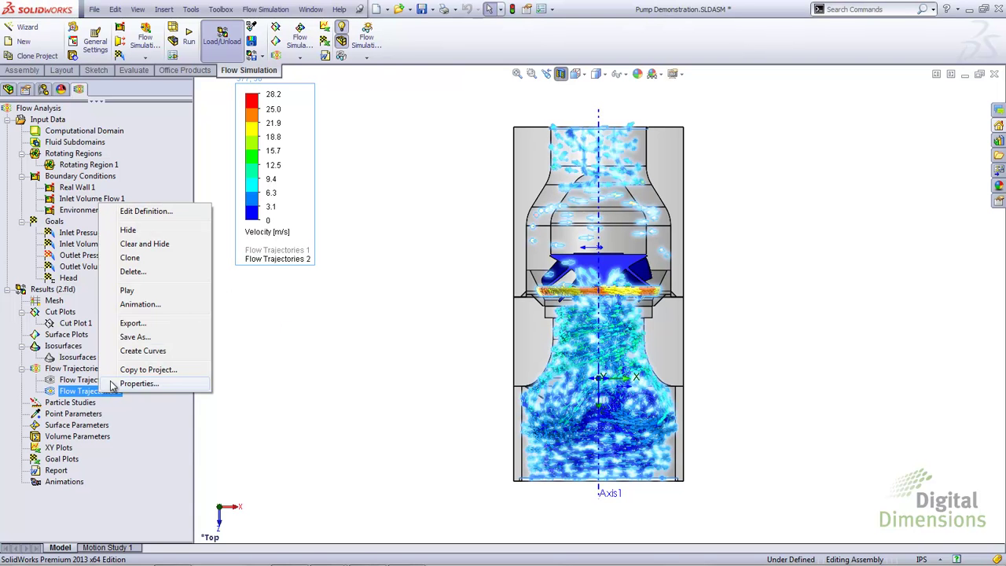
left_click(128, 293)
left_click(241, 340)
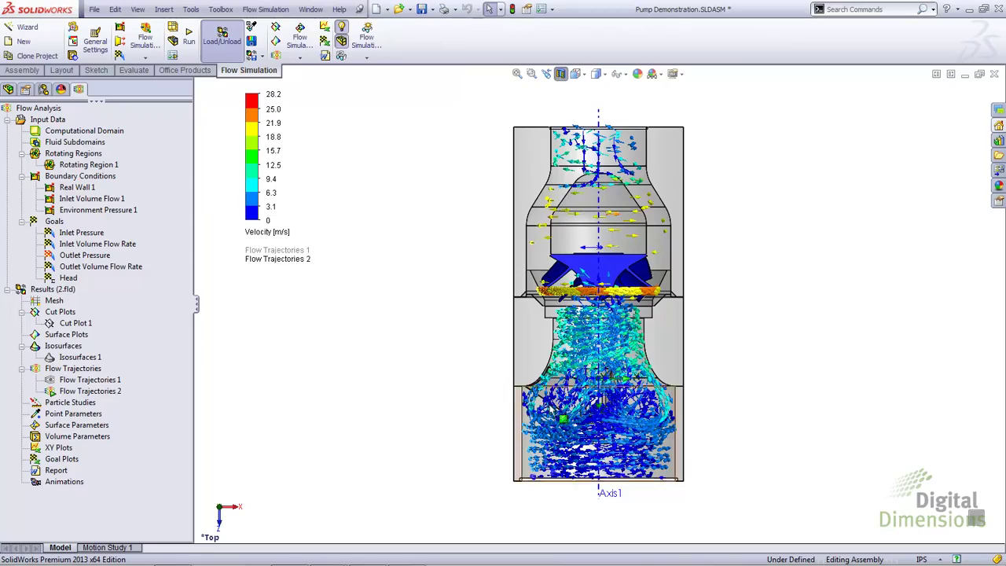
scroll(625, 409, "down", 5)
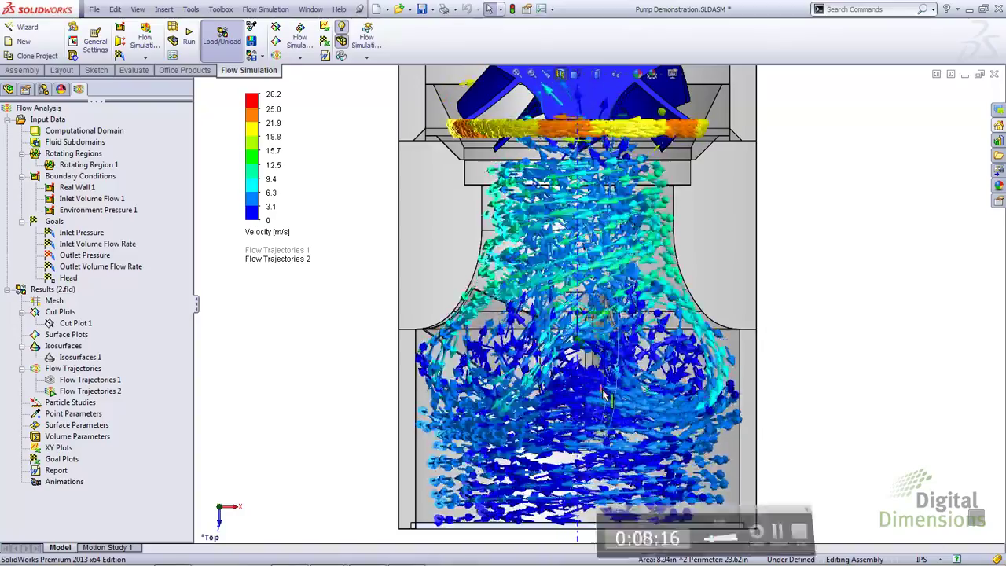
Step: Export a goal plot of all goals to Excel and switch to the "Example 2- Flow through a Pump" slide
right_click(78, 470)
left_click(79, 470)
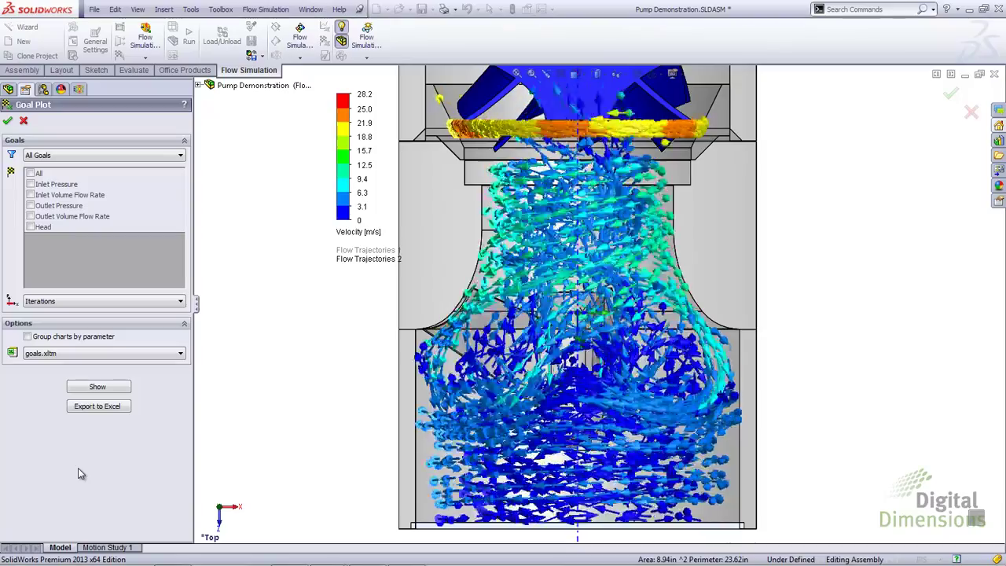
left_click(30, 174)
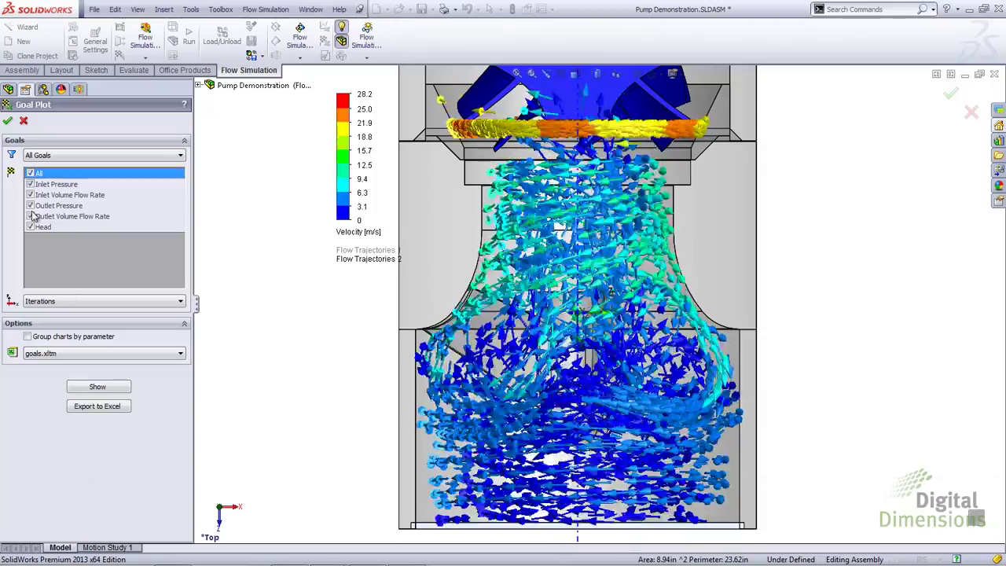
left_click(90, 407)
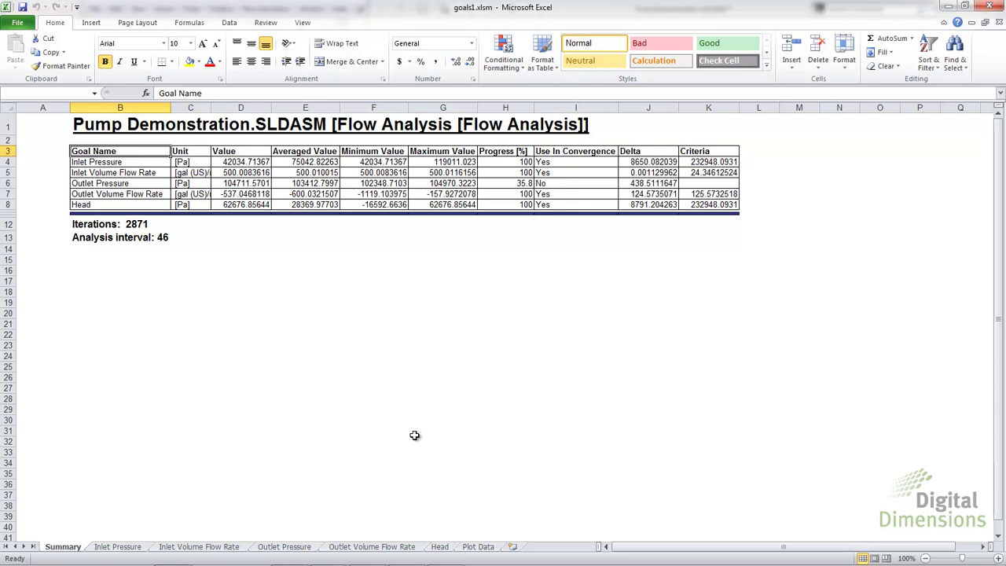
key("alt")
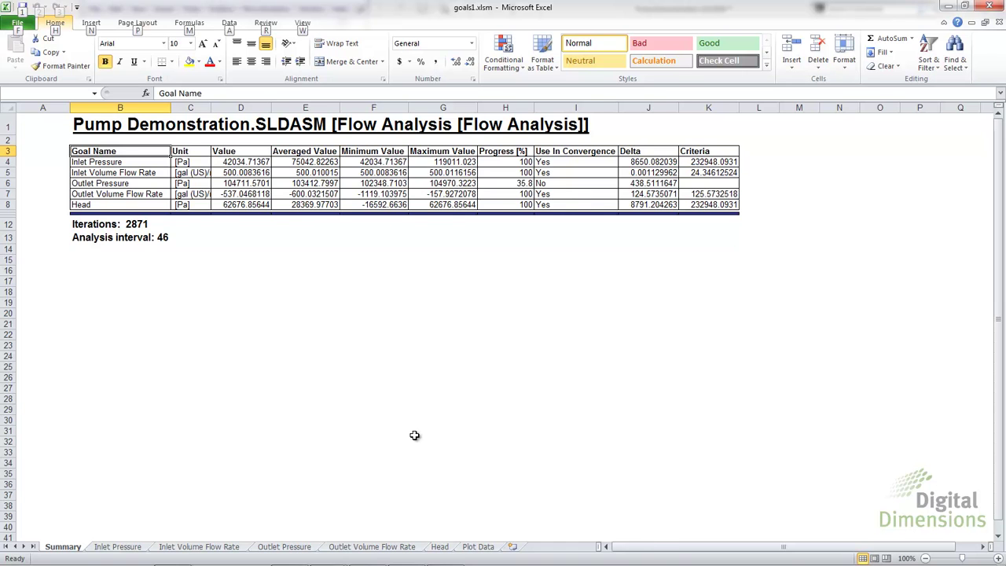
key("alt+Tab")
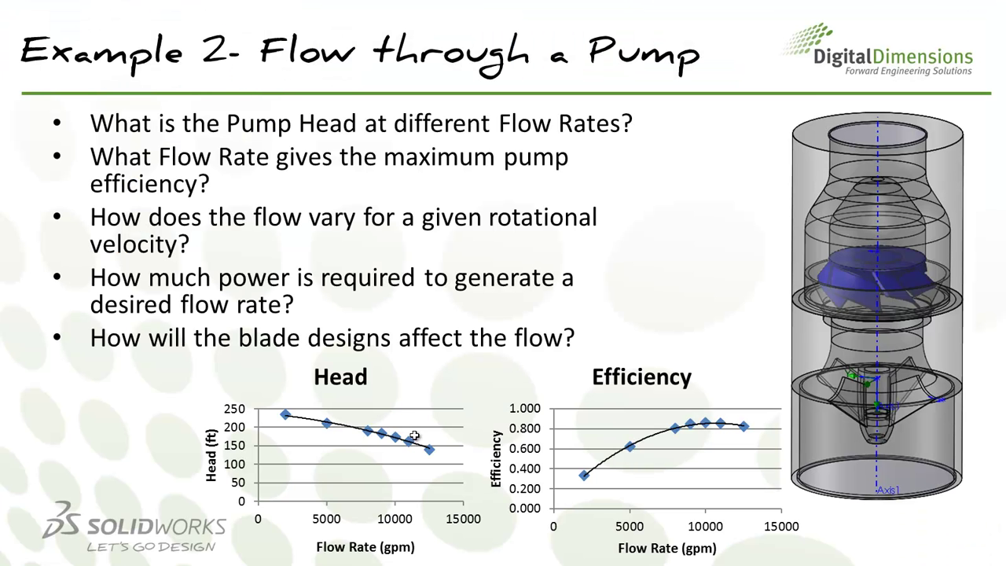